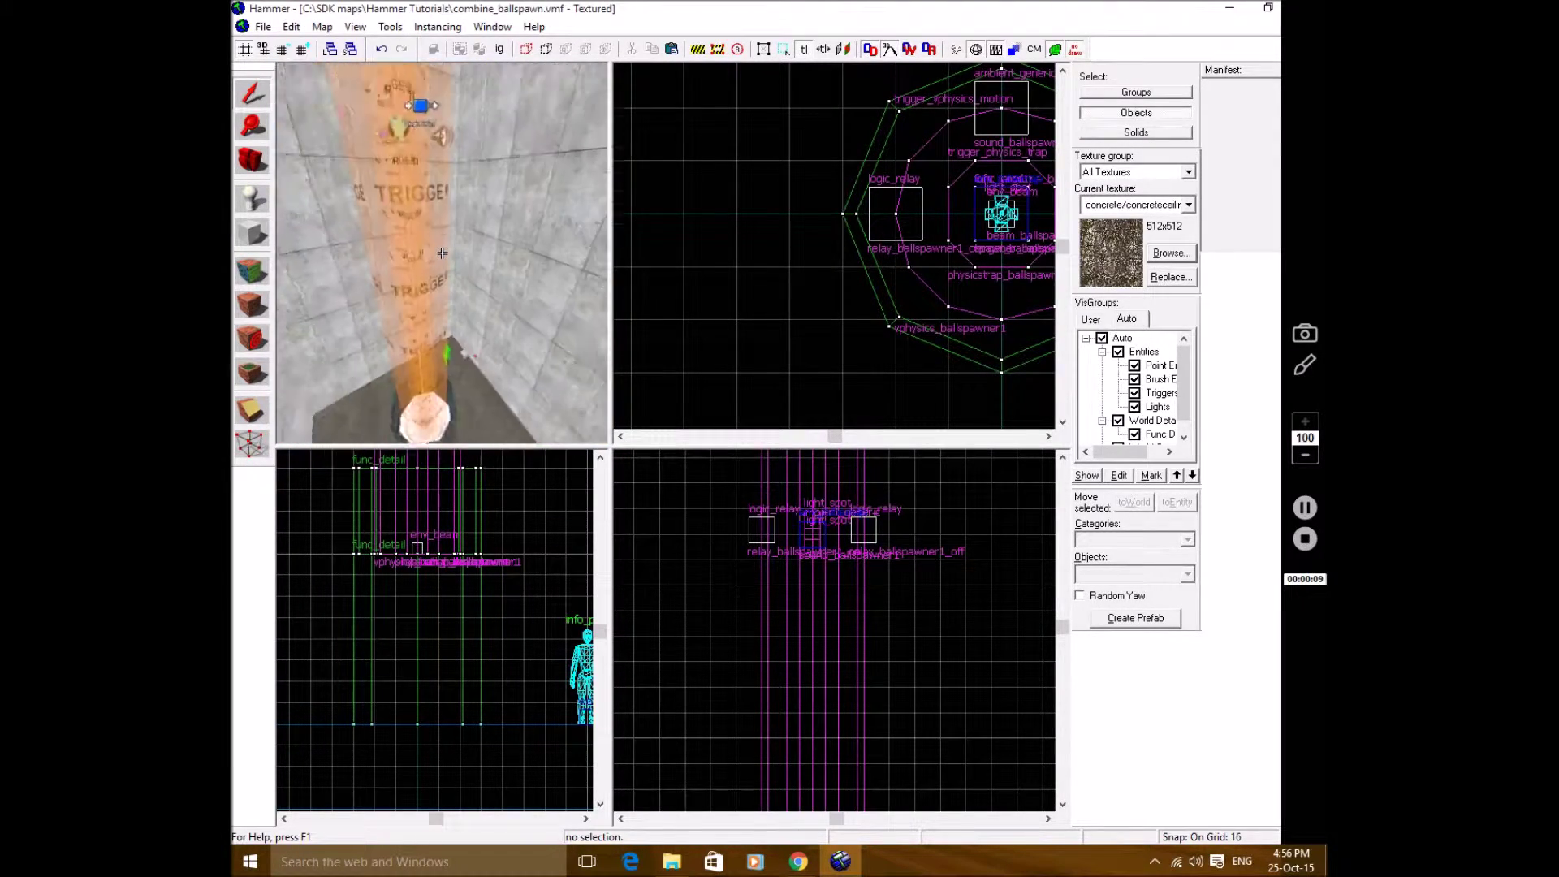
Set the selection mode to Groups and select the whole ball spawner assembly.
click(442, 253)
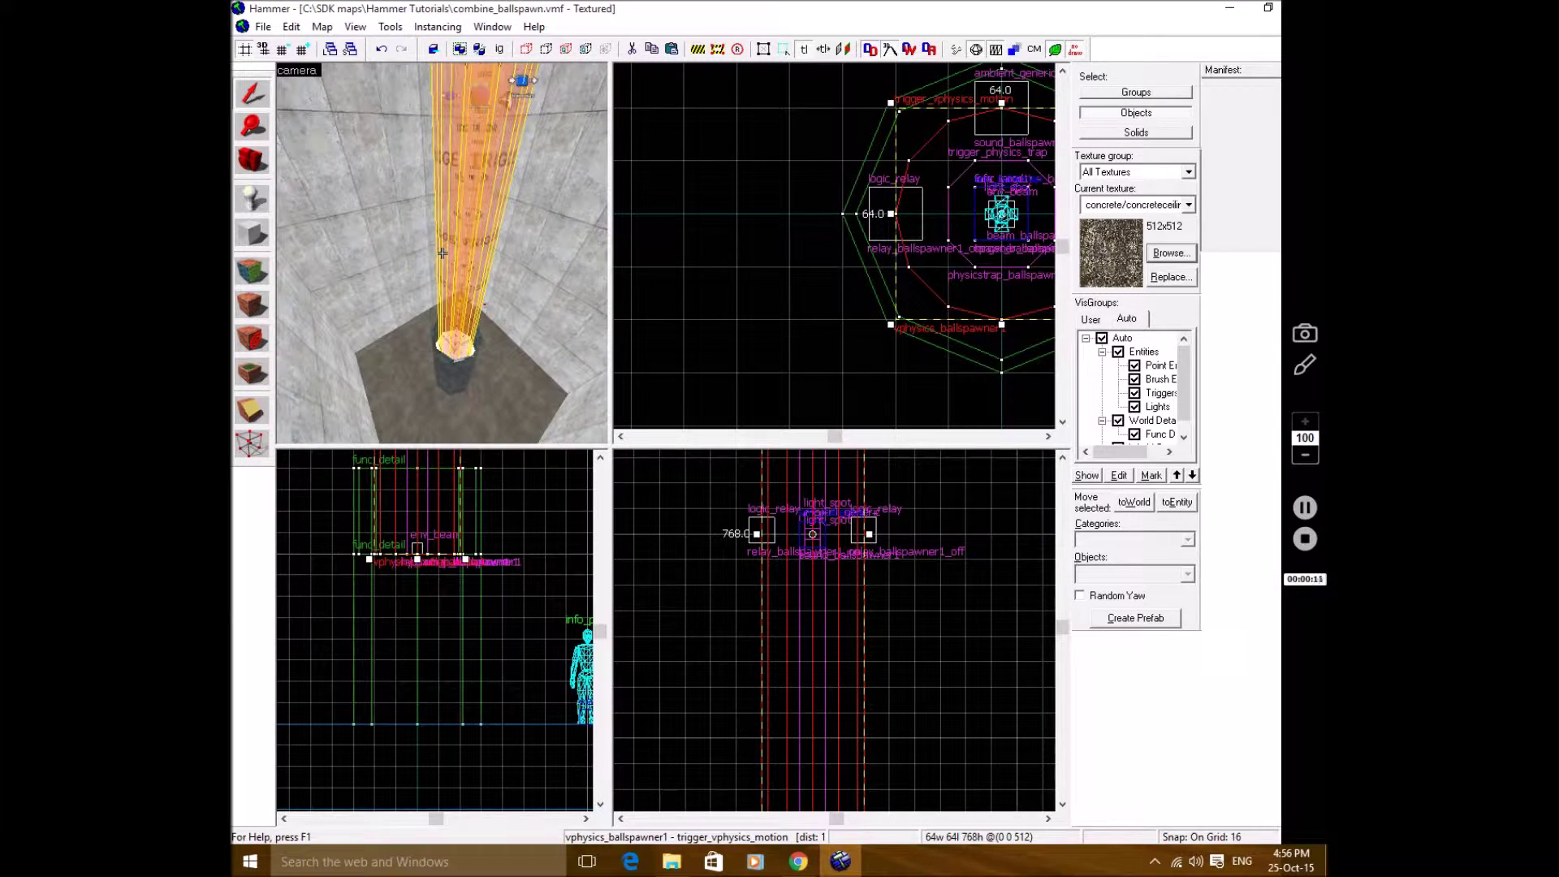
click(1136, 92)
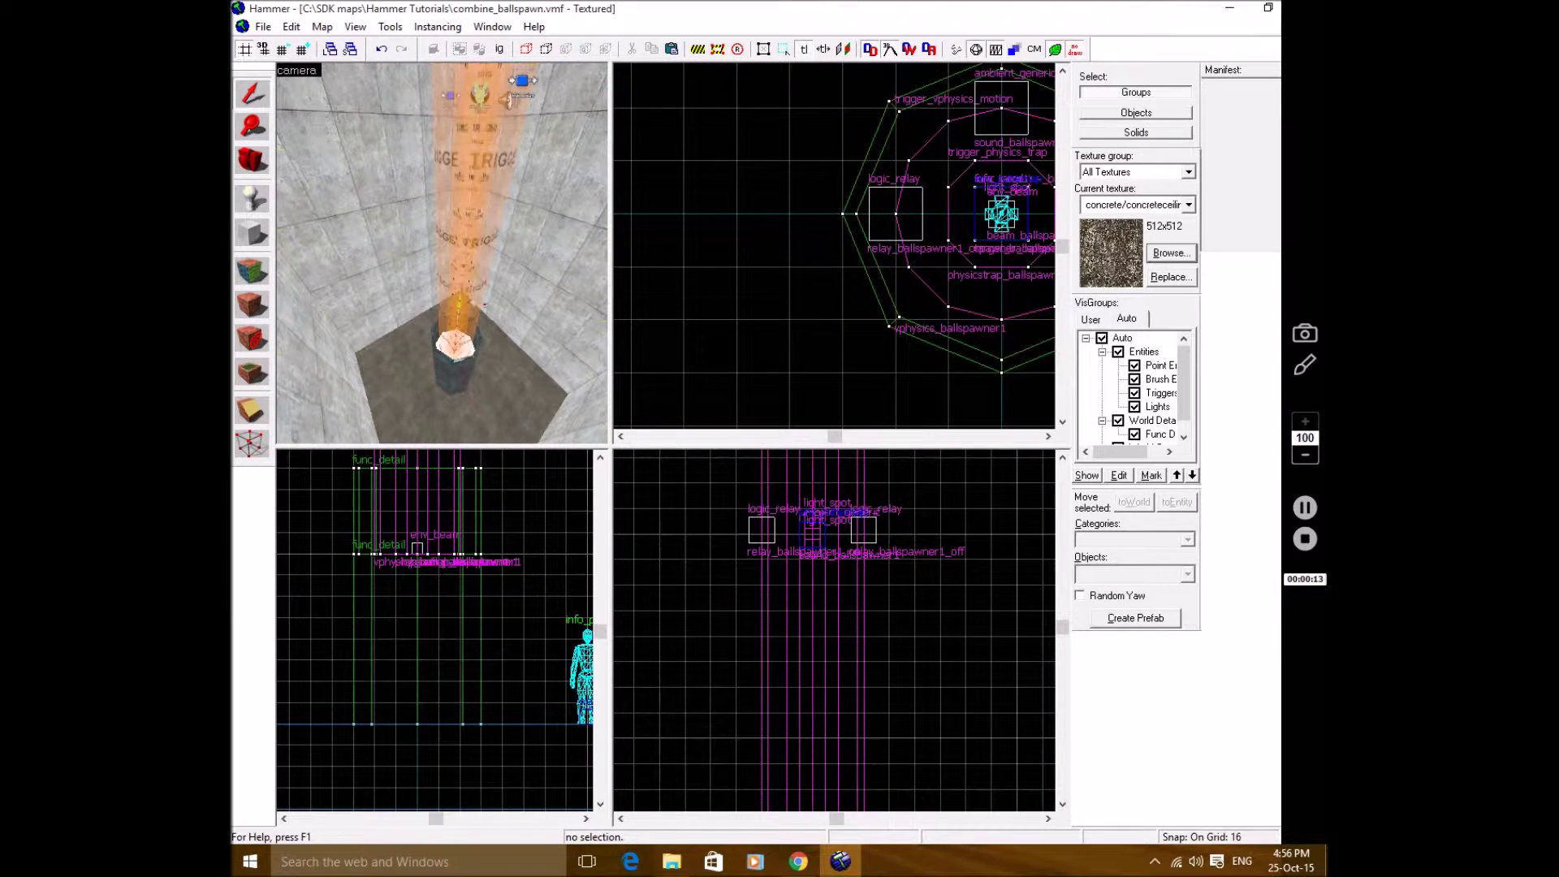
click(443, 254)
Examine the grouped ball spawner from several angles, including its floor base, trigger column and ceiling housing.
scroll(442, 253, up, 3)
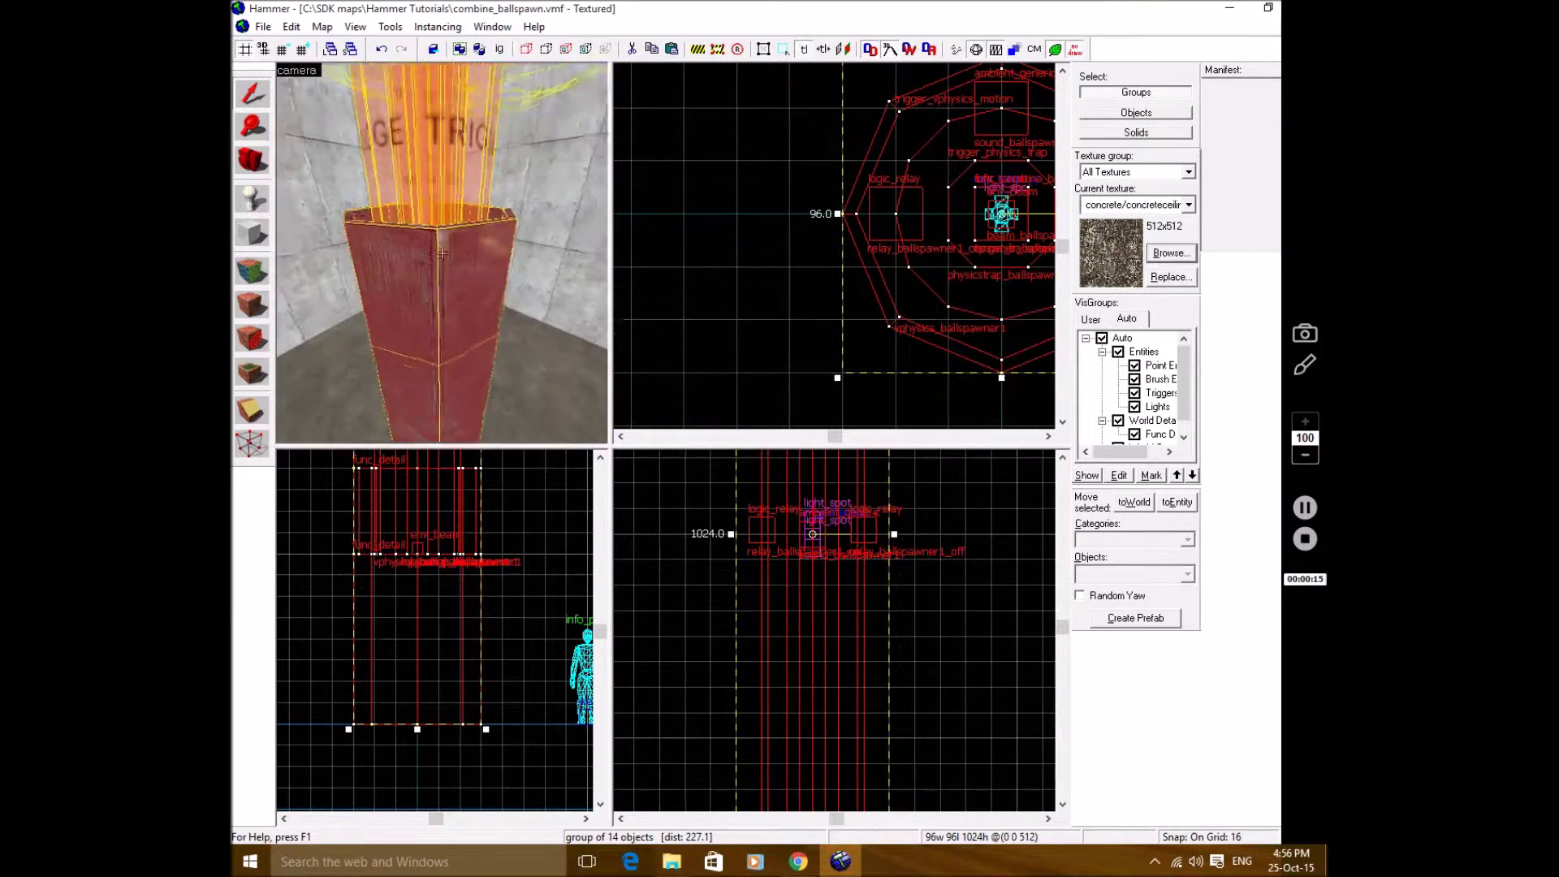
scroll(443, 253, up, 1)
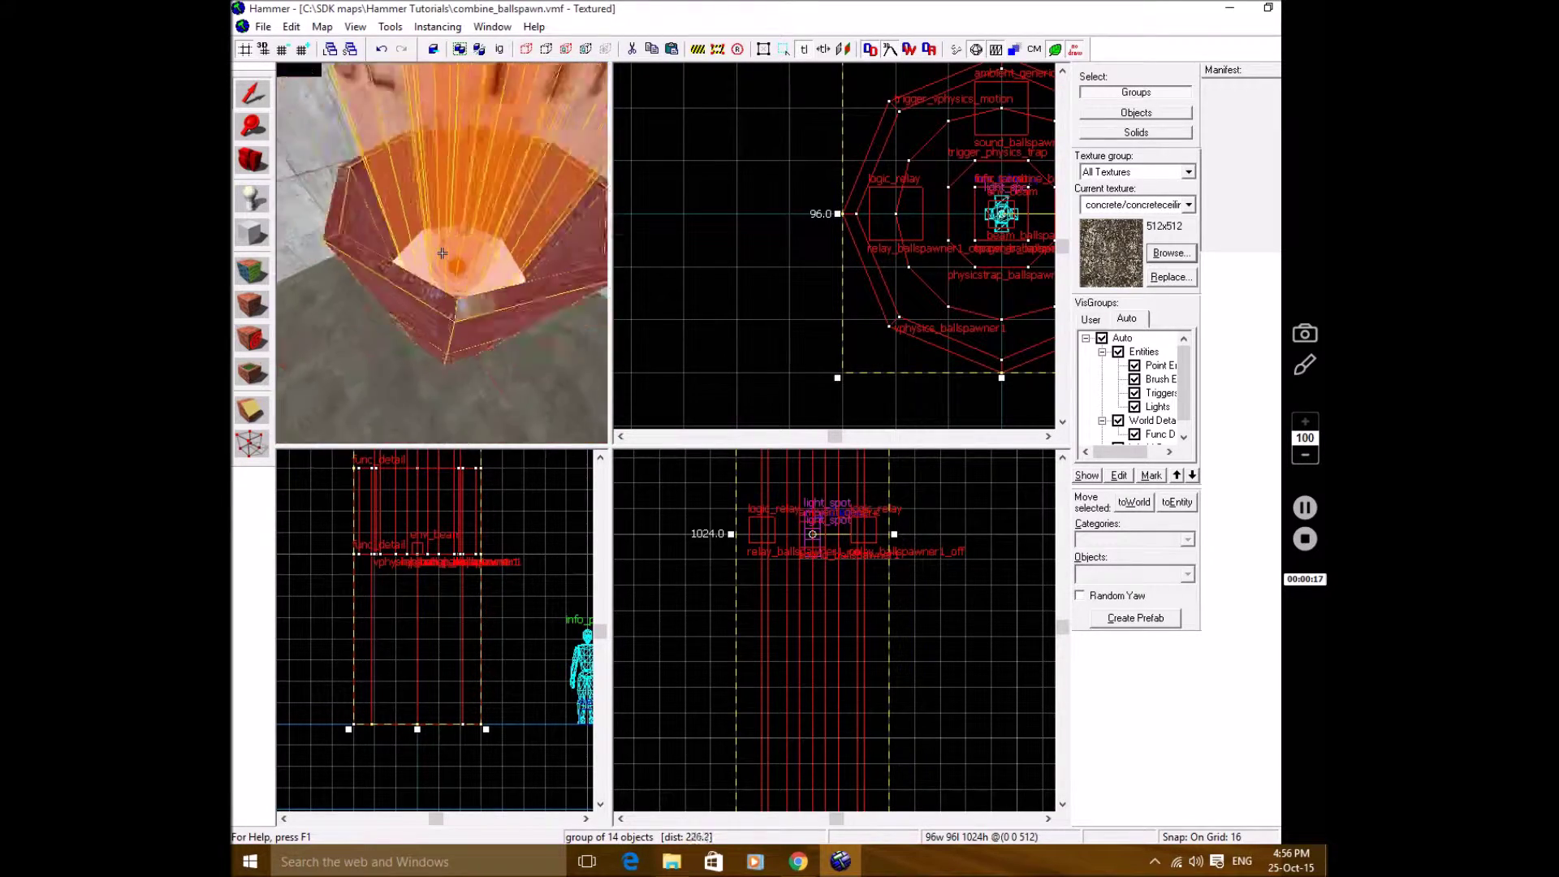
scroll(443, 253, up, 2)
key(Escape)
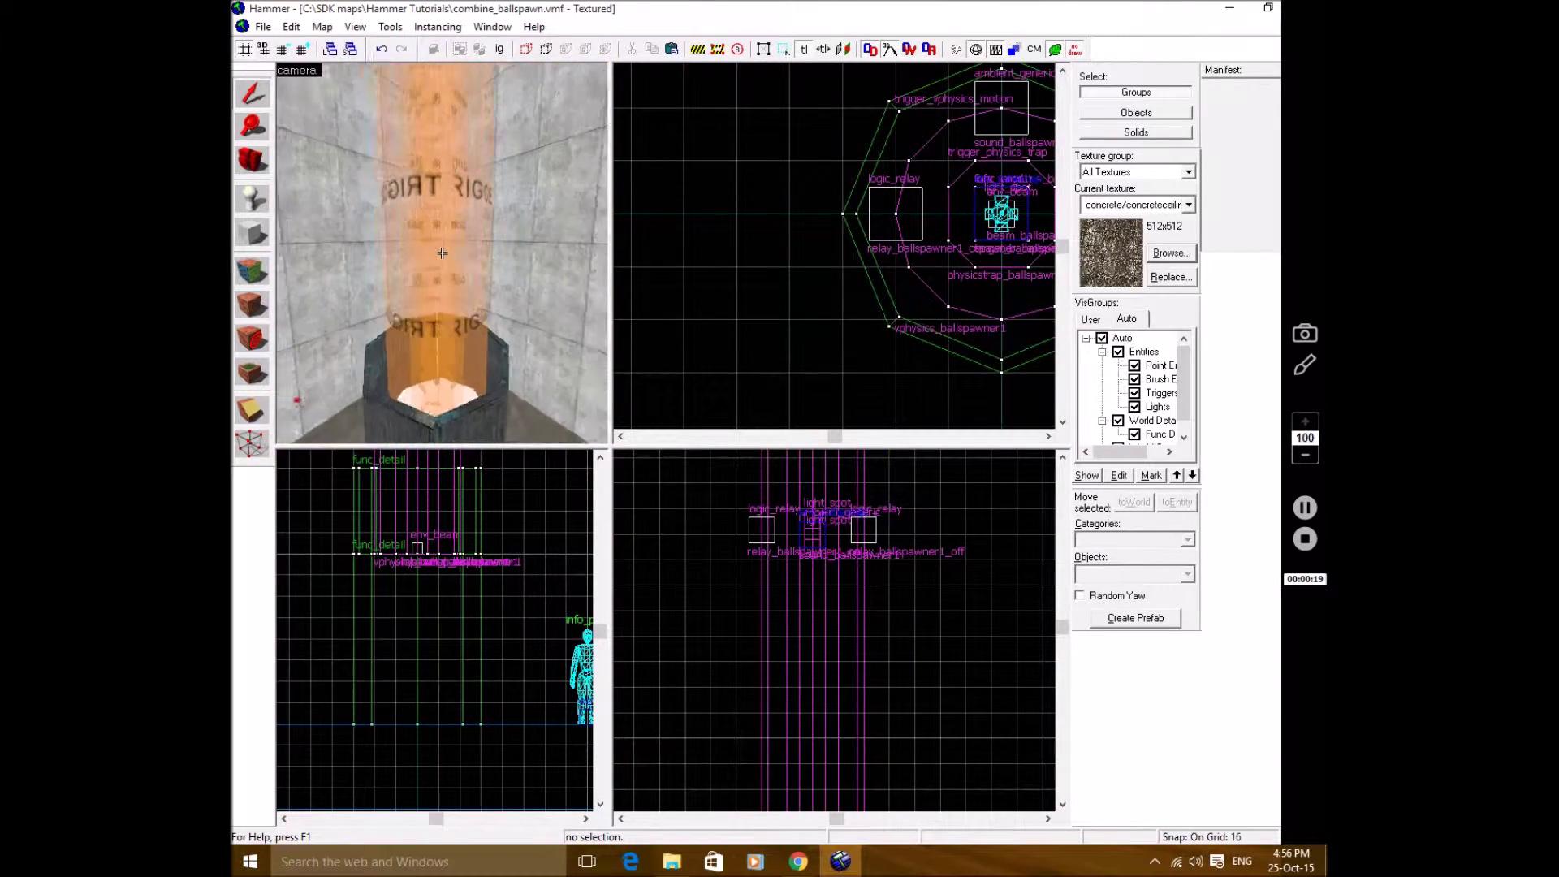
click(443, 254)
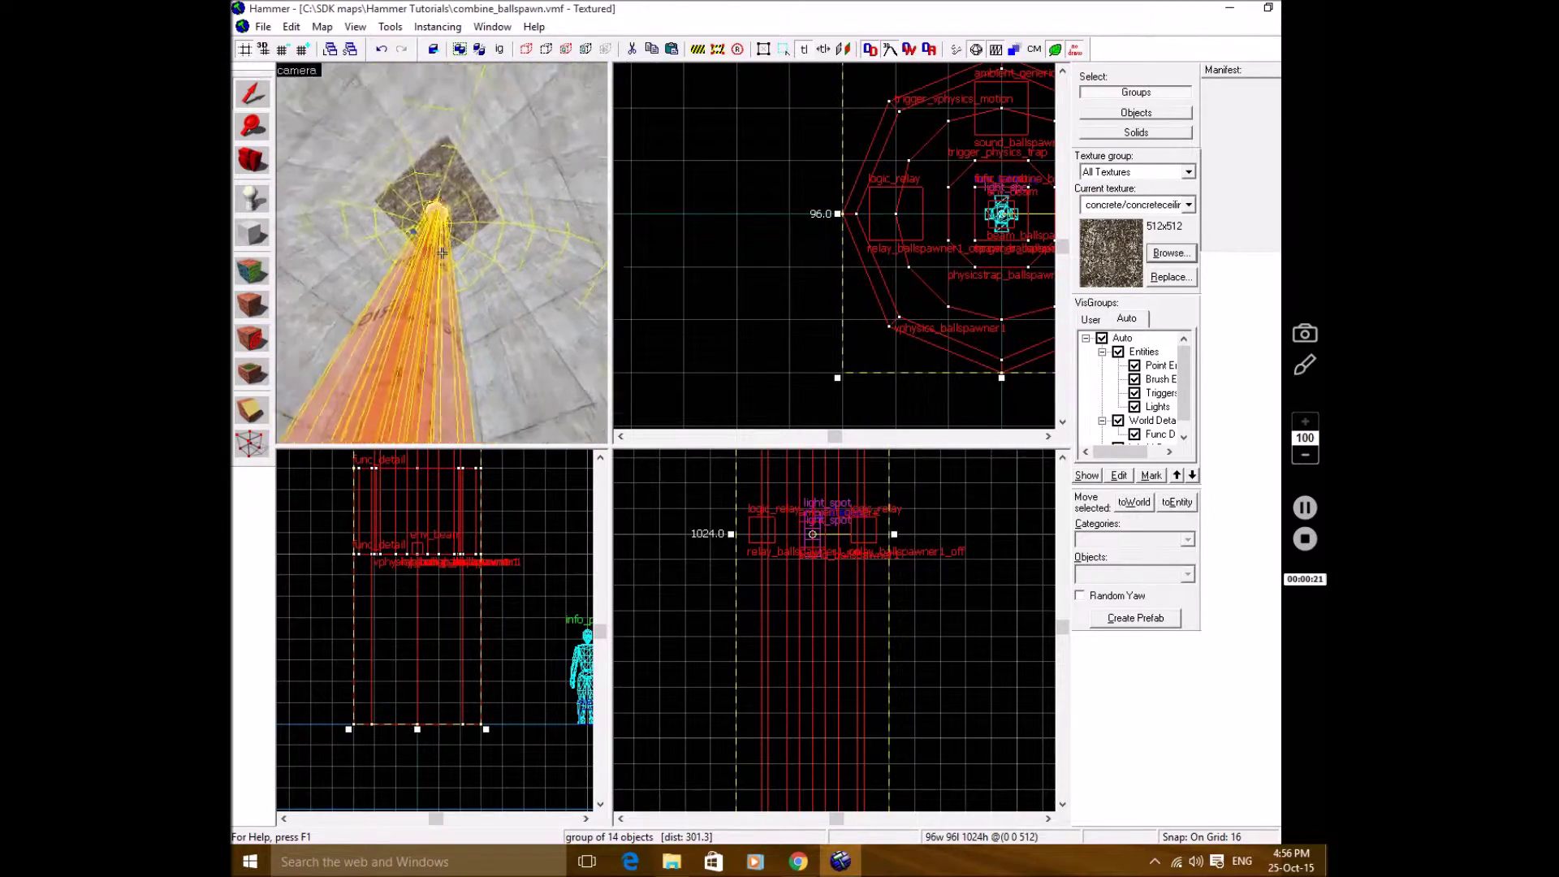
scroll(443, 253, up, 2)
key(Escape)
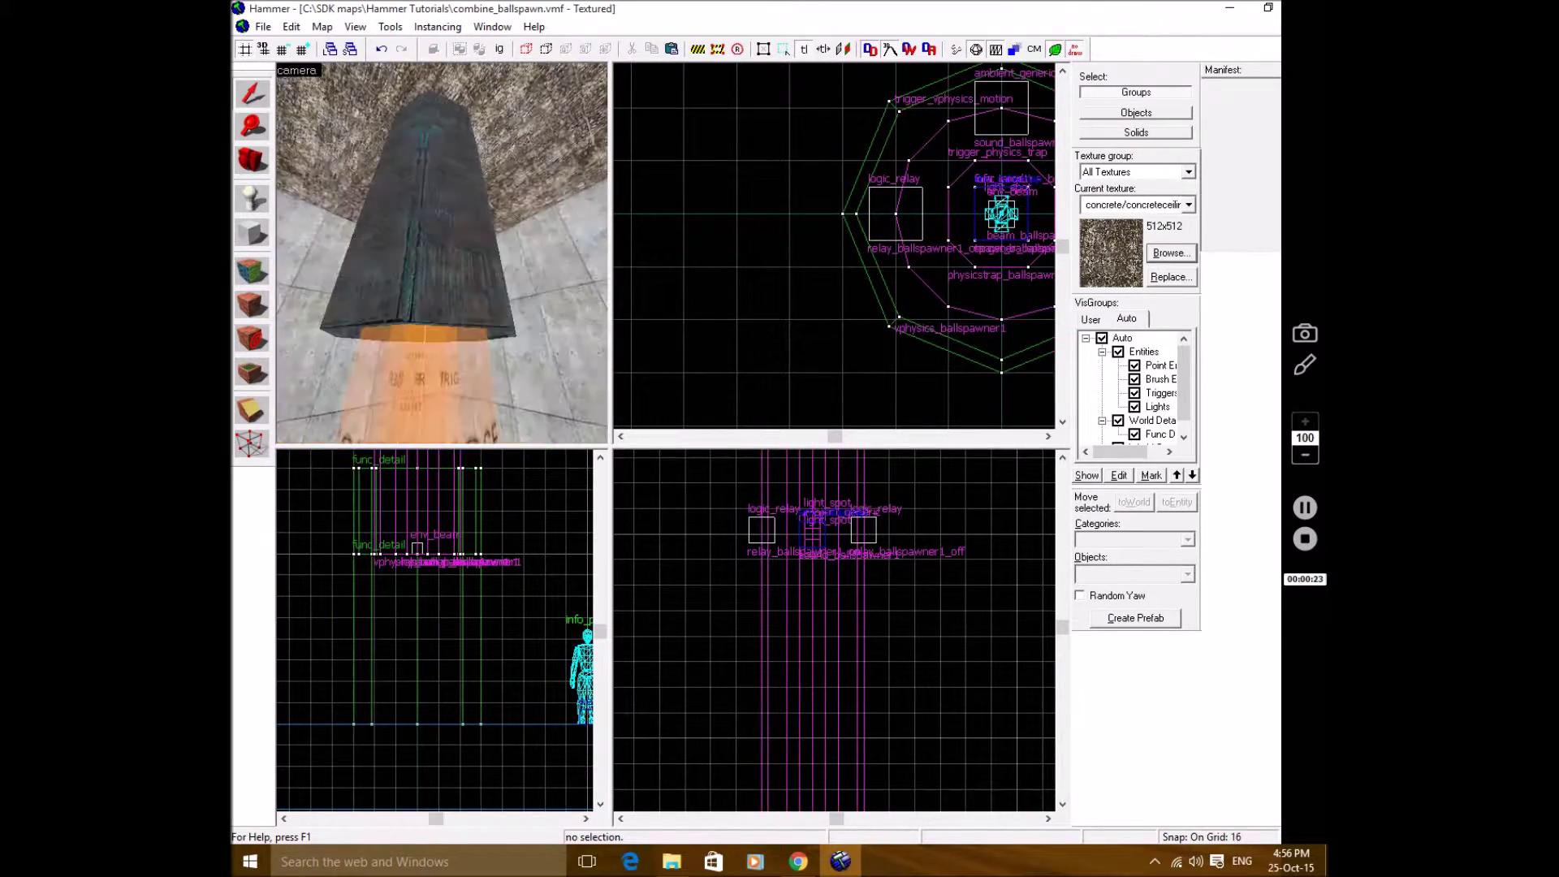
scroll(443, 253, down, 4)
click(442, 253)
key(w)
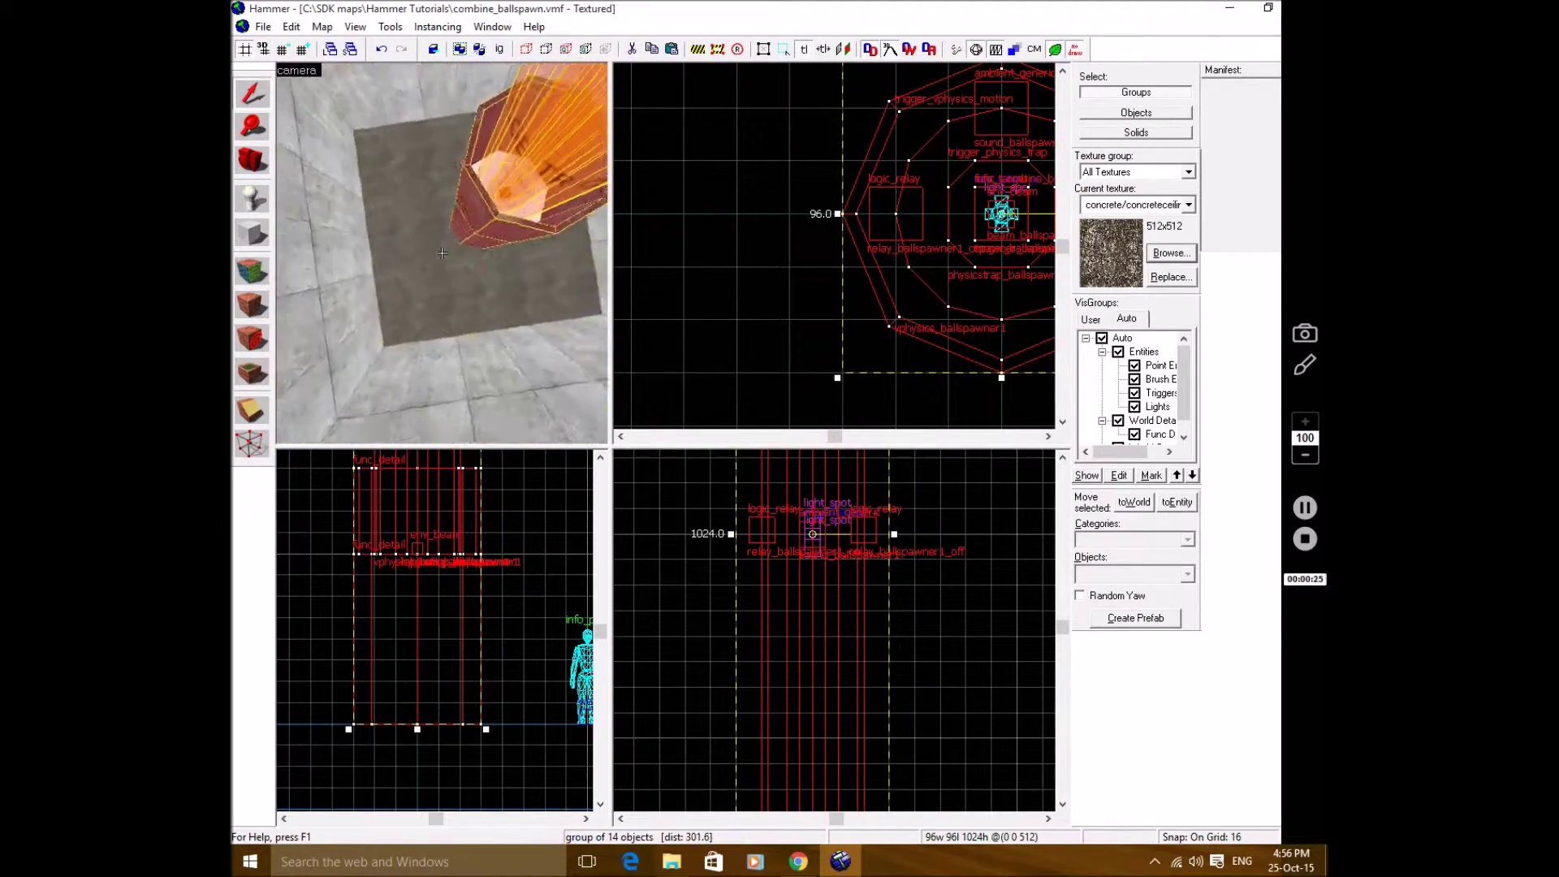
scroll(442, 253, up, 3)
key(Escape)
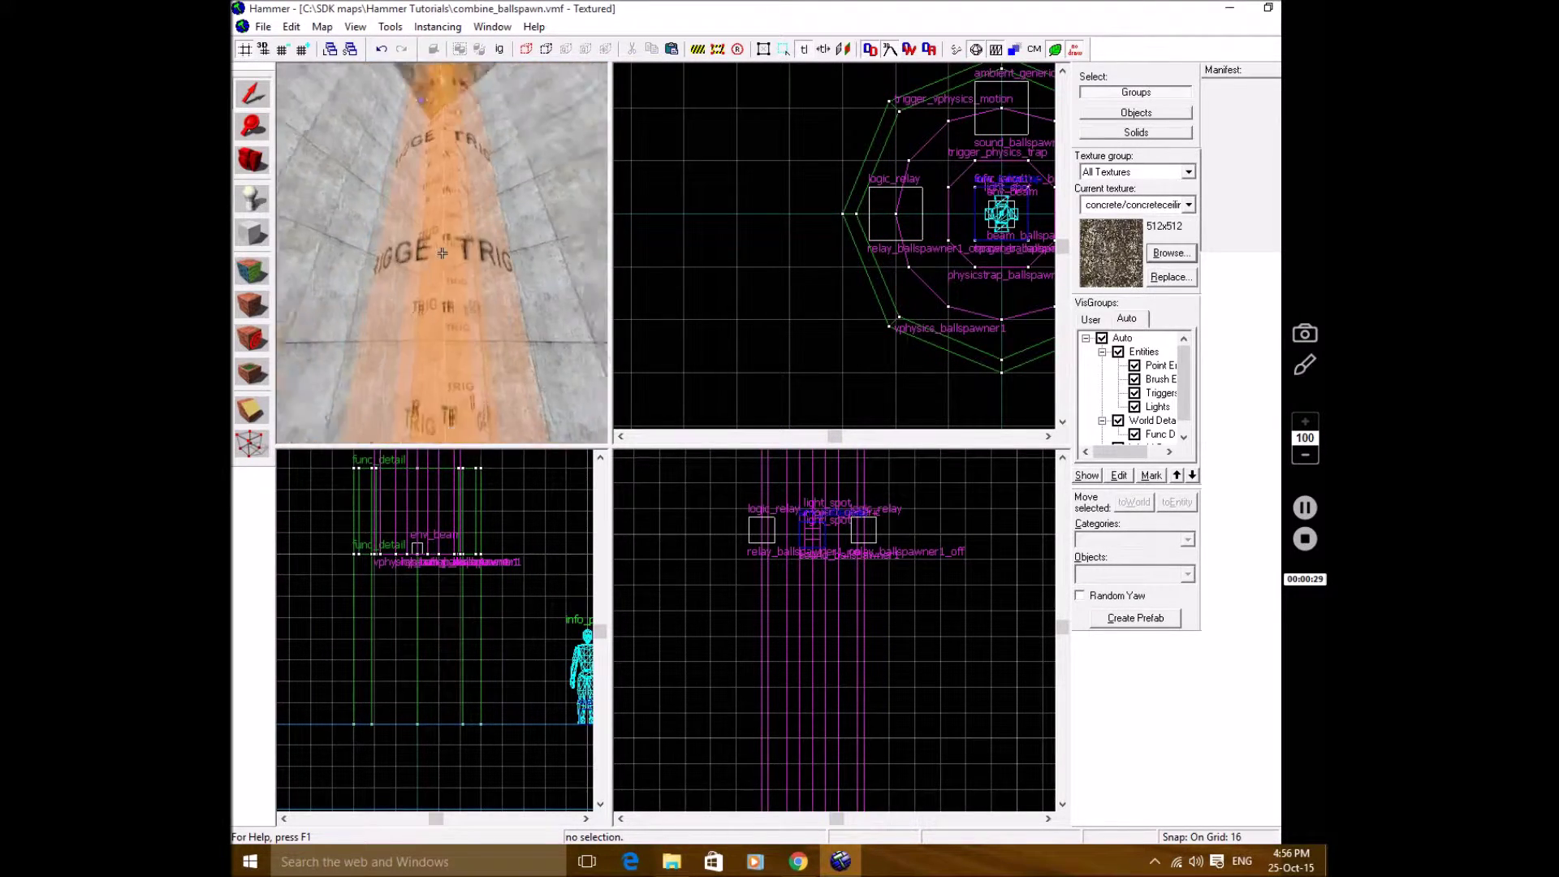
click(443, 253)
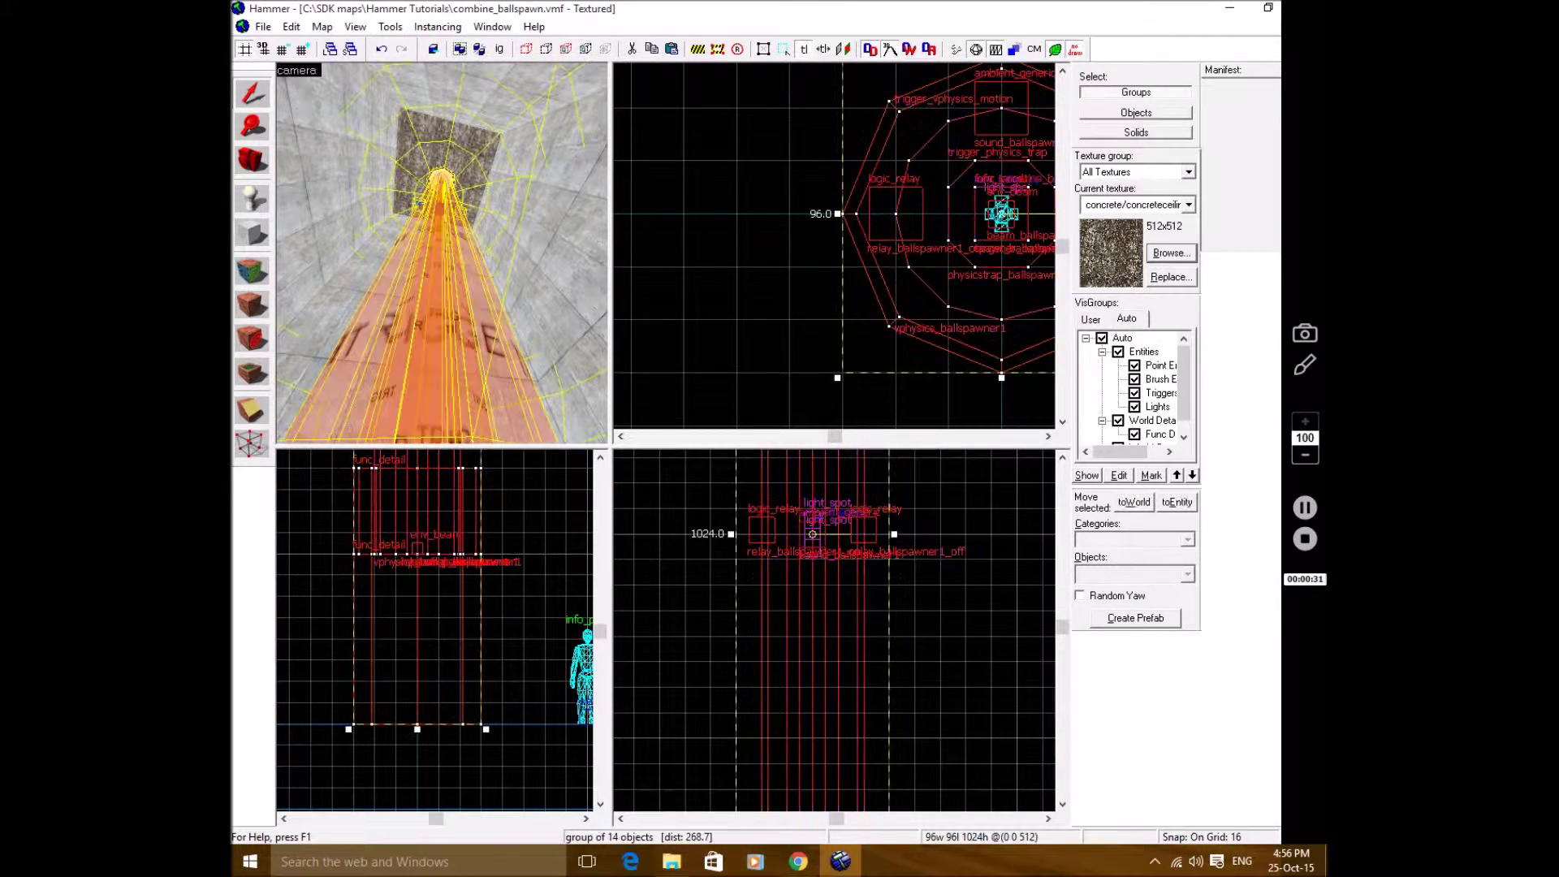
key(Escape)
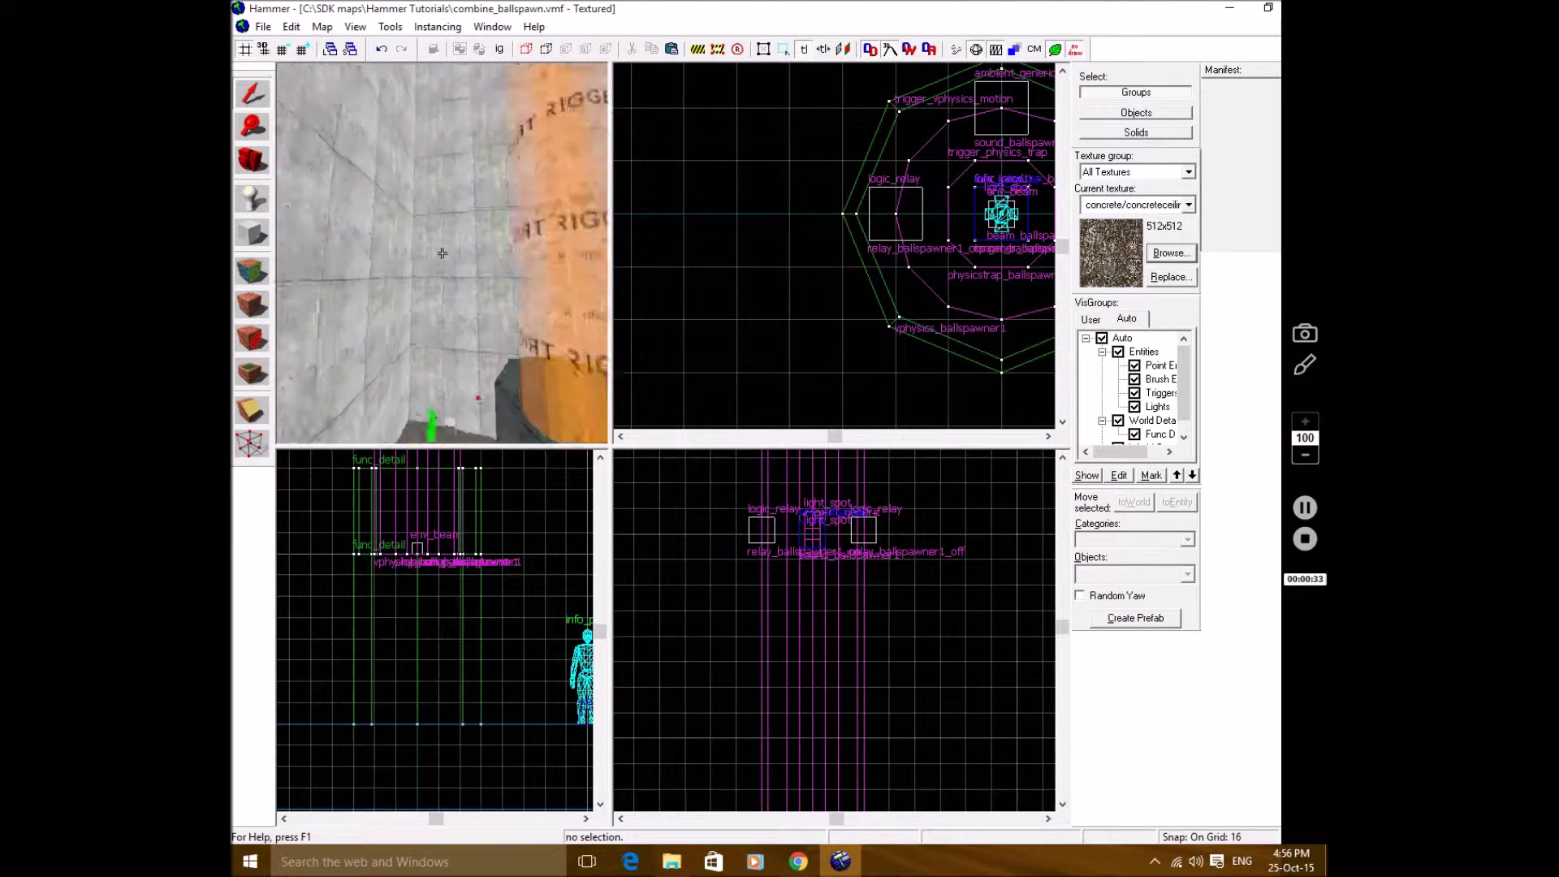
click(442, 253)
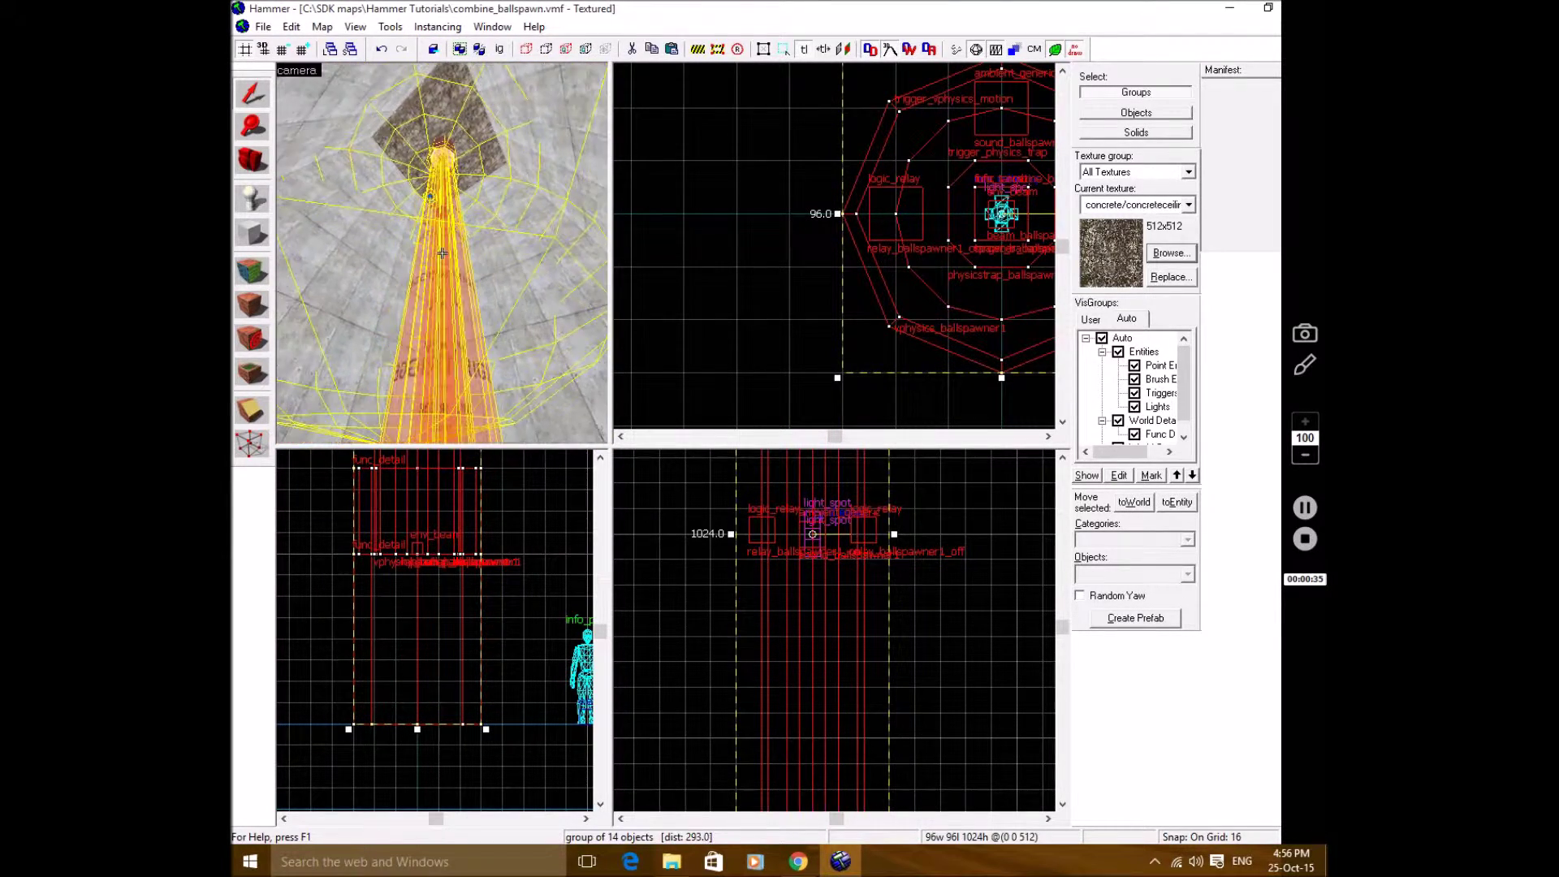
key(Escape)
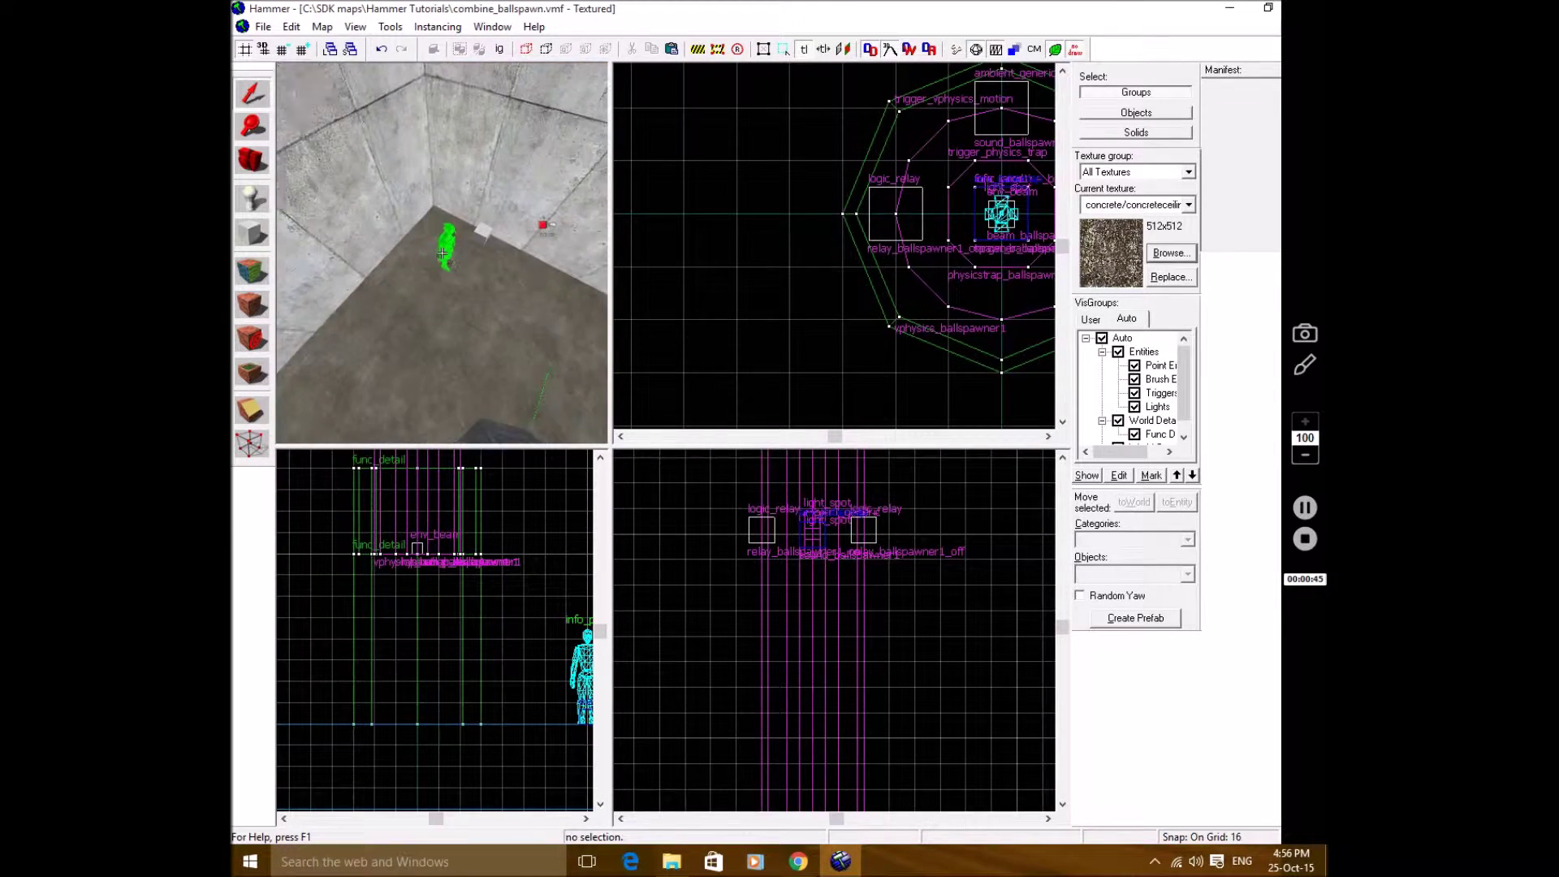
Inspect the properties of the weapon_physcannon entity by the player start.
double_click(431, 233)
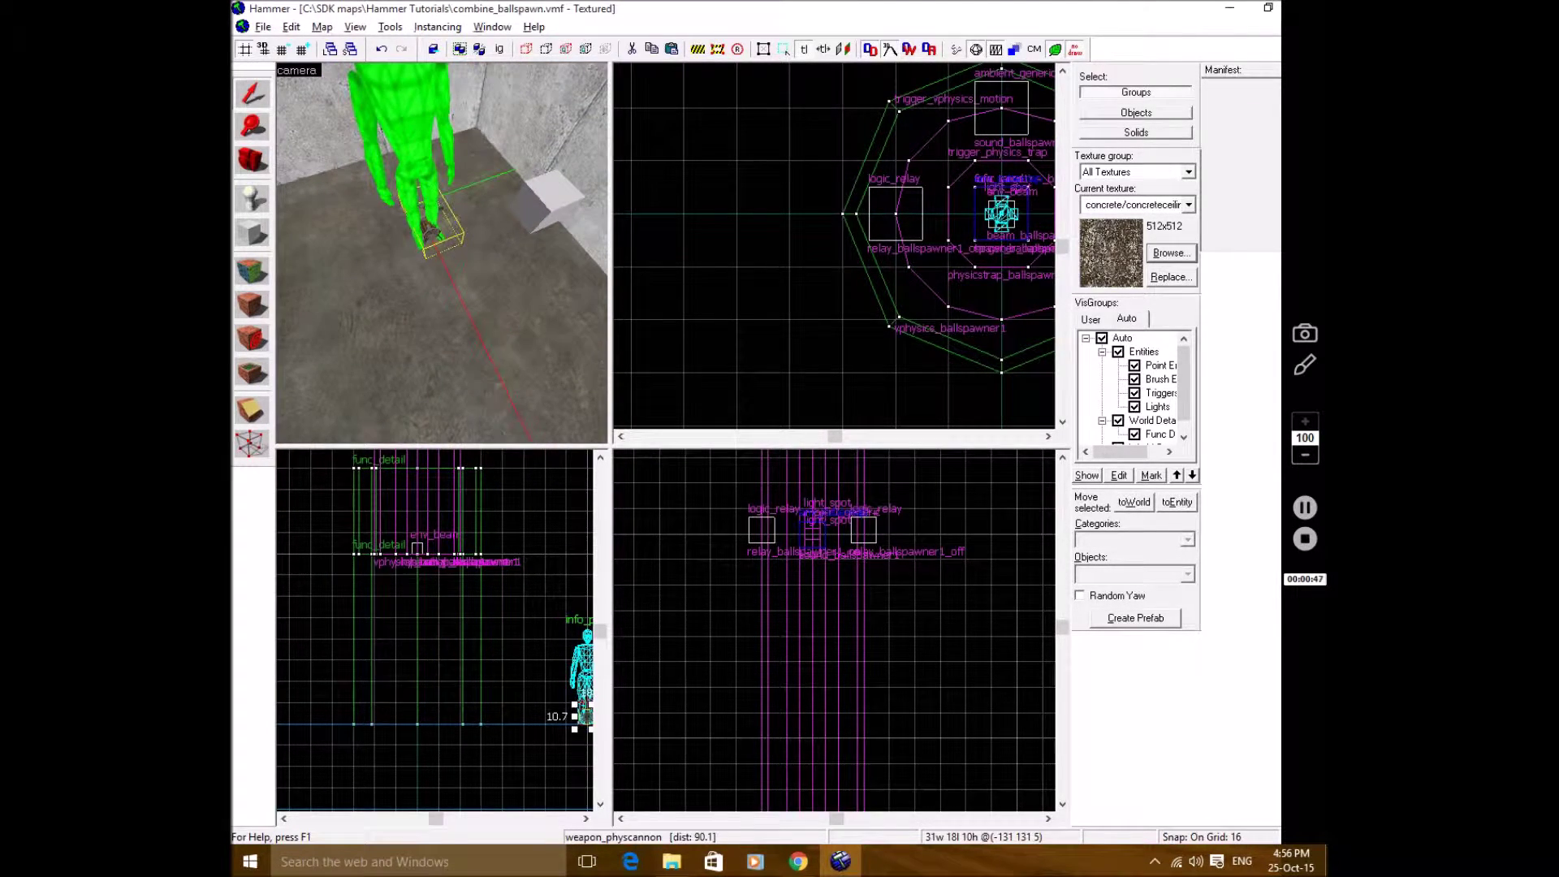
key(z)
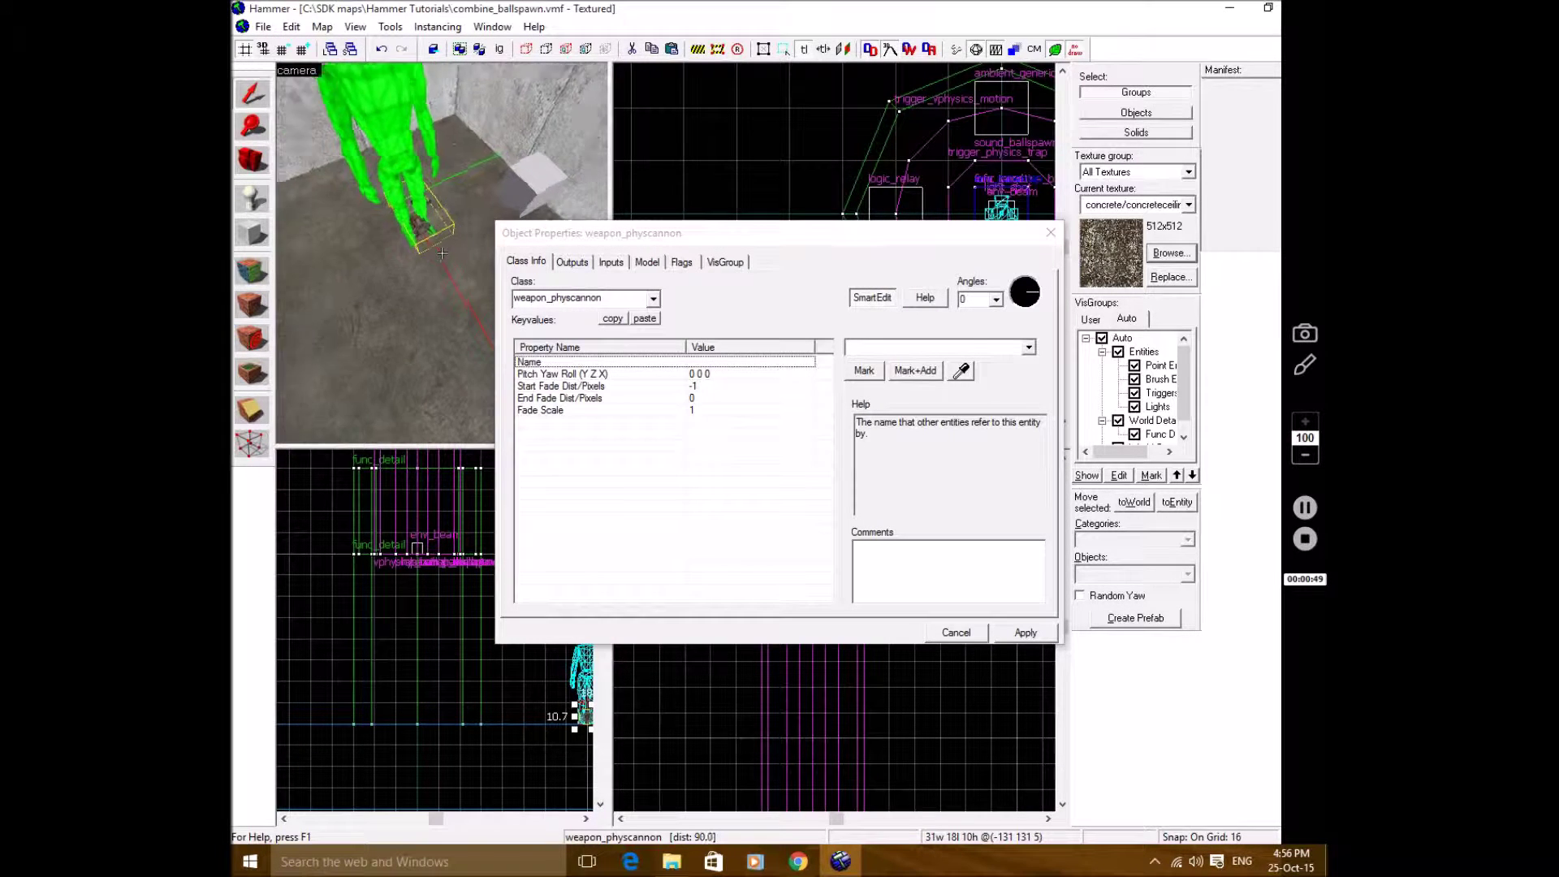
key(w)
key(z)
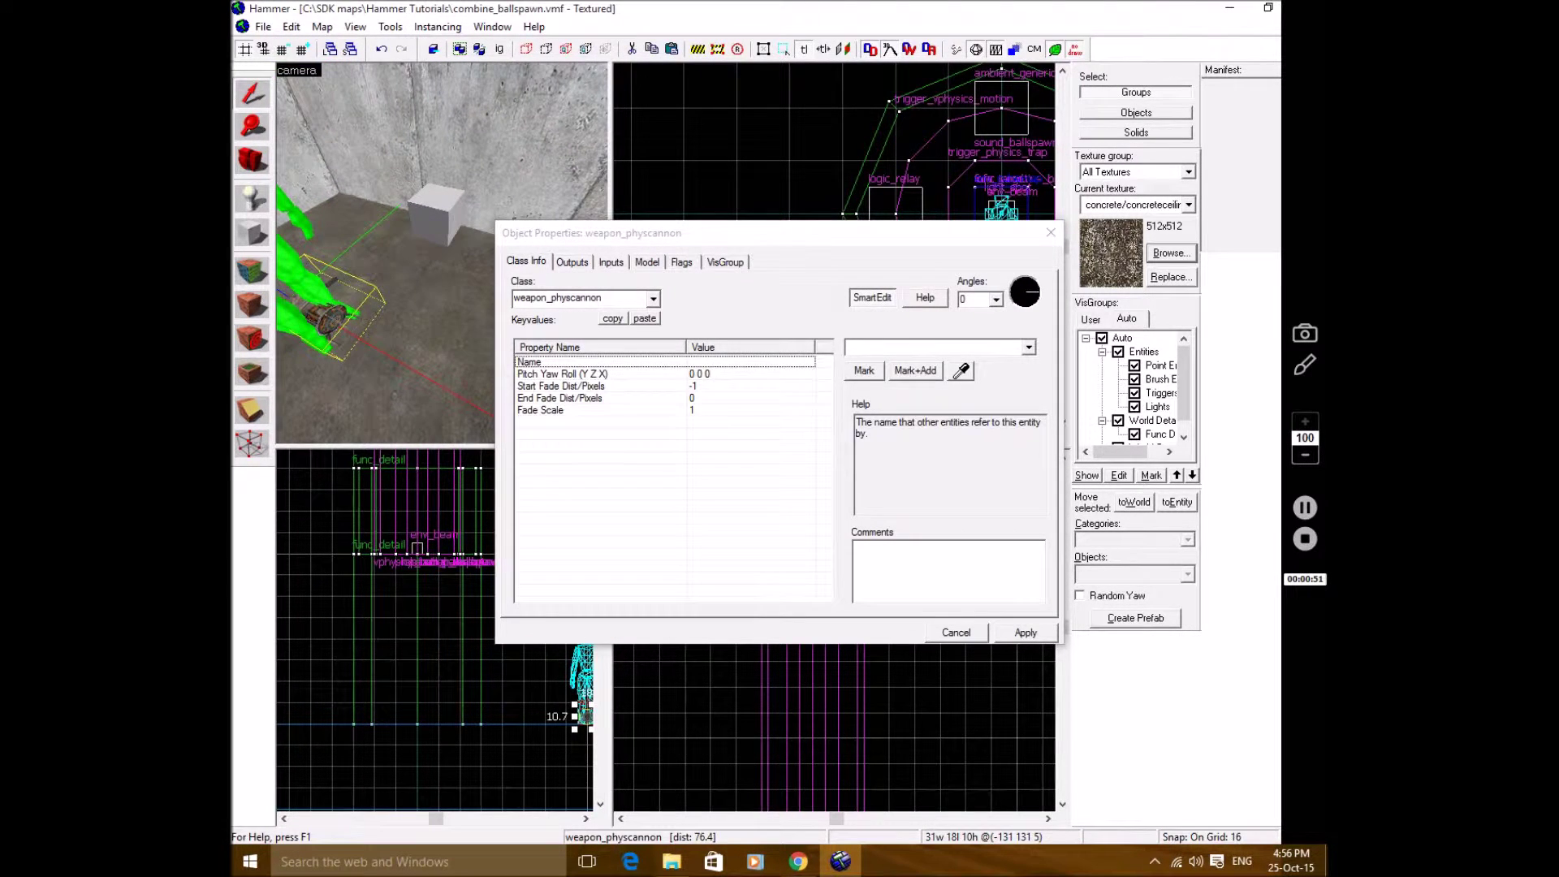
Review the env_global entity's initial state, global state to set, flags, inputs and outputs, then clear the selection.
click(438, 236)
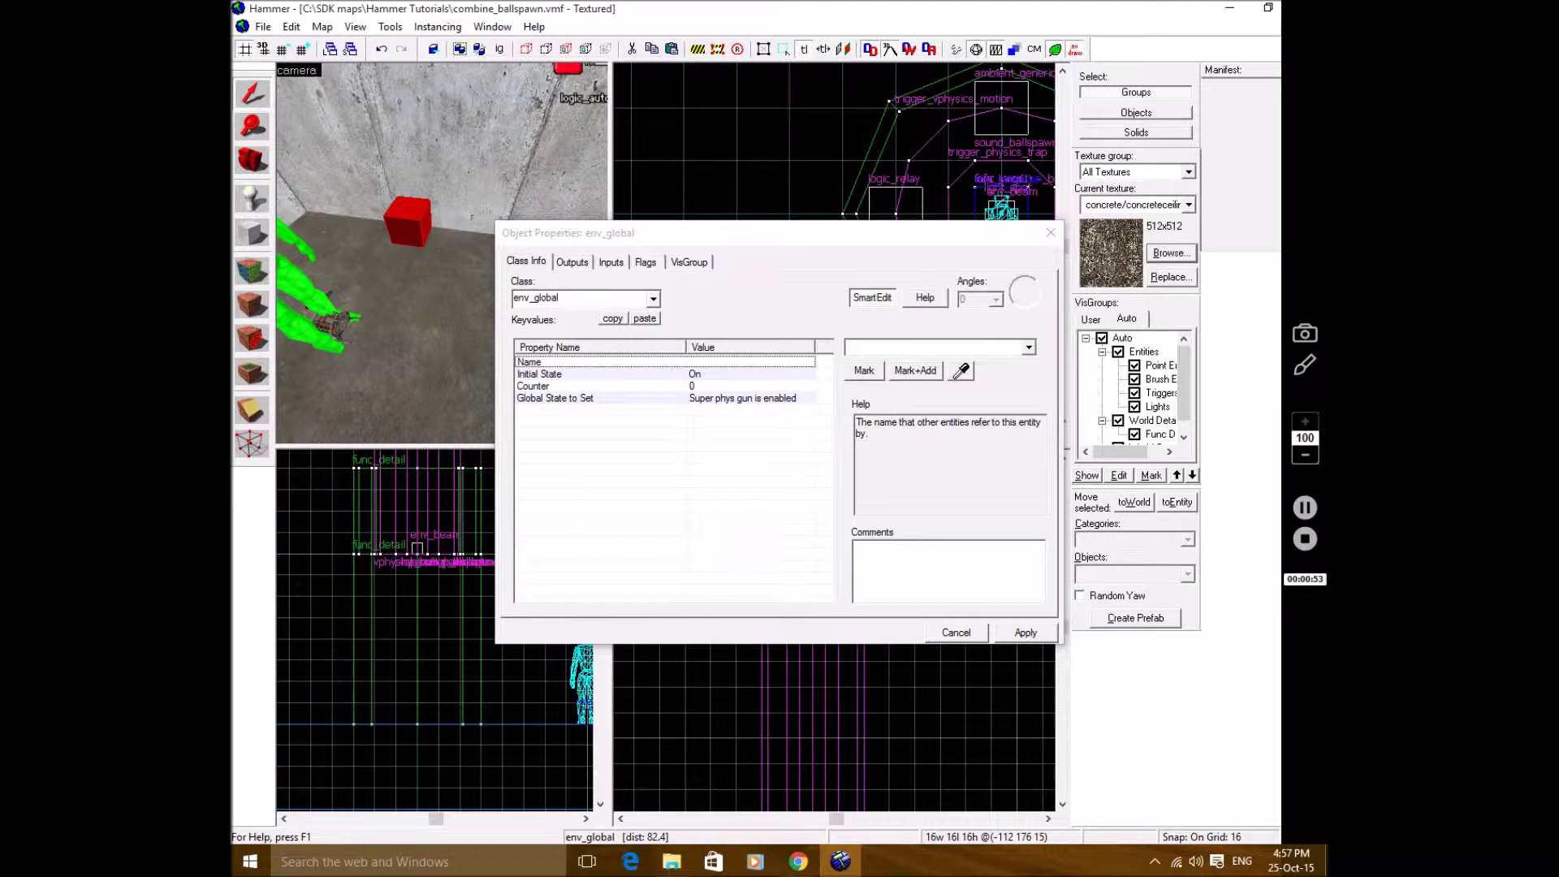
click(584, 374)
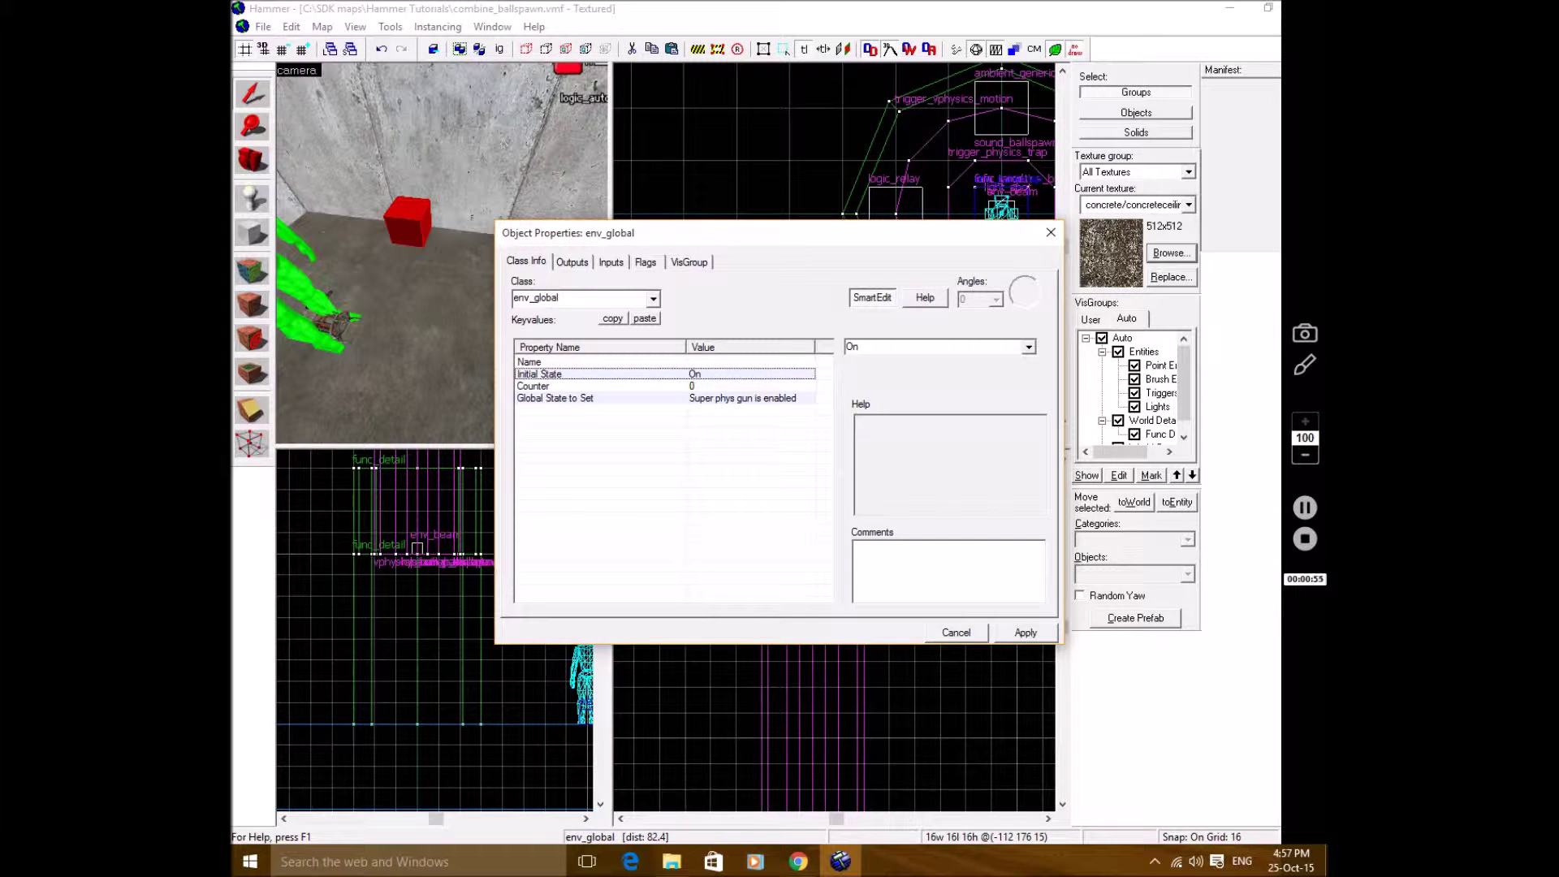
click(585, 399)
click(1029, 347)
click(1029, 347)
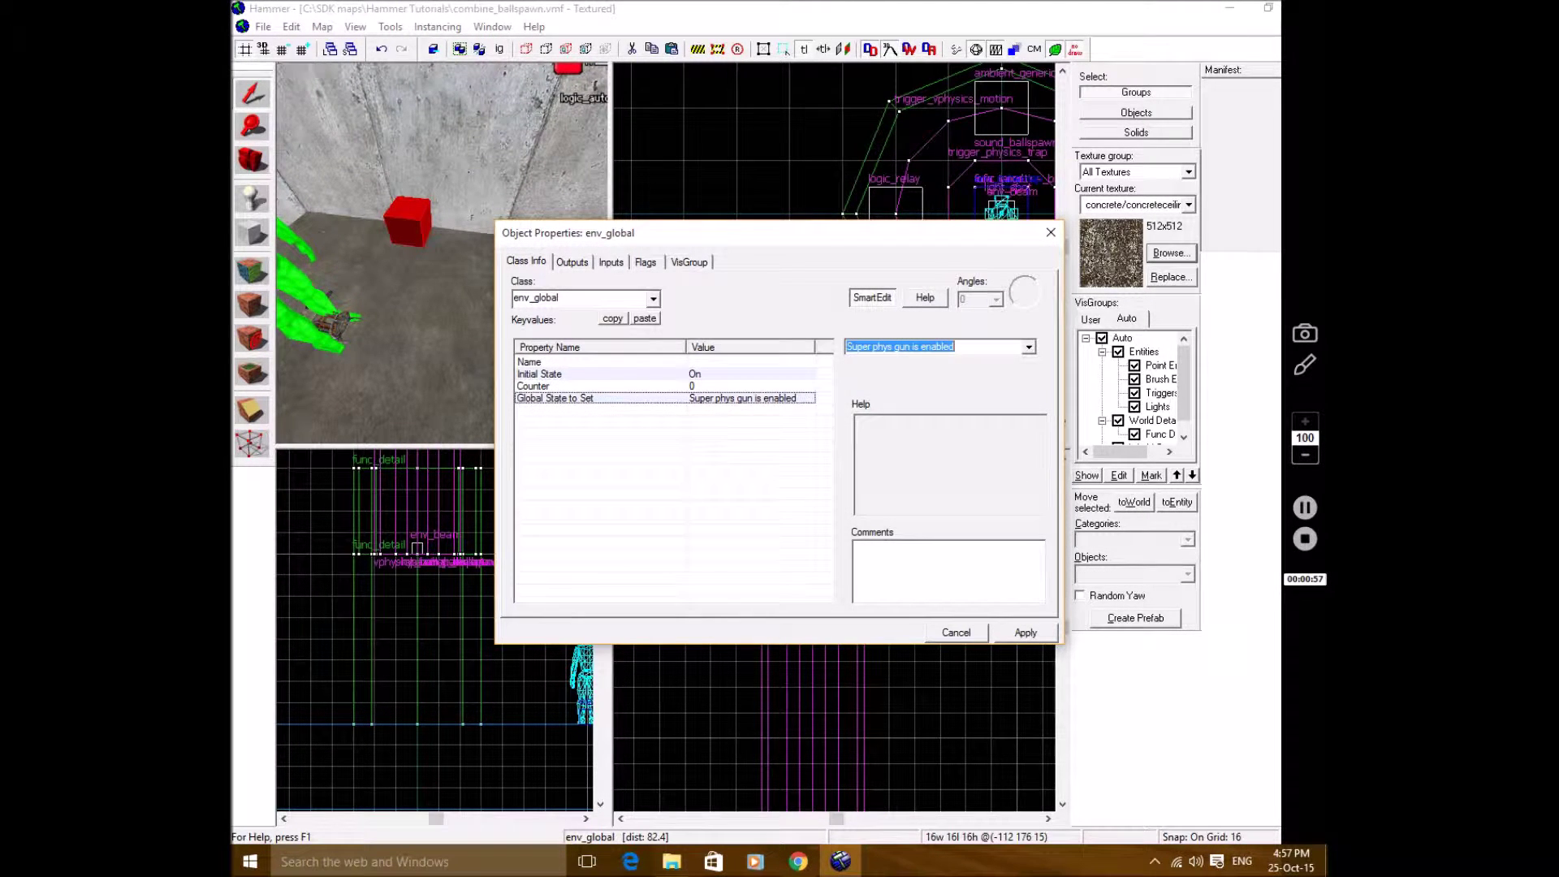
click(646, 263)
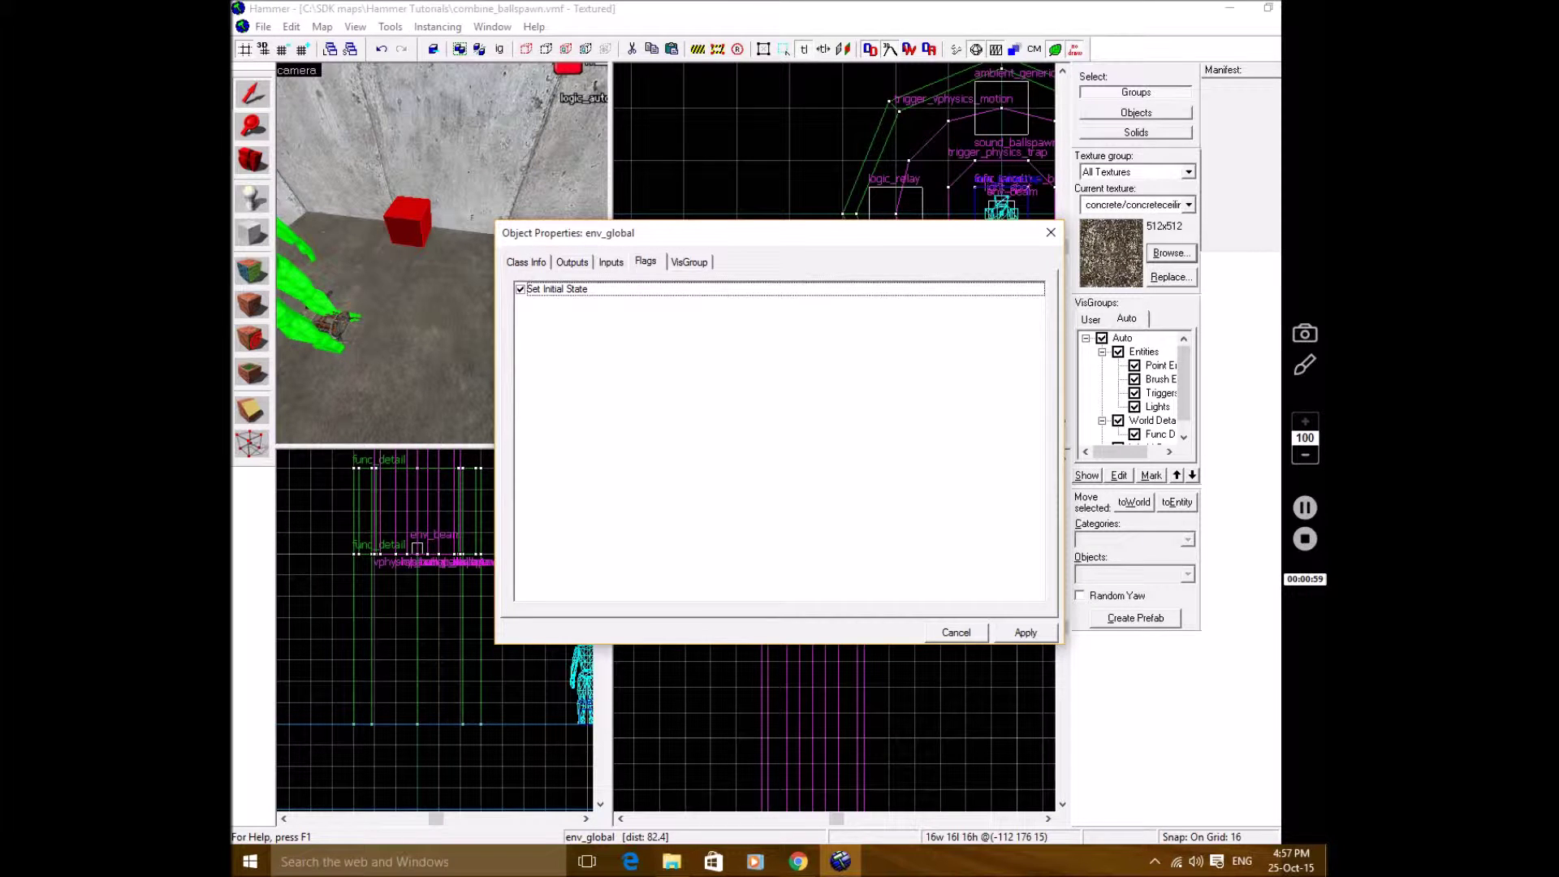
click(611, 263)
click(571, 262)
click(527, 262)
click(645, 262)
click(526, 262)
click(1050, 233)
click(333, 324)
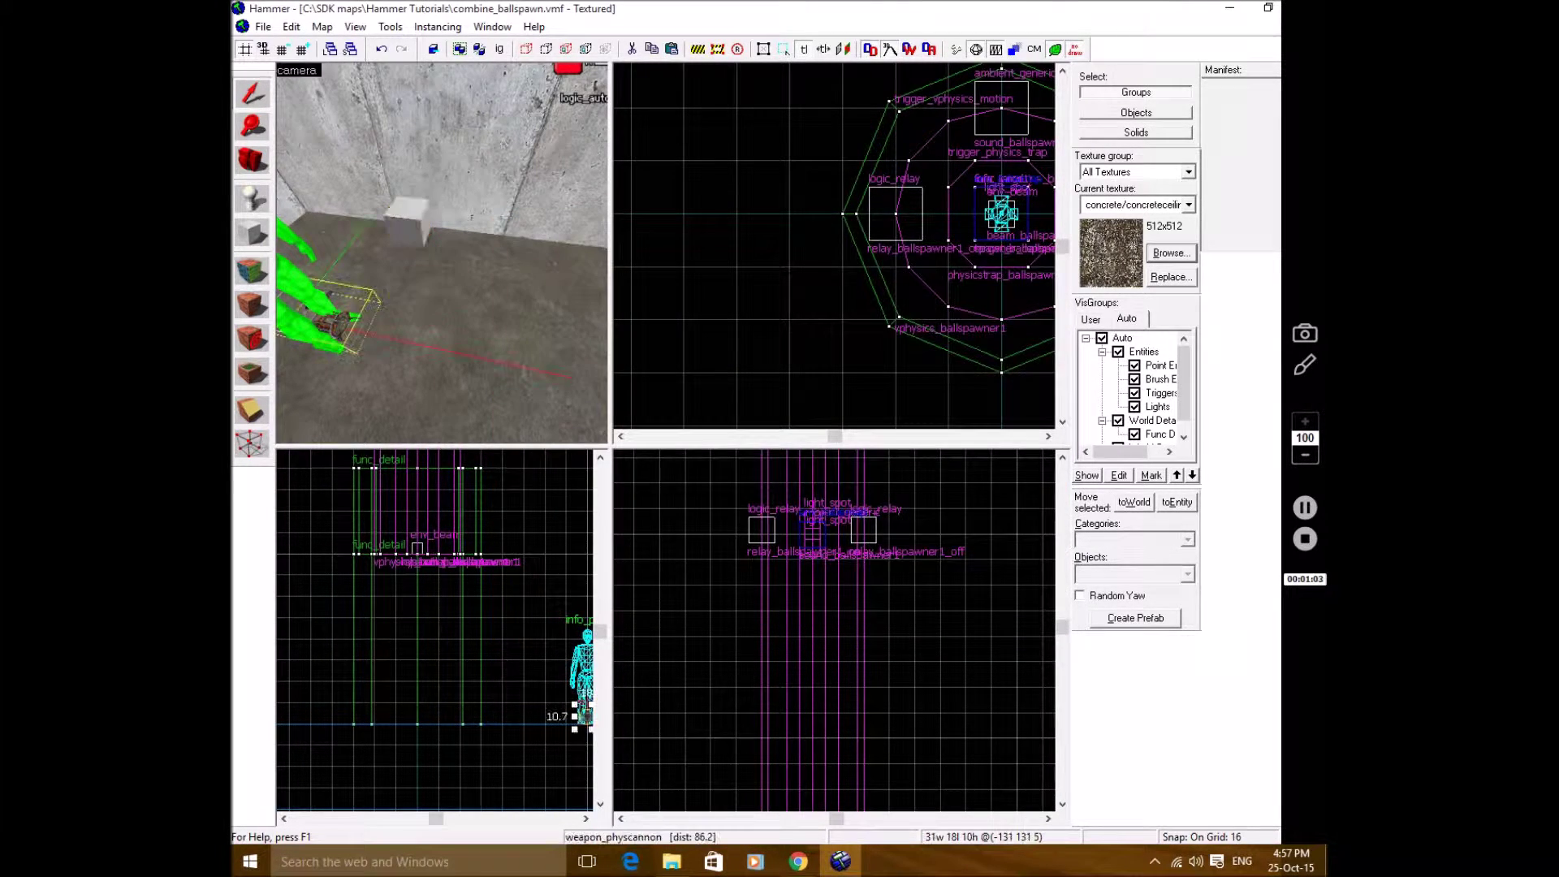
key(Escape)
Check the outputs of the logic_auto entity on the wall.
key(z)
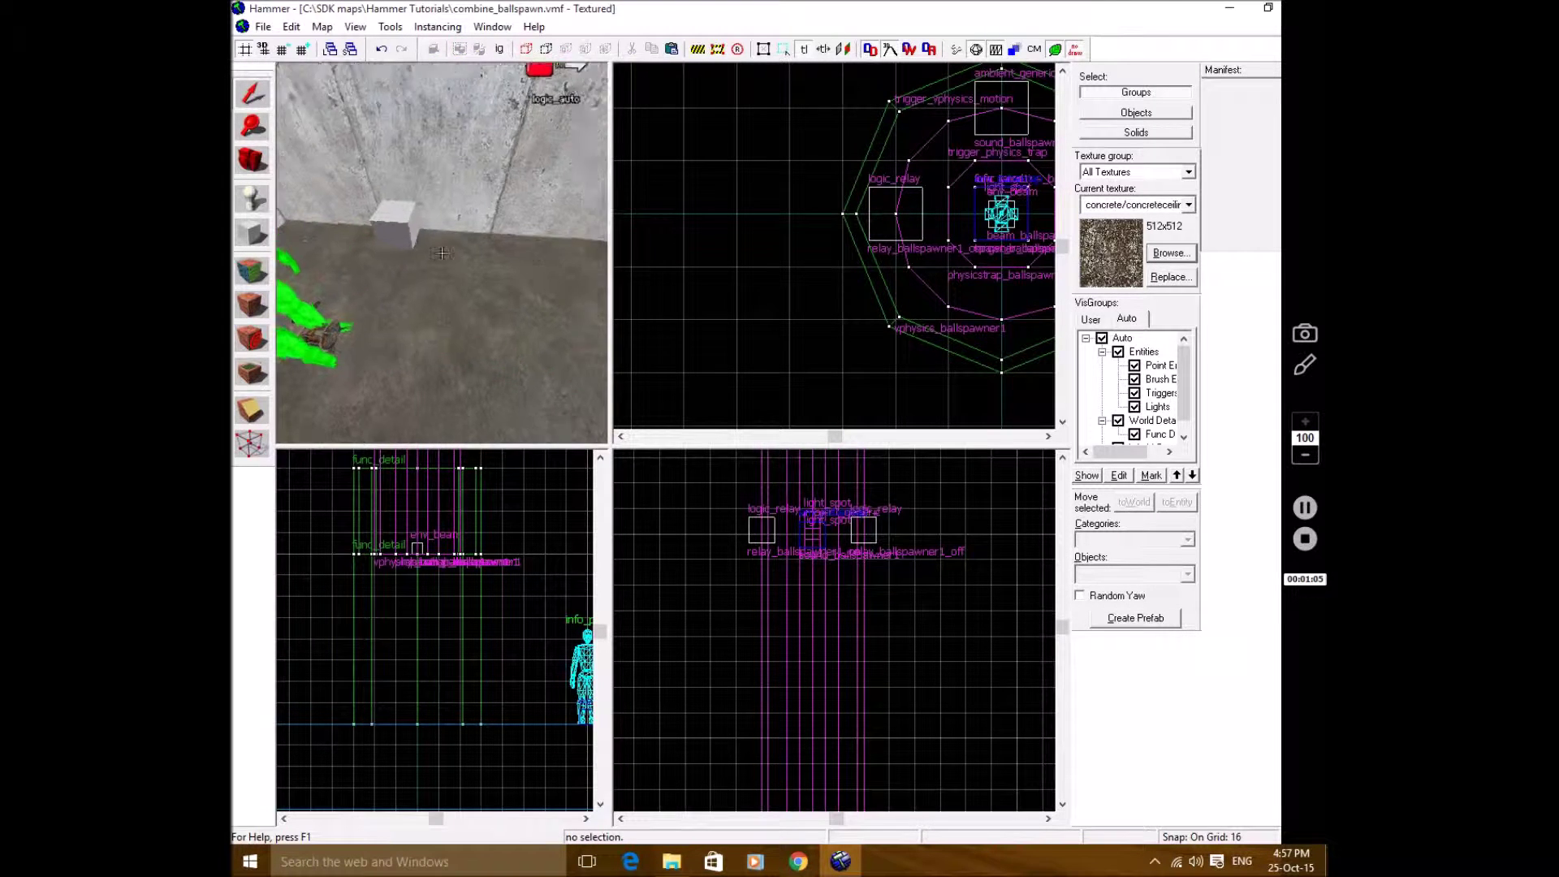
key(z)
click(437, 223)
double_click(439, 226)
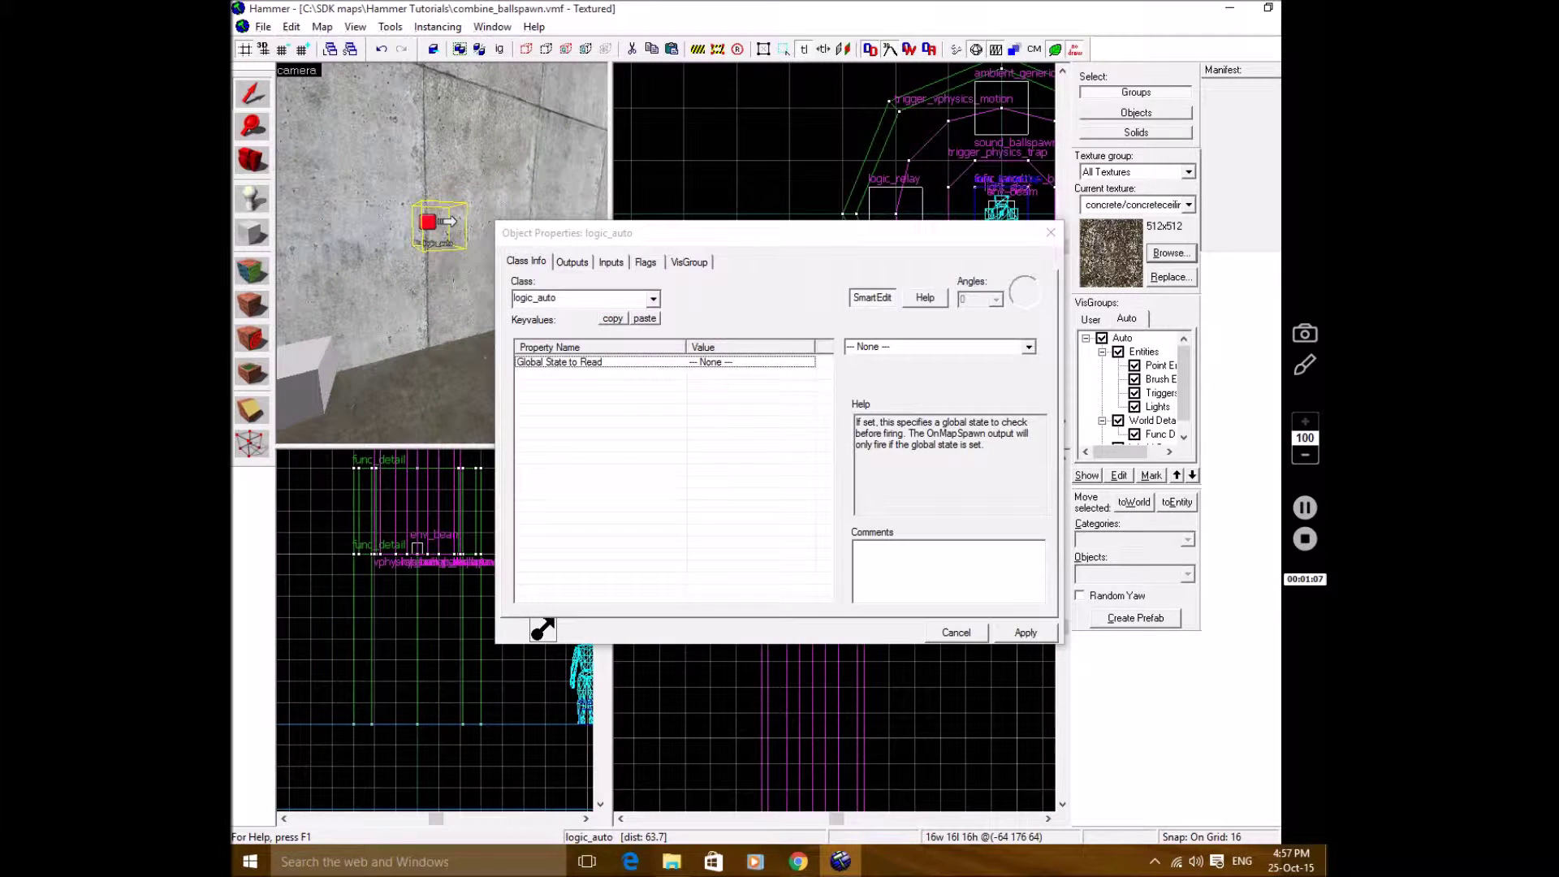
click(572, 262)
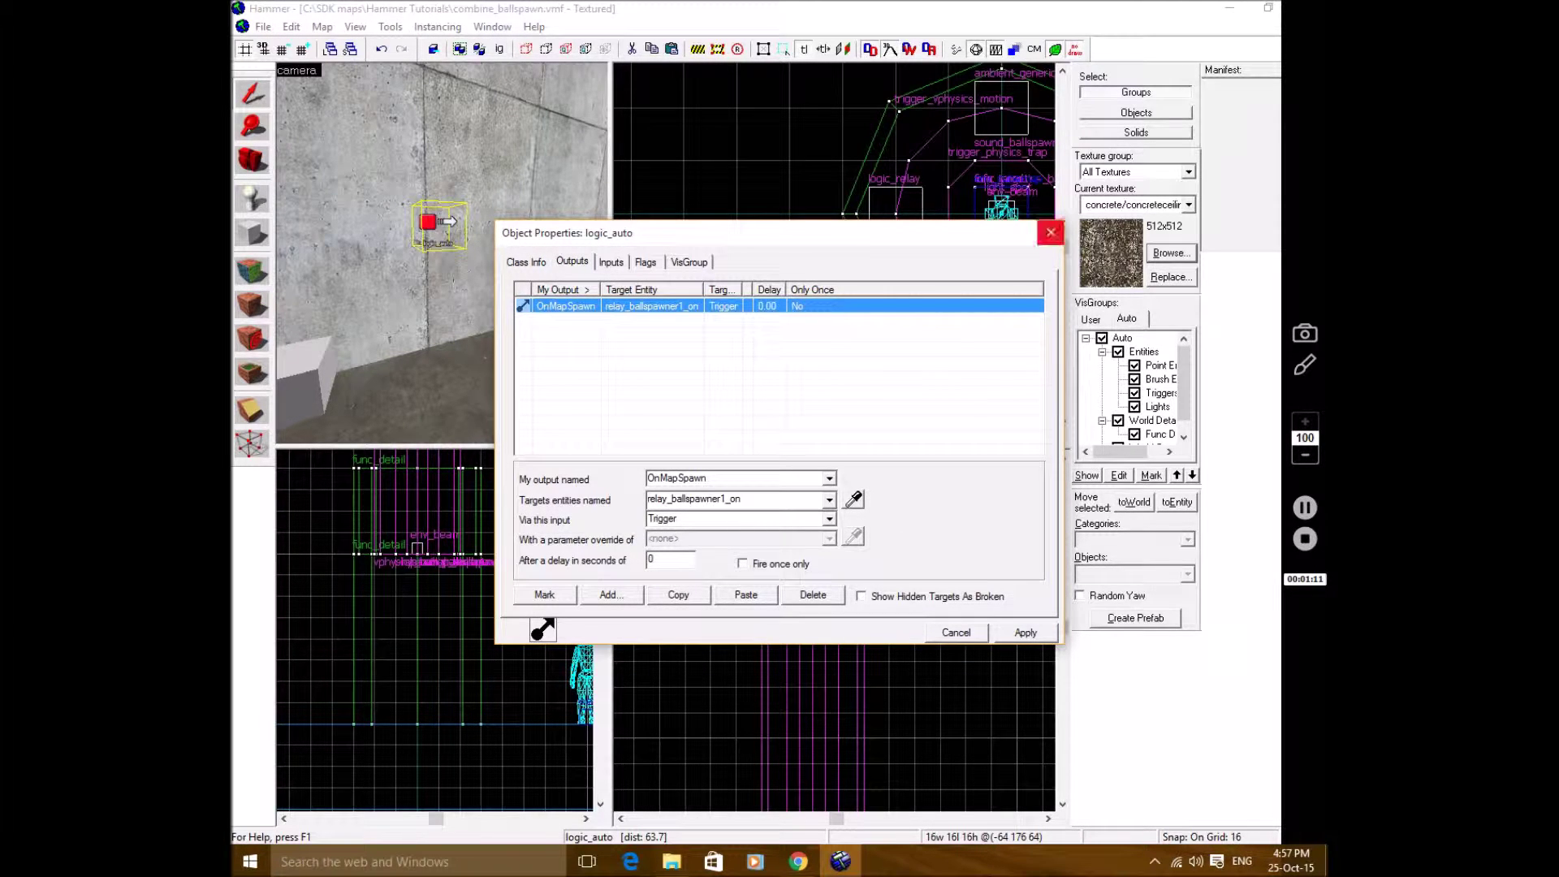
click(1050, 233)
Clear the selection and examine the ball spawner from the ceiling down to its floor base.
key(z)
key(a)
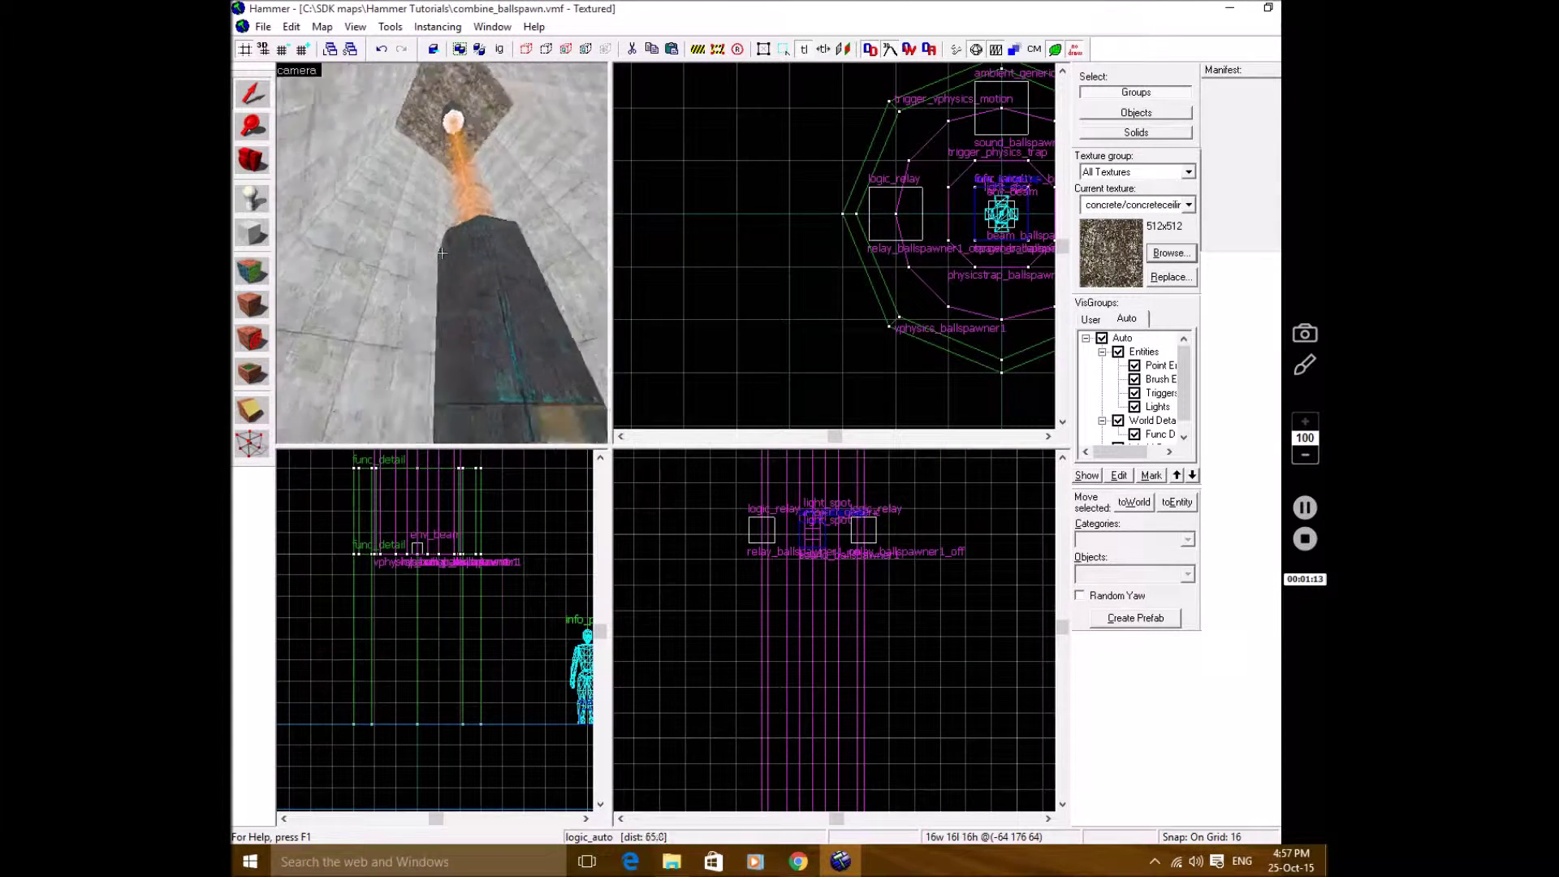
key(Up)
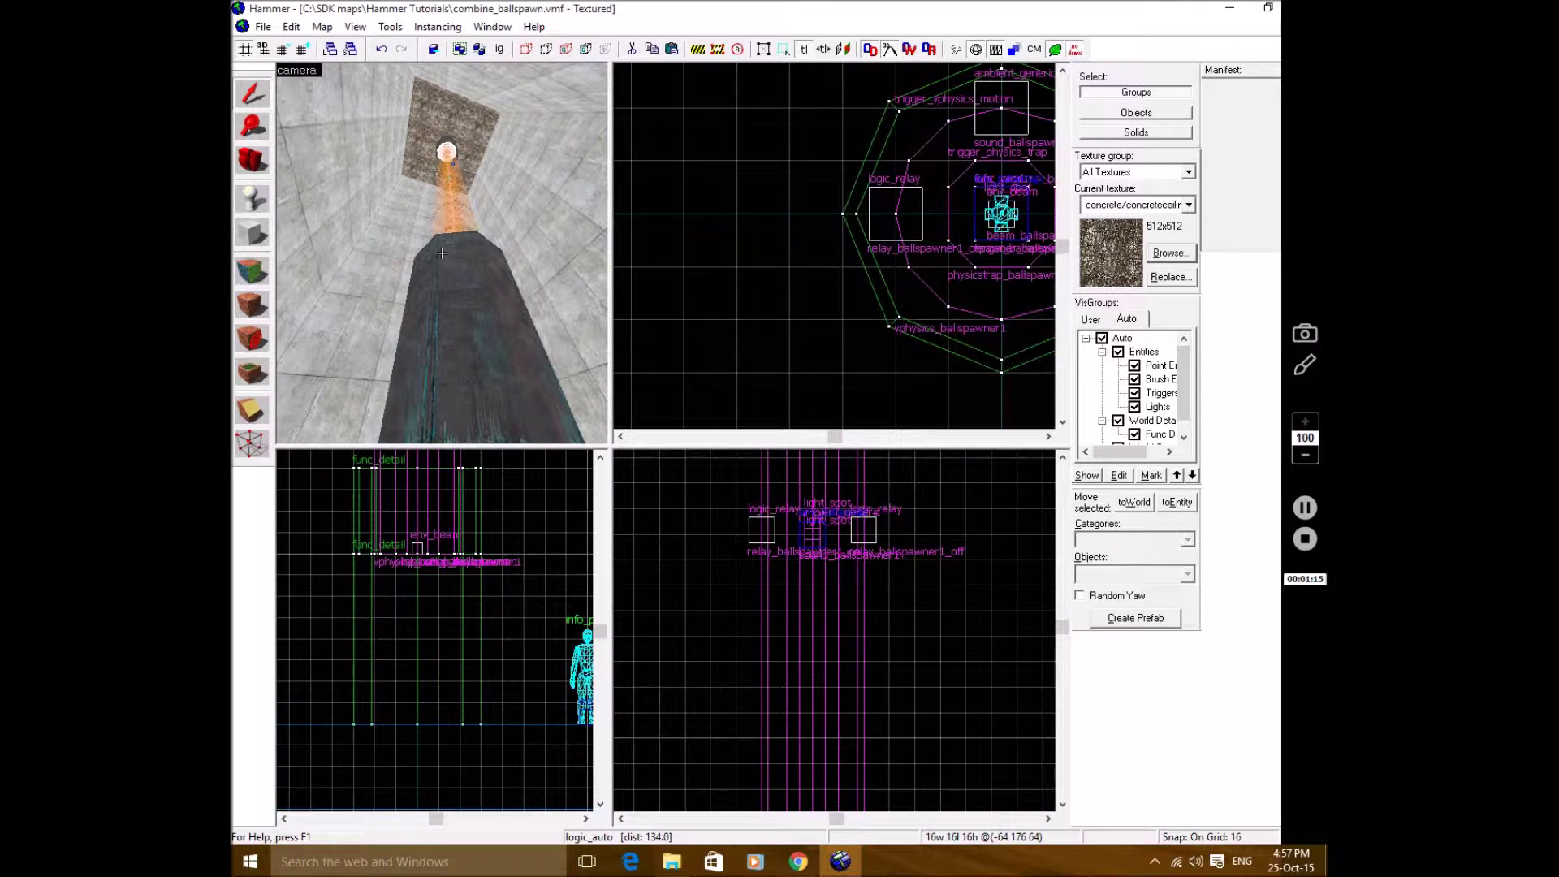
key(s)
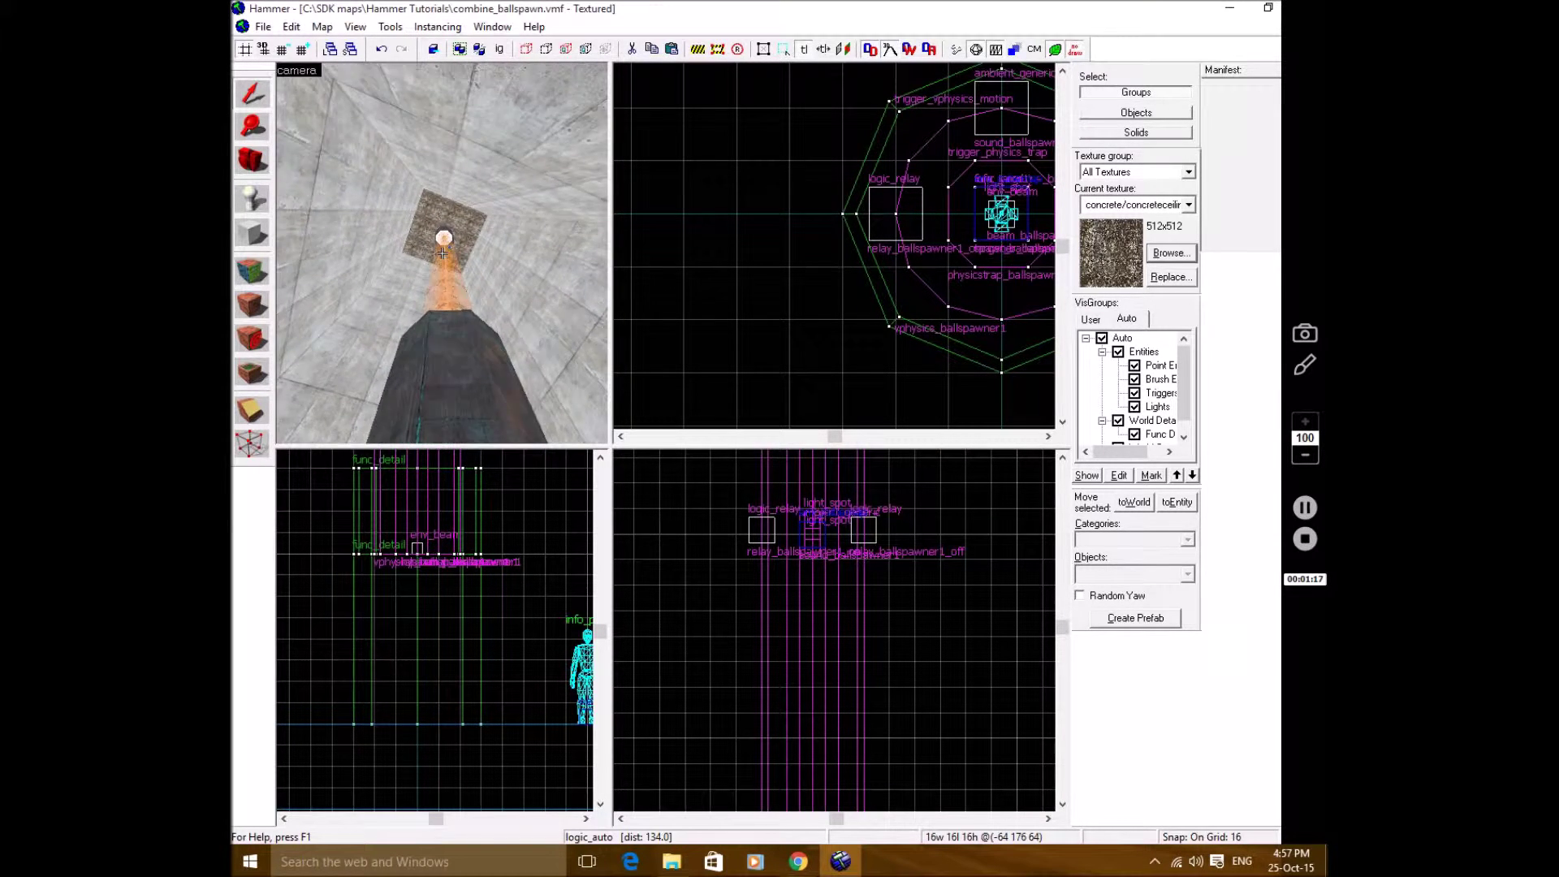
key(w)
key(w)
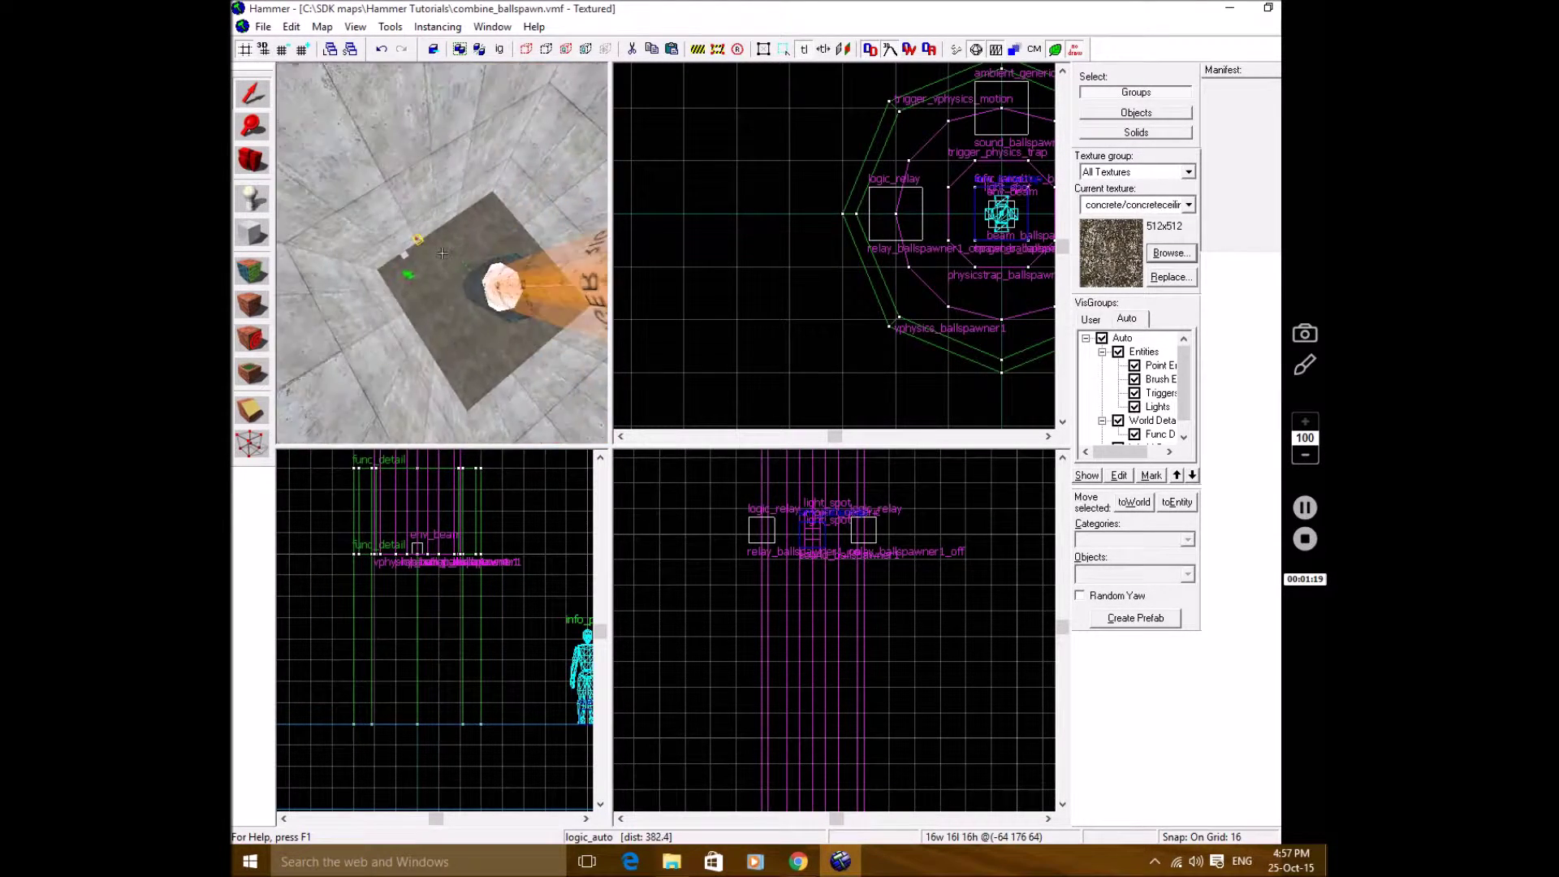
key(Escape)
key(Up)
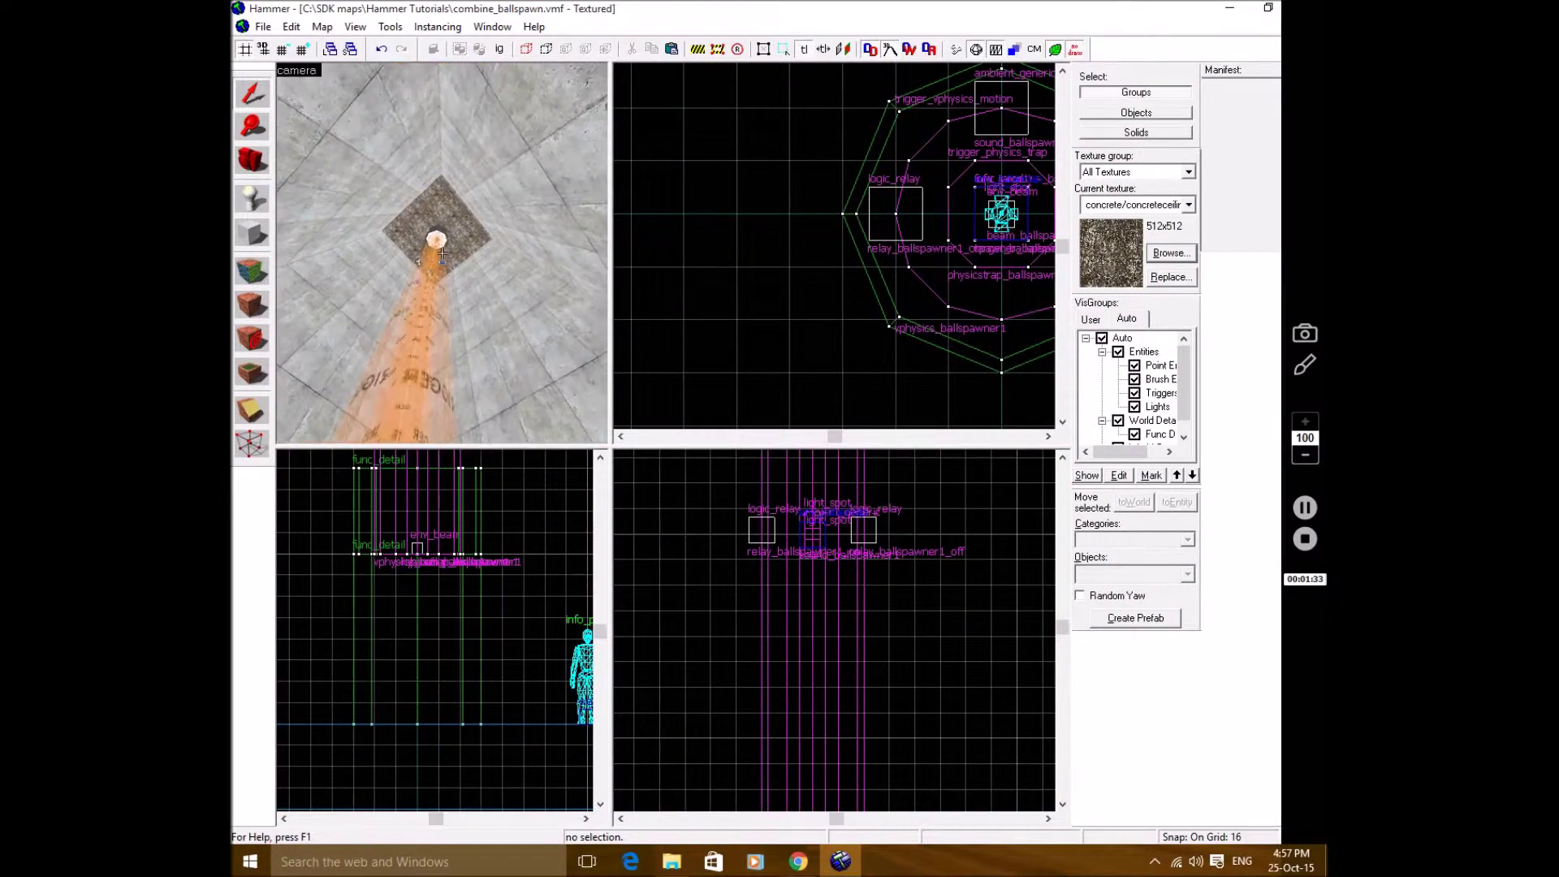
key(w)
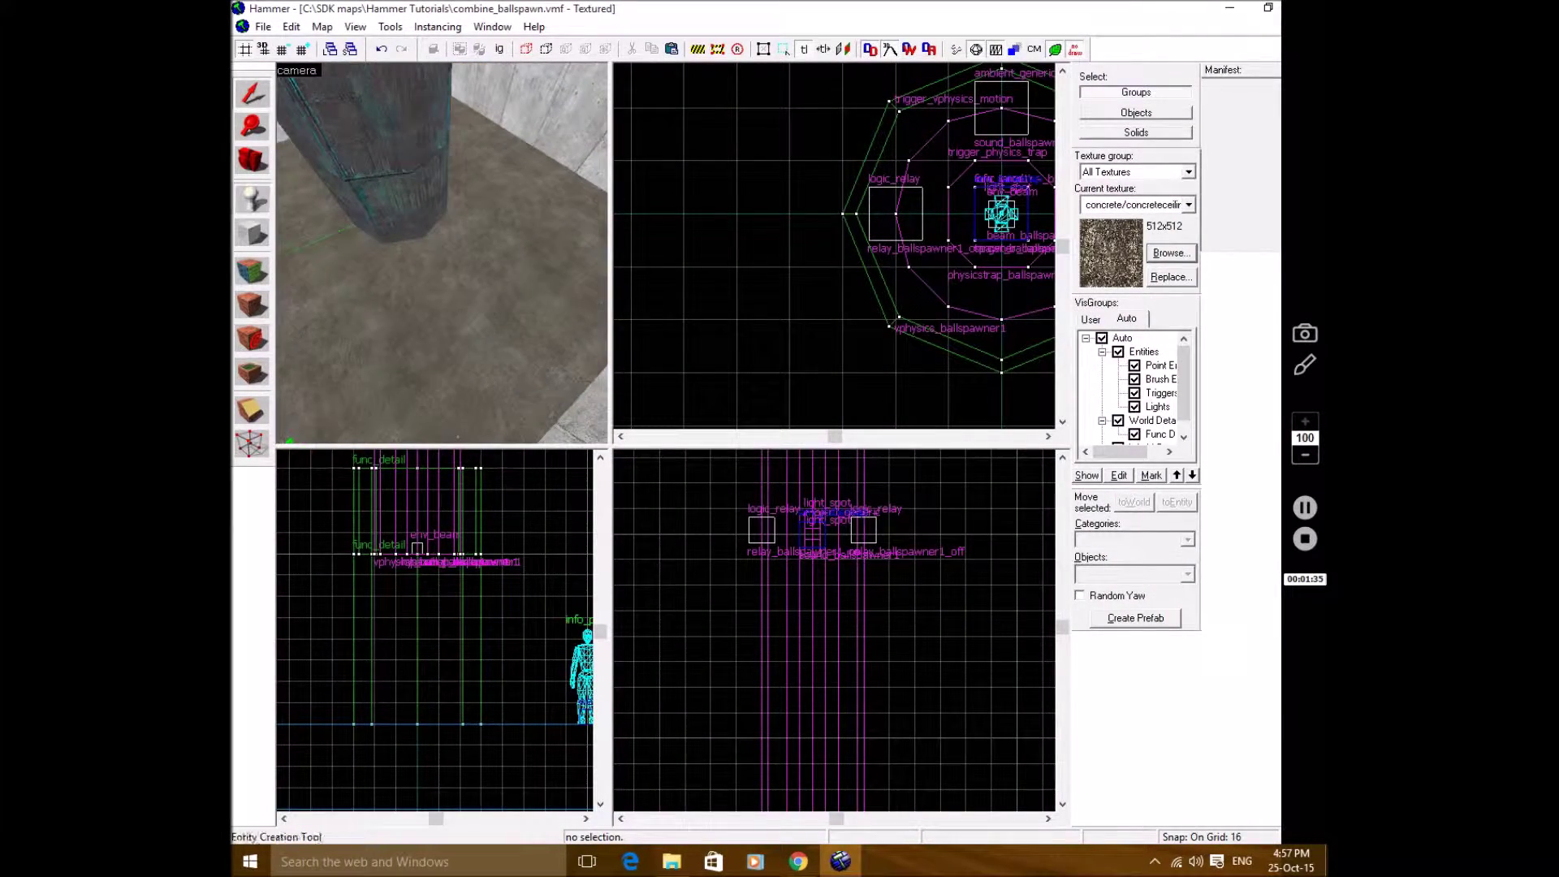
Place a filter_combineball_type entity on the floor beside the spawner base and raise it above the floor.
click(252, 199)
click(1188, 574)
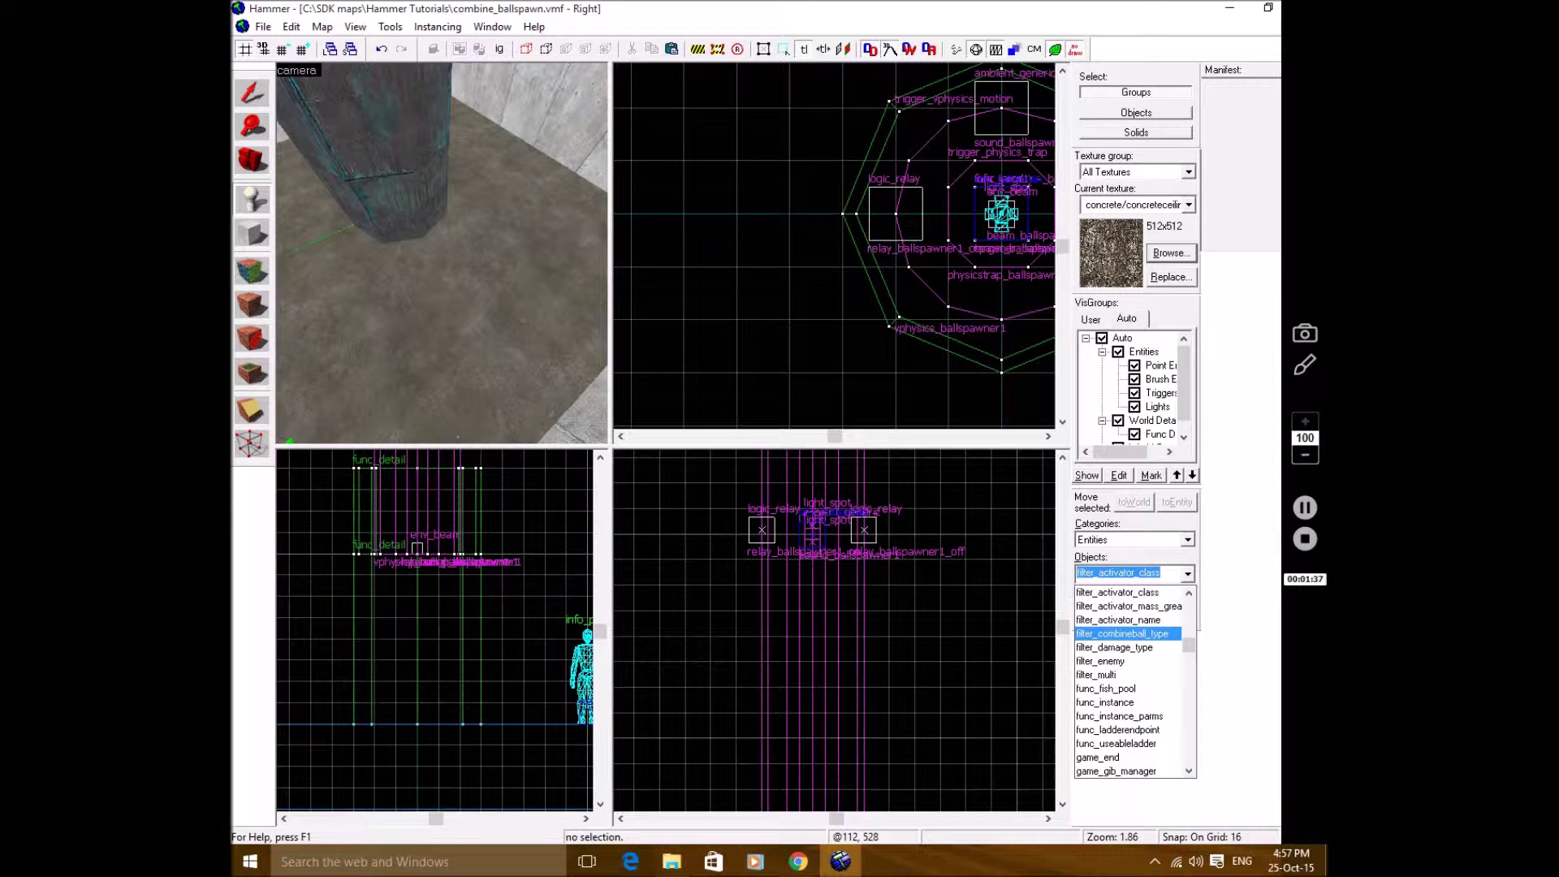
click(1122, 633)
click(431, 250)
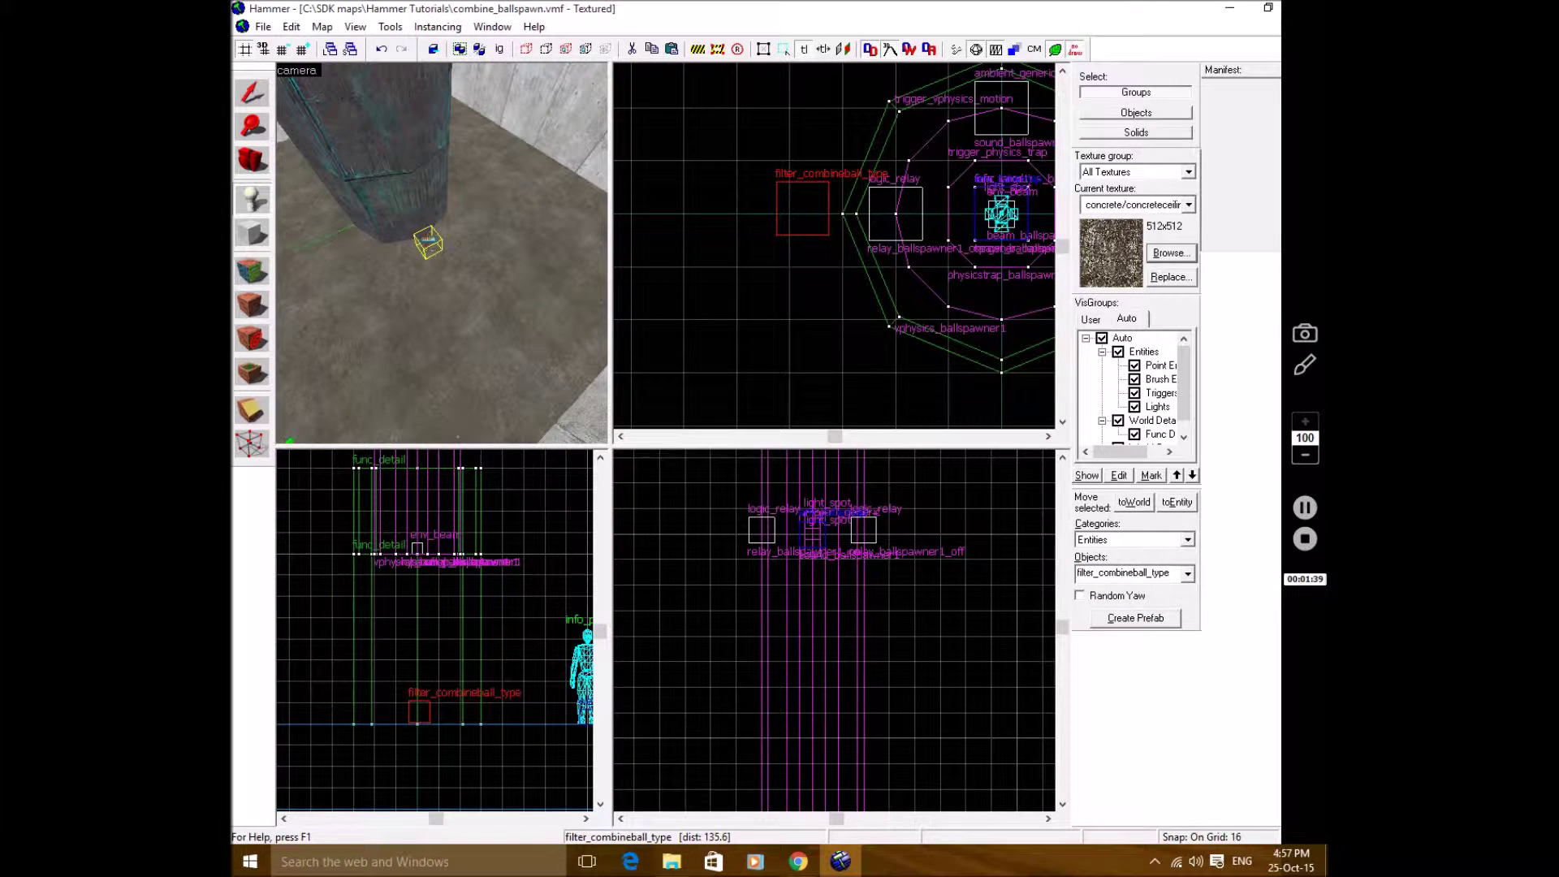
click(252, 94)
drag(418, 711, 418, 681)
Name the filter_combineball_type entity beside the spawner base filter_combine_ball.
double_click(430, 228)
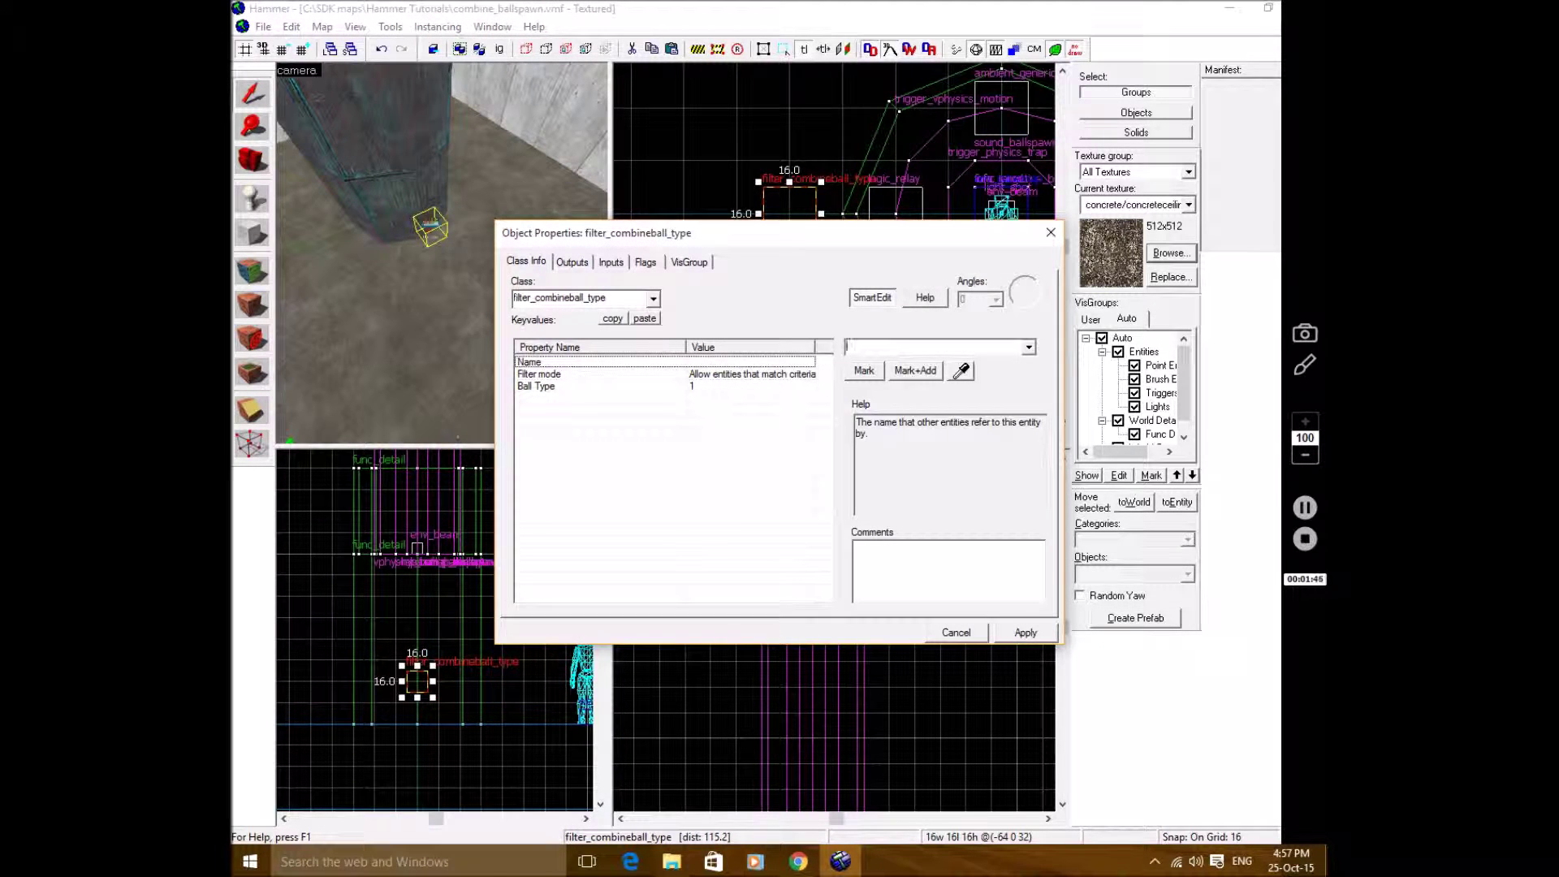
text(fily)
key(BackSpace)
text(t)
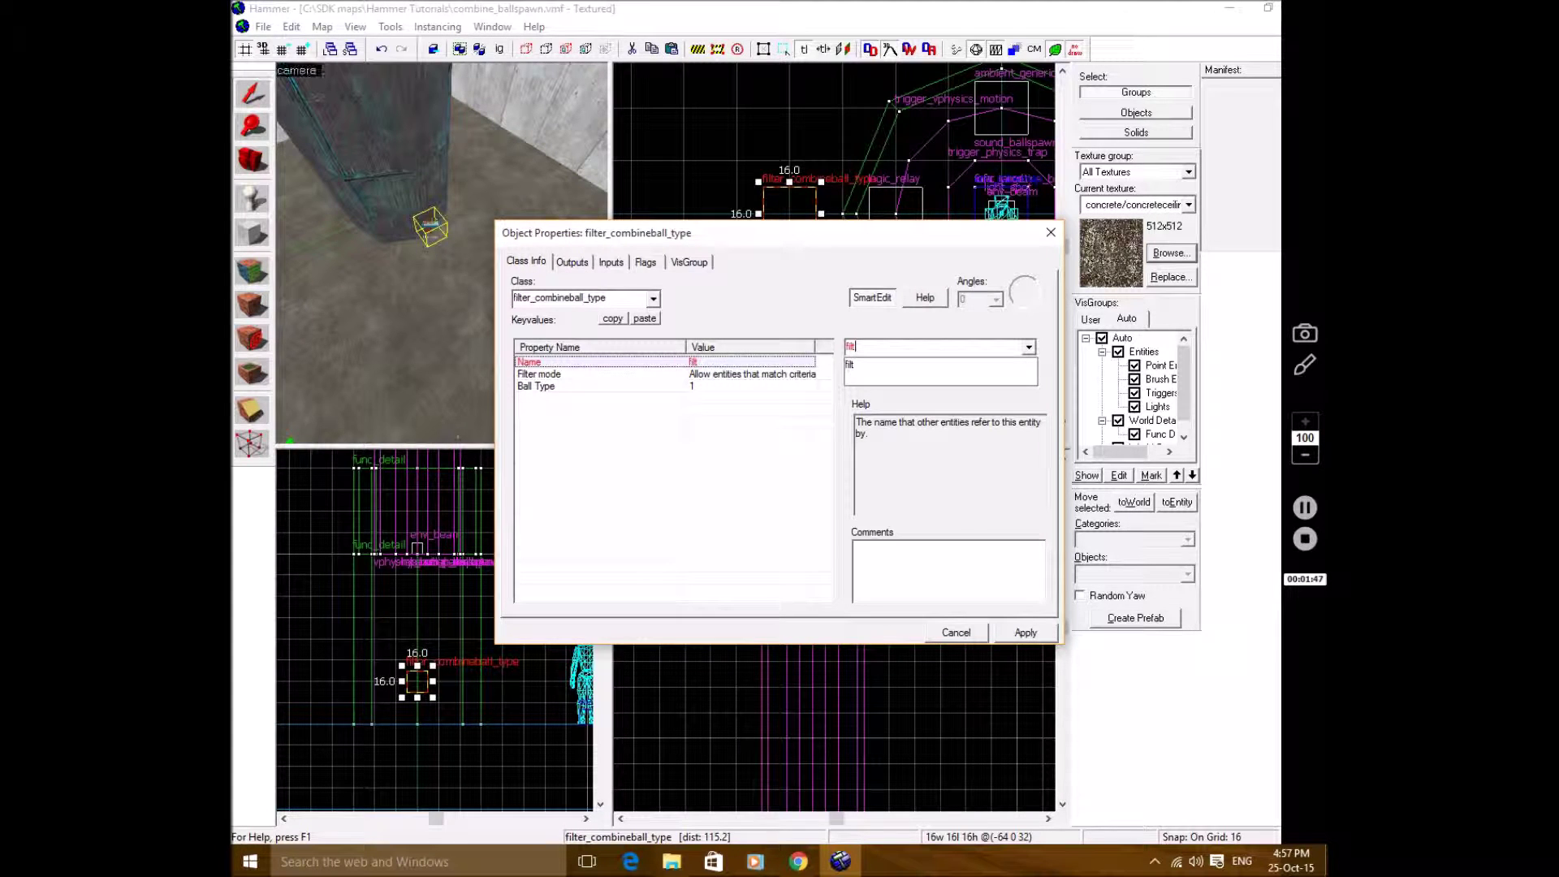
text(er_combine)
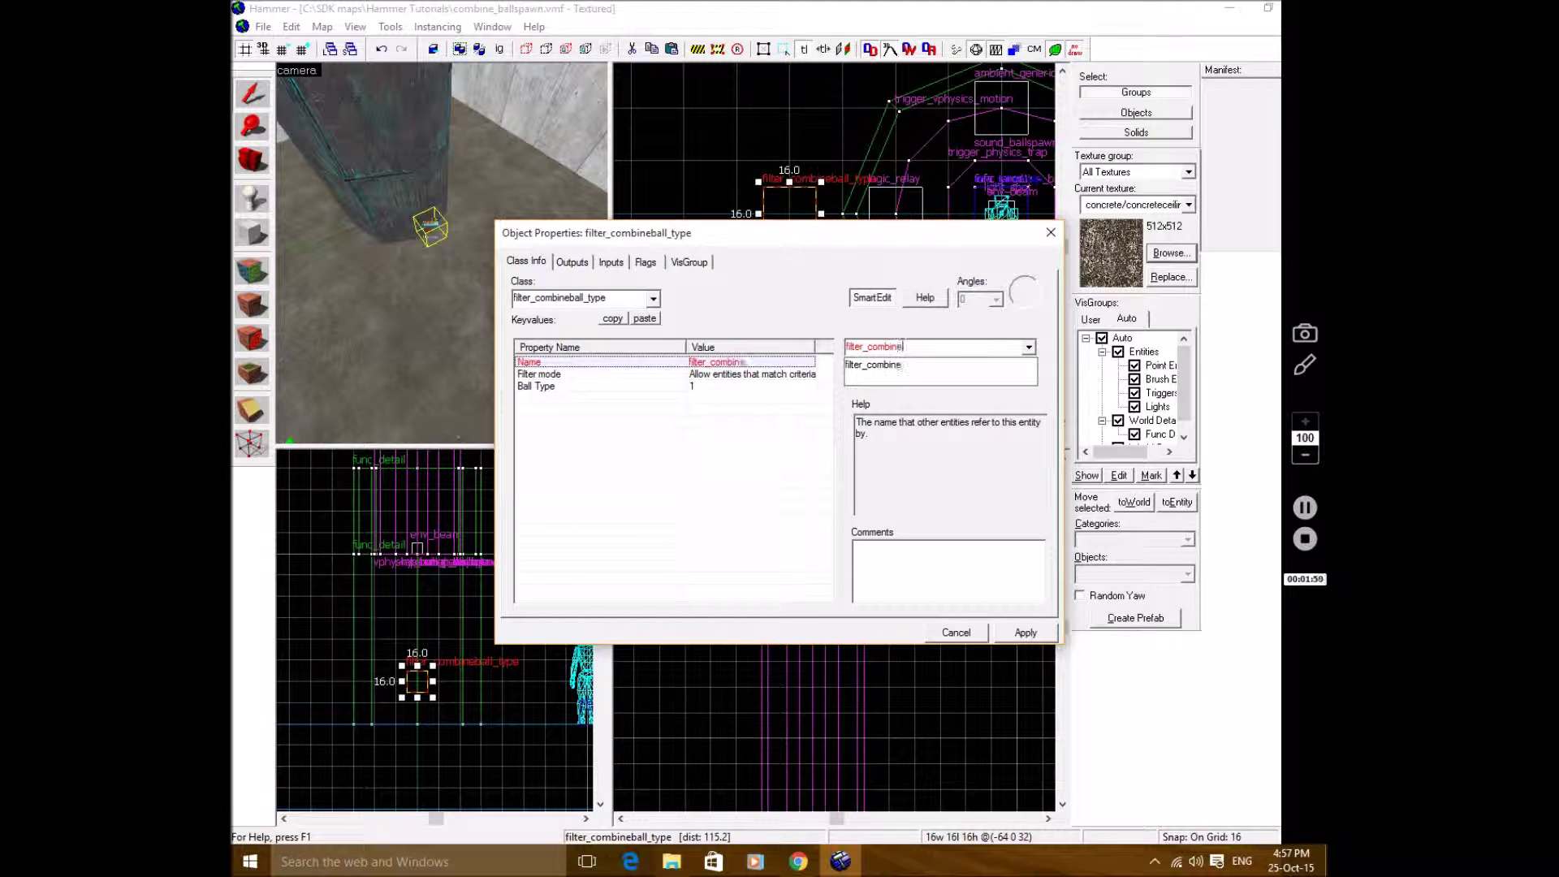
text(_ball)
key(Return)
Check the Filter Name property of the trigger_vphysics_motion brush around the spawner beam.
key(z)
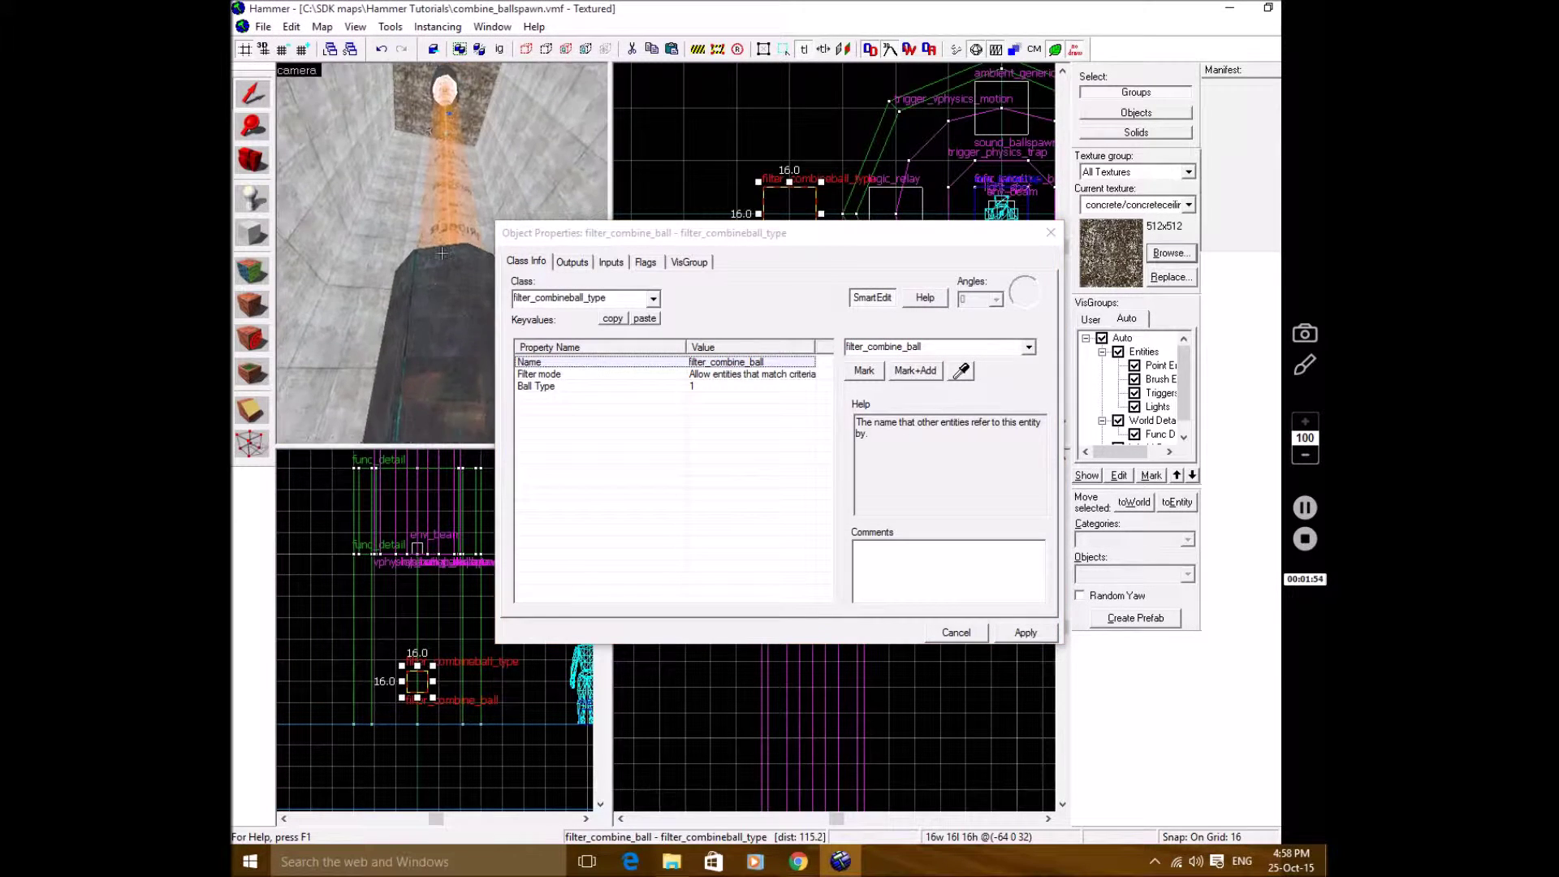
click(441, 253)
key(ctrl+w)
click(442, 243)
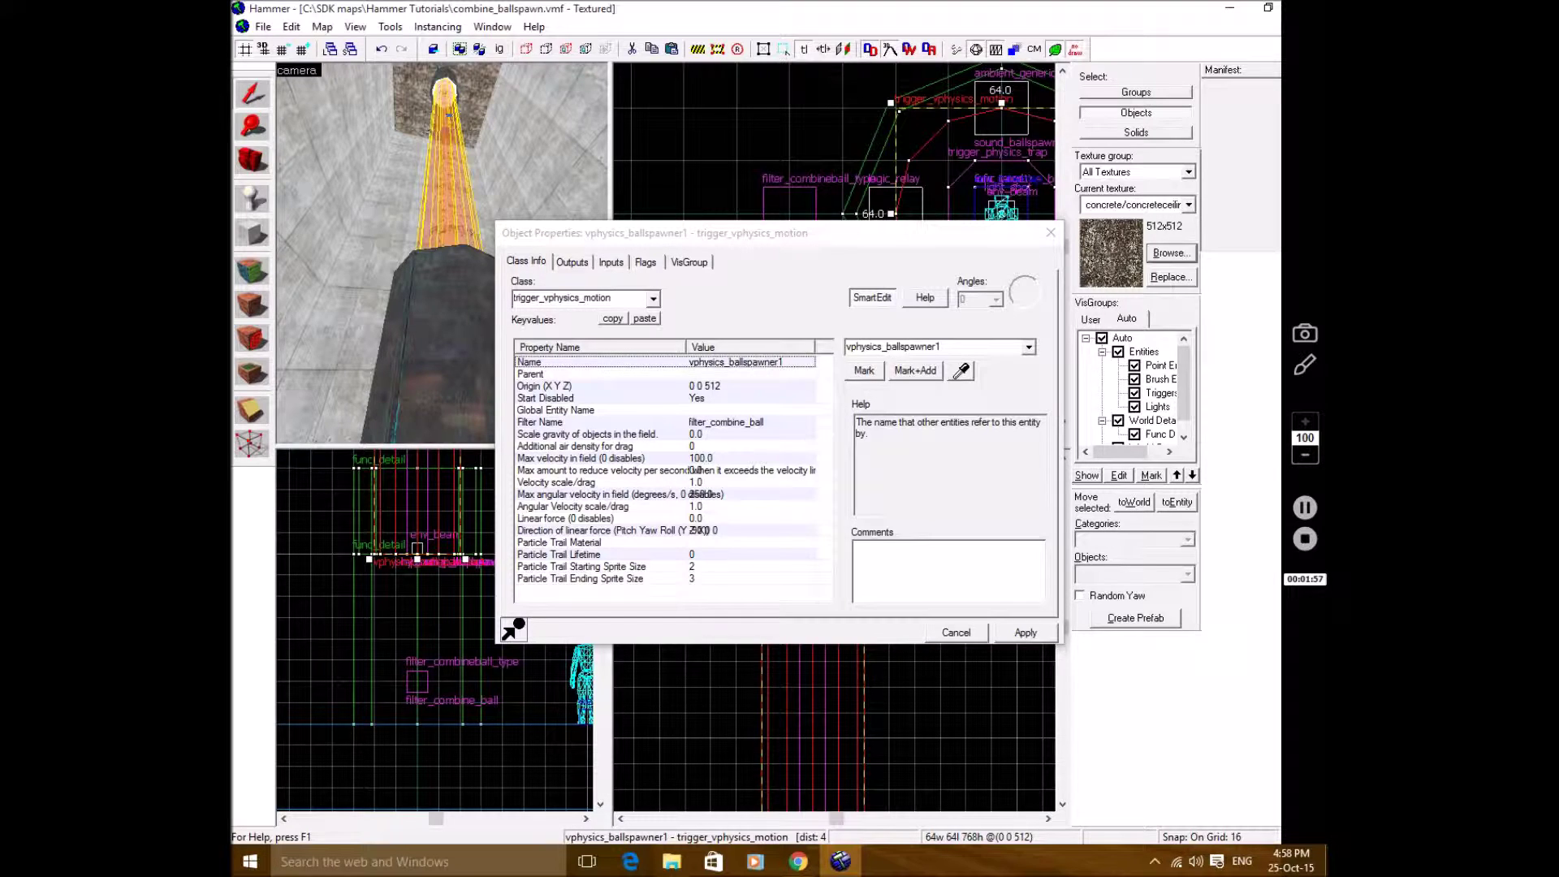
click(601, 423)
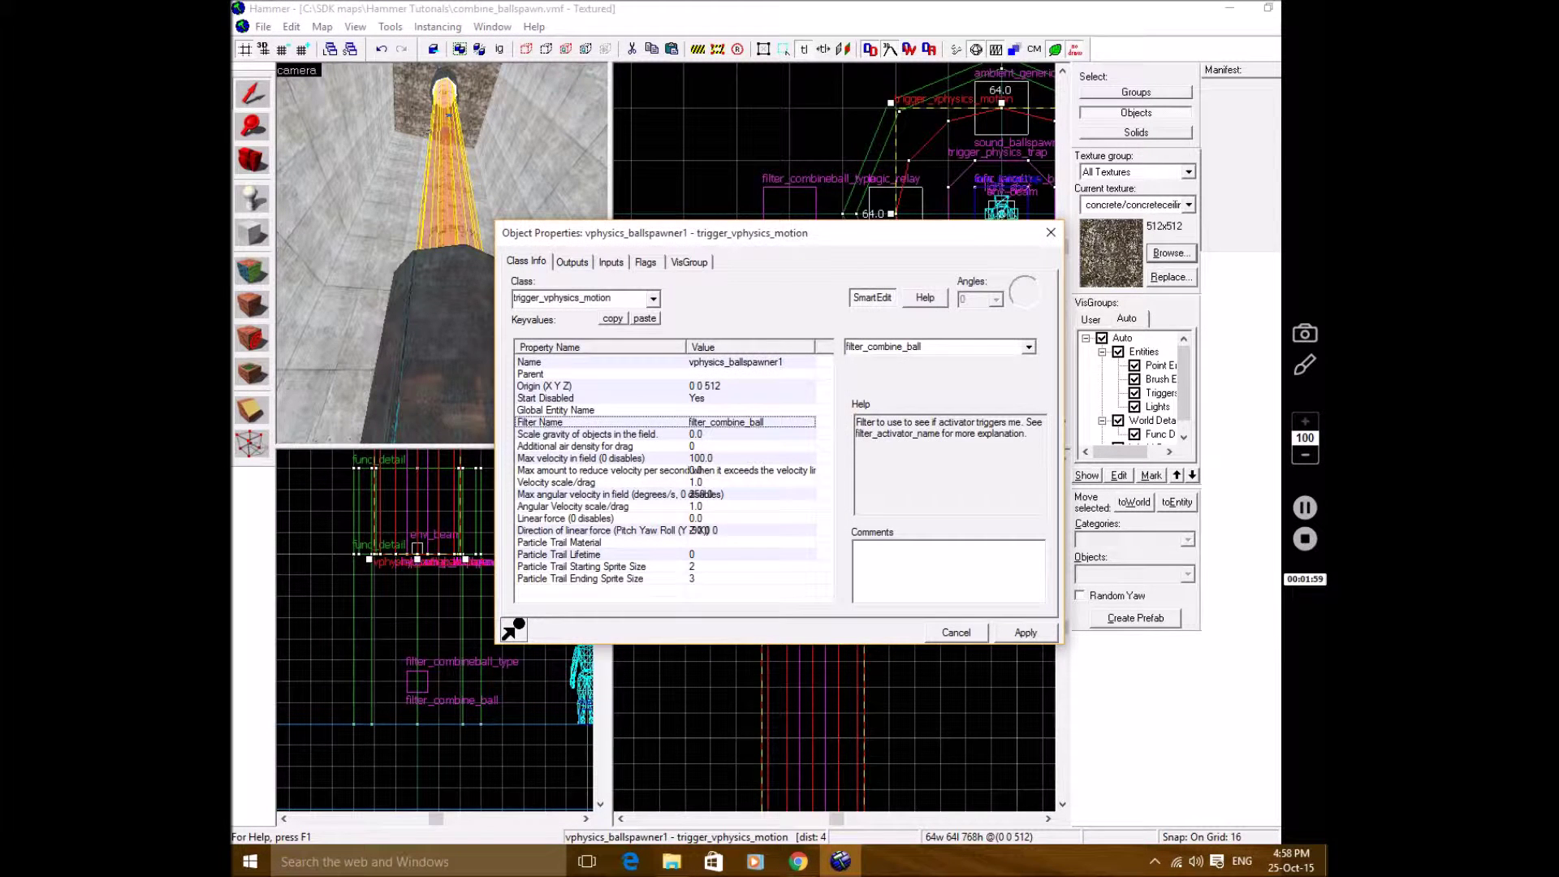
Recheck the filter entity's name, then return to the trigger_vphysics_motion properties and examine the beam up close.
key(z)
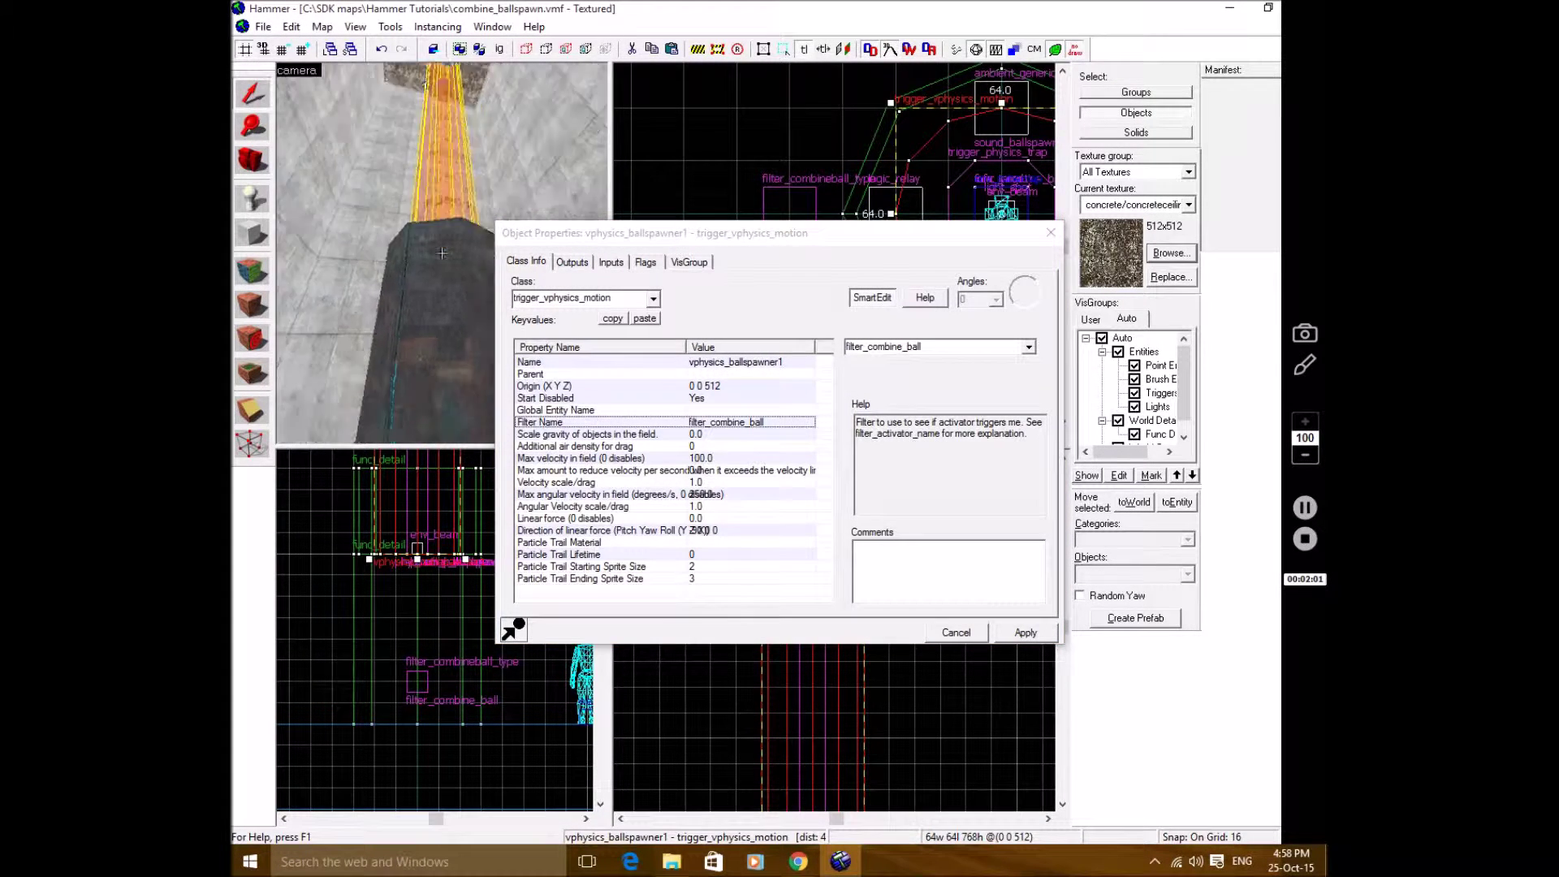
click(438, 316)
click(452, 284)
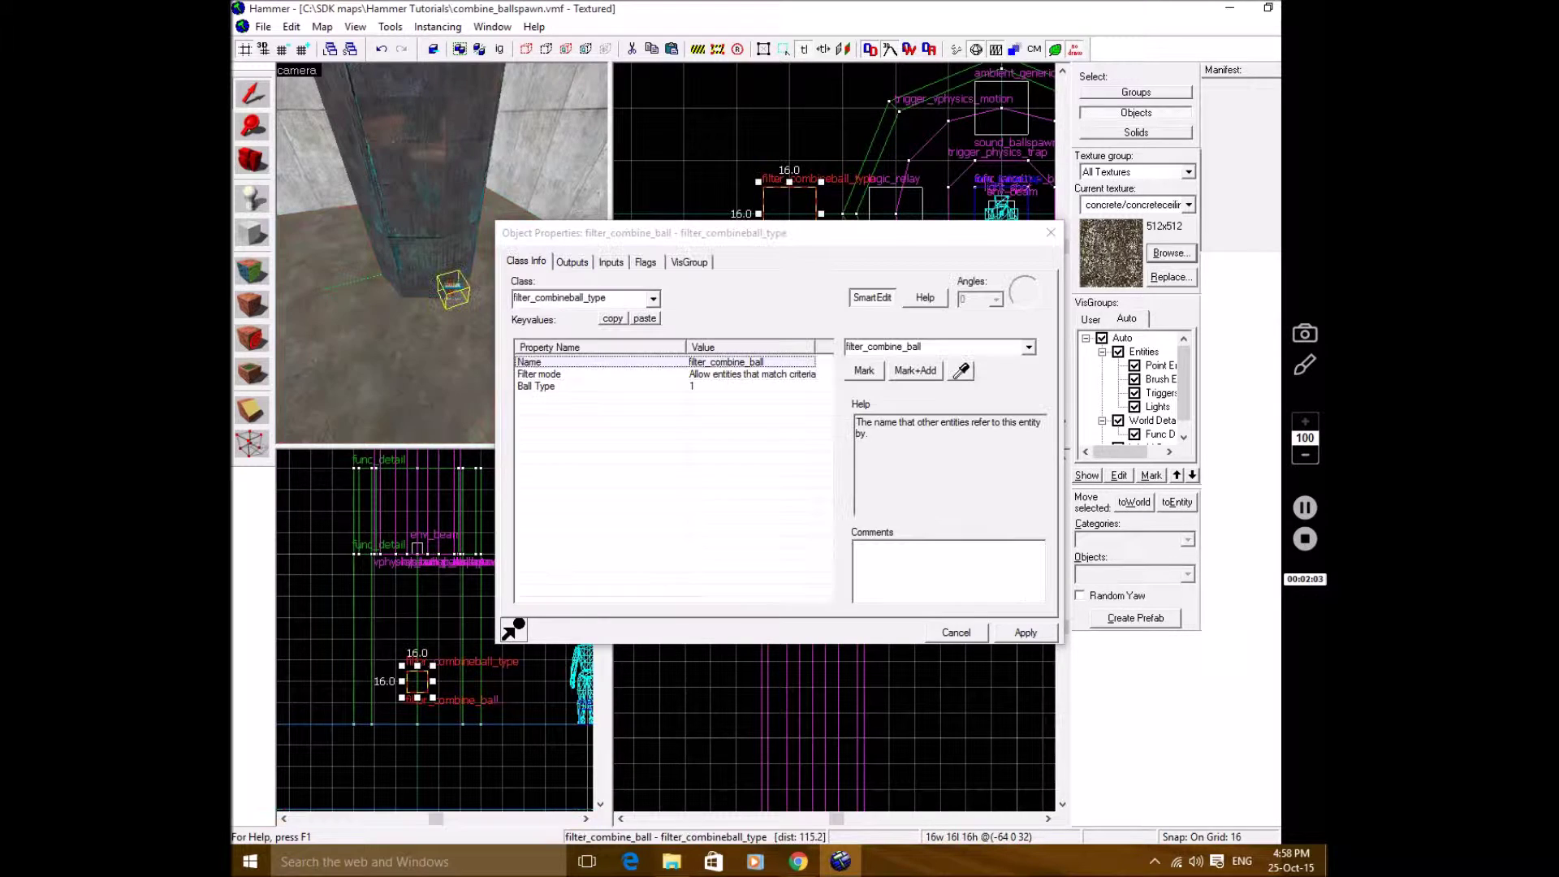
click(443, 244)
key(w)
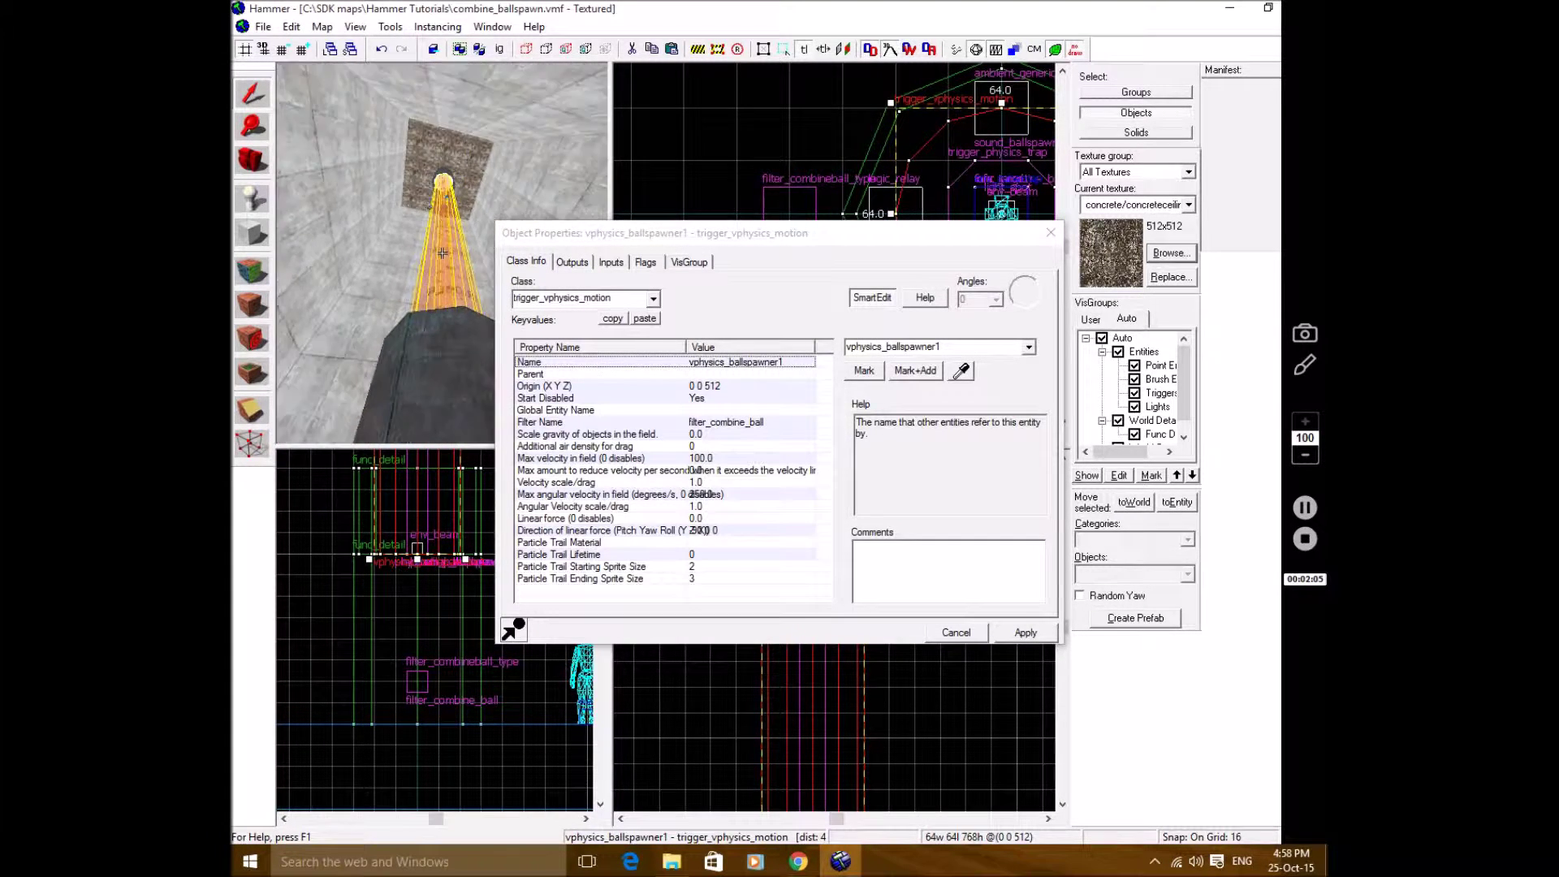
key(w)
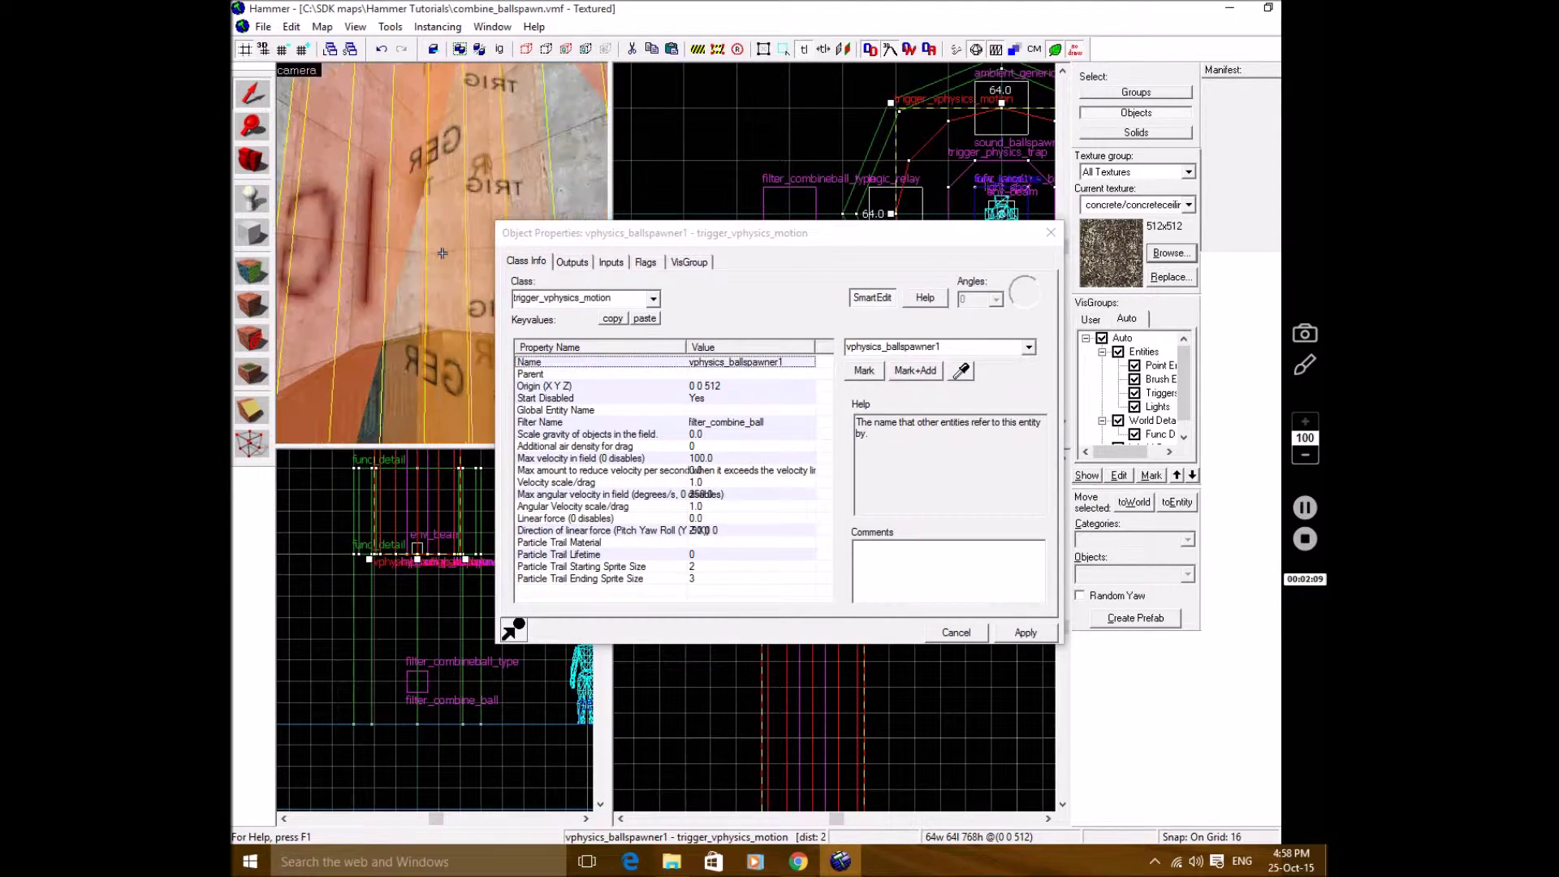
Compare the trigger_physics_trap properties with those of the surrounding trigger_vphysics_motion and examine the nested trigger volumes.
click(442, 253)
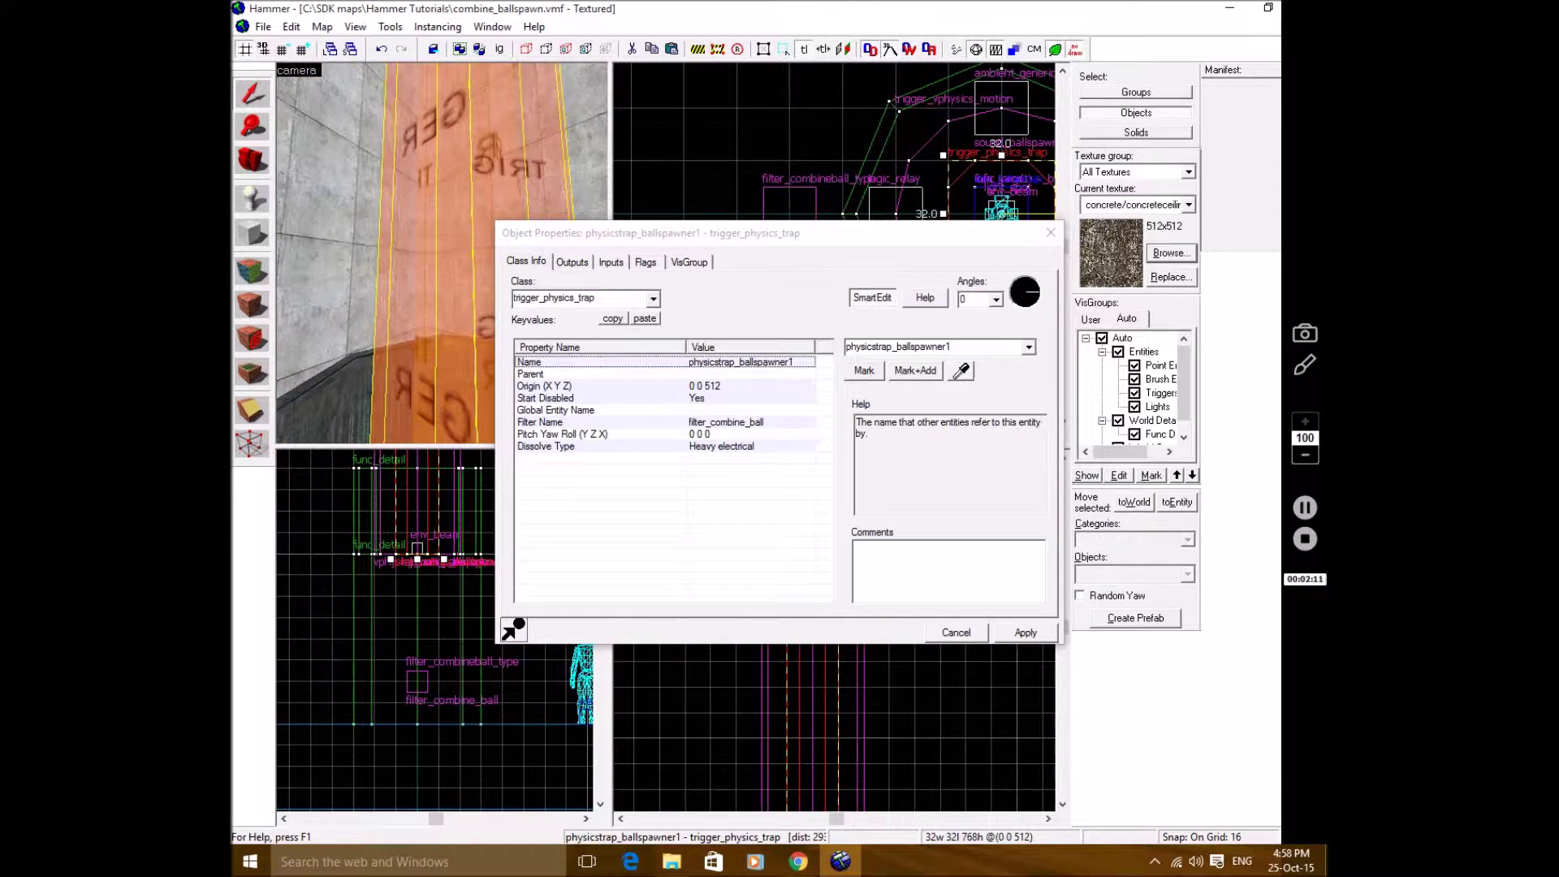
key(s)
key(s)
click(442, 253)
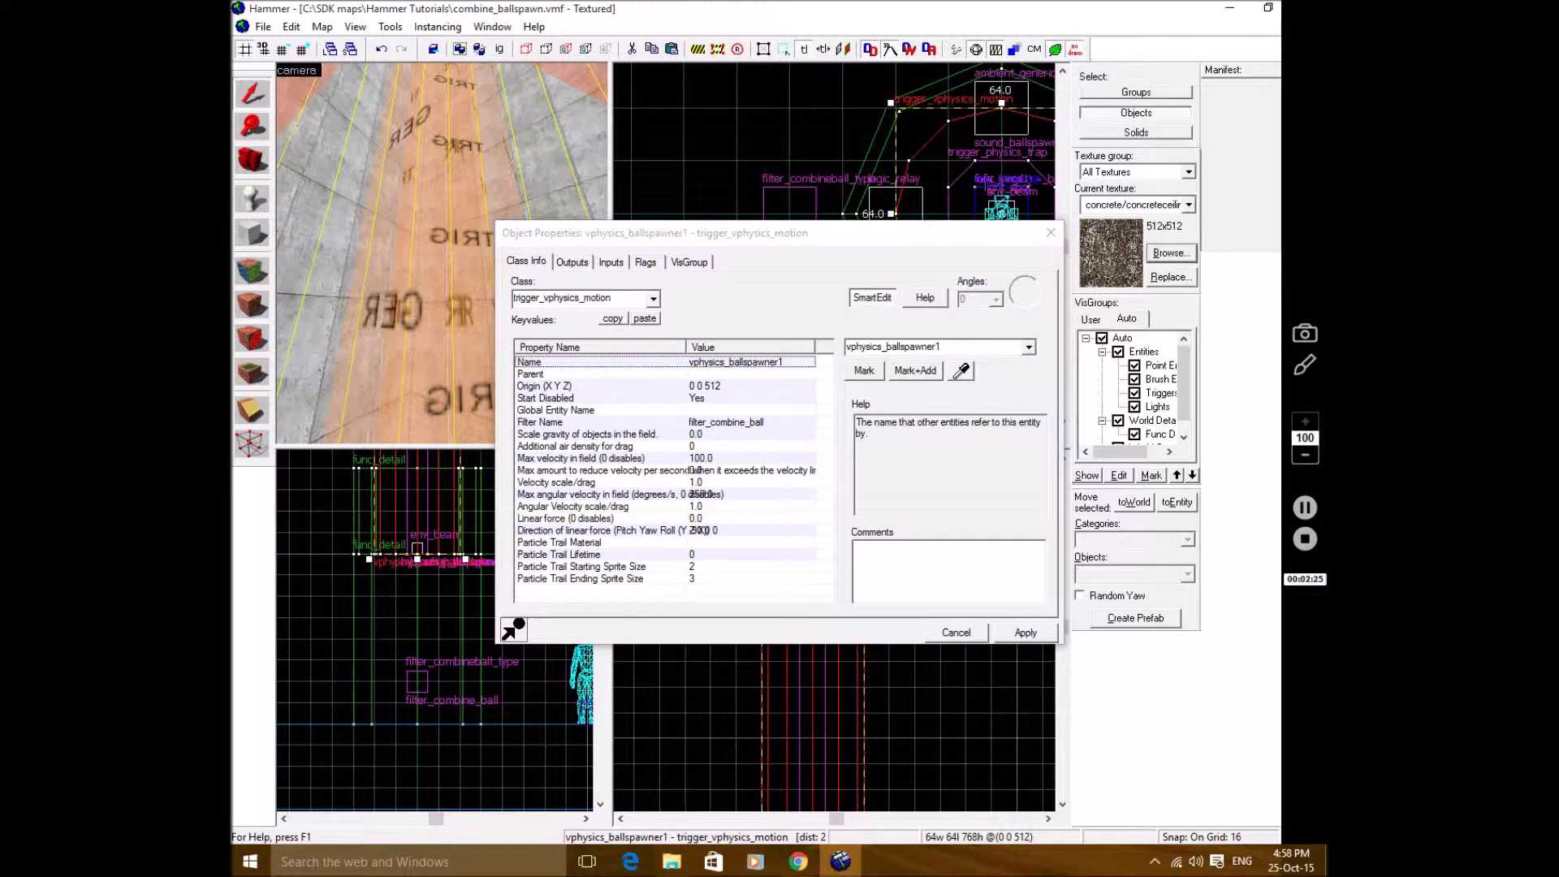
click(443, 254)
key(w)
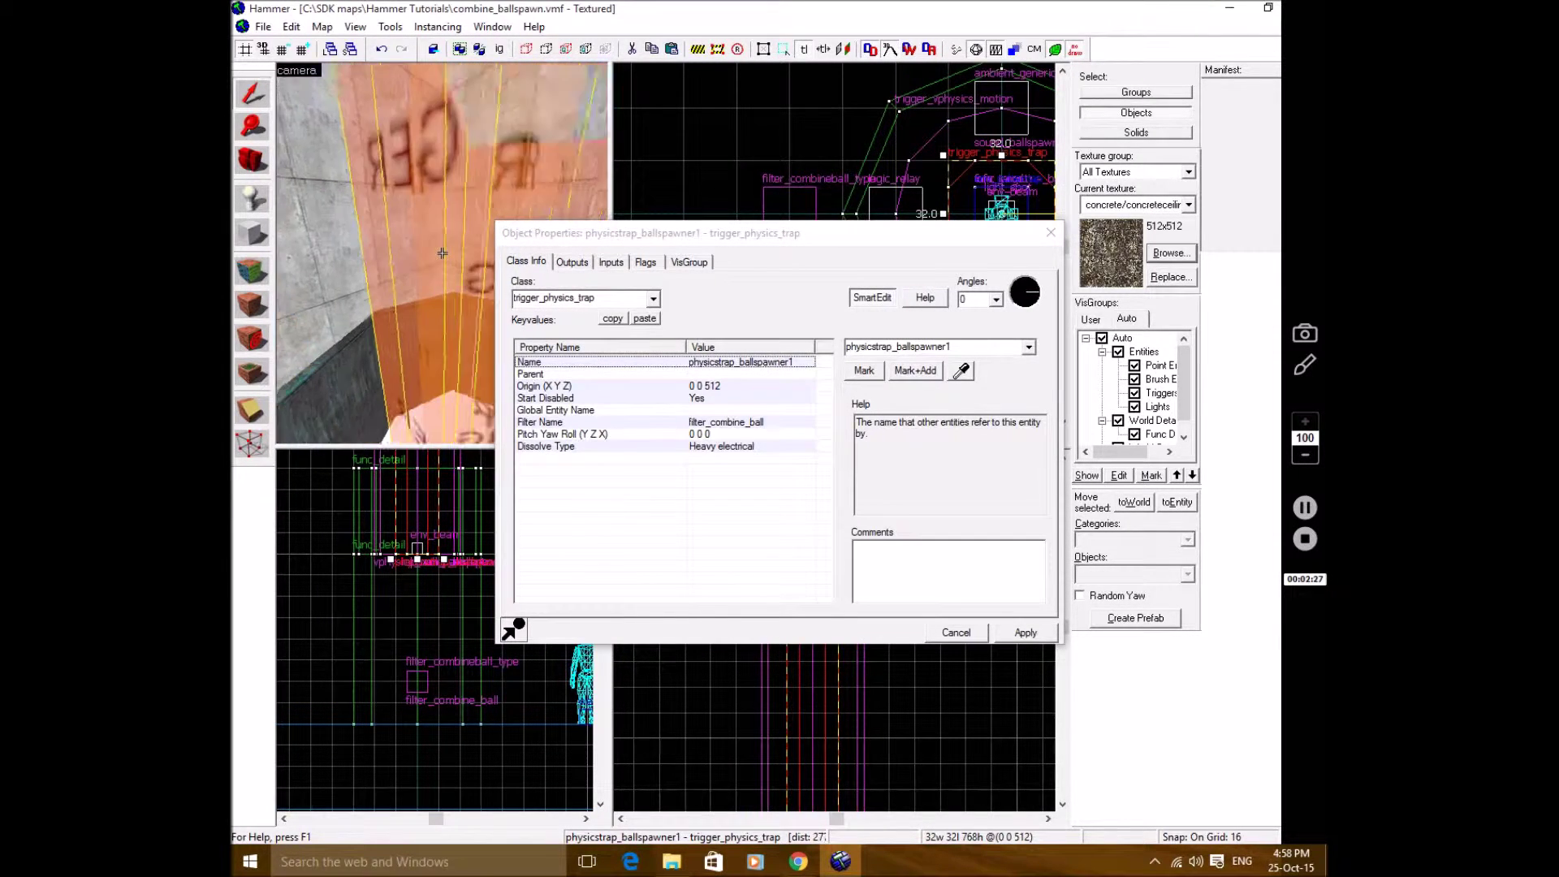
key(z)
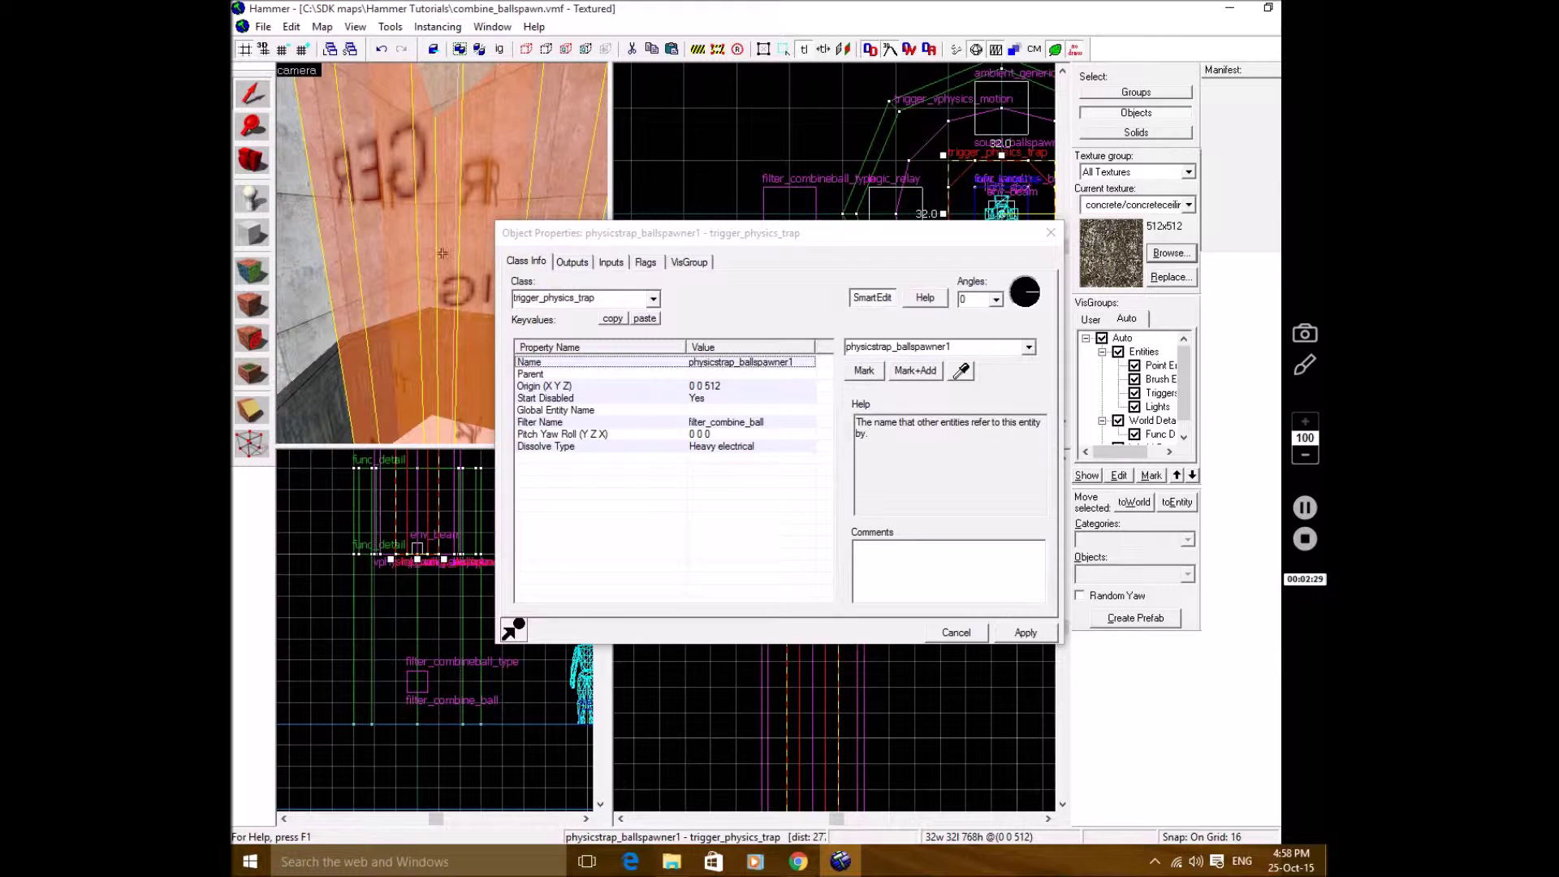
key(w)
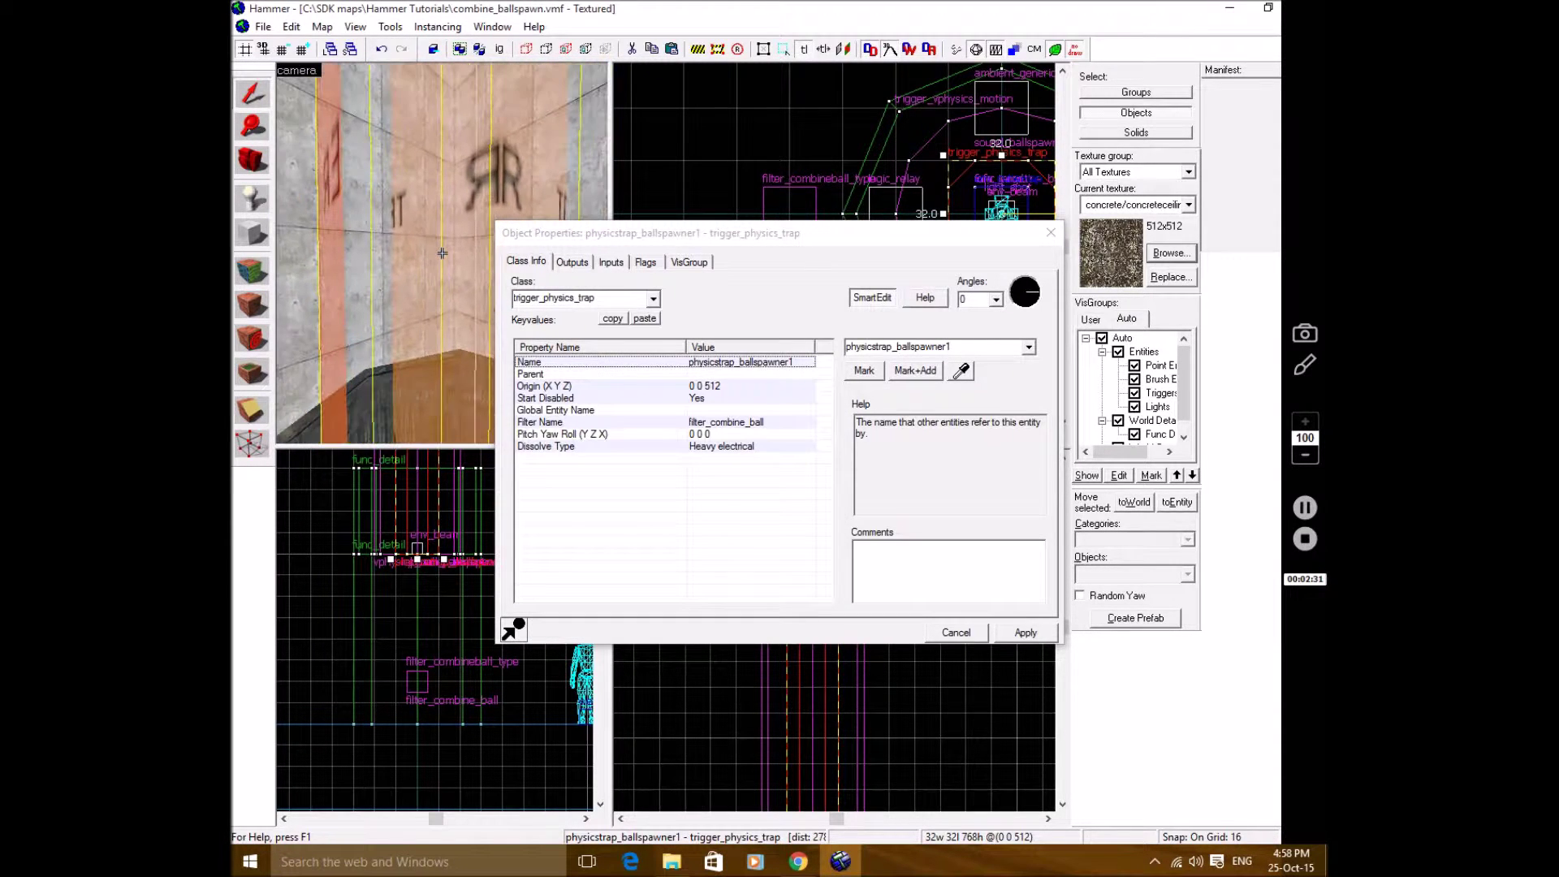
drag(442, 253, 442, 253)
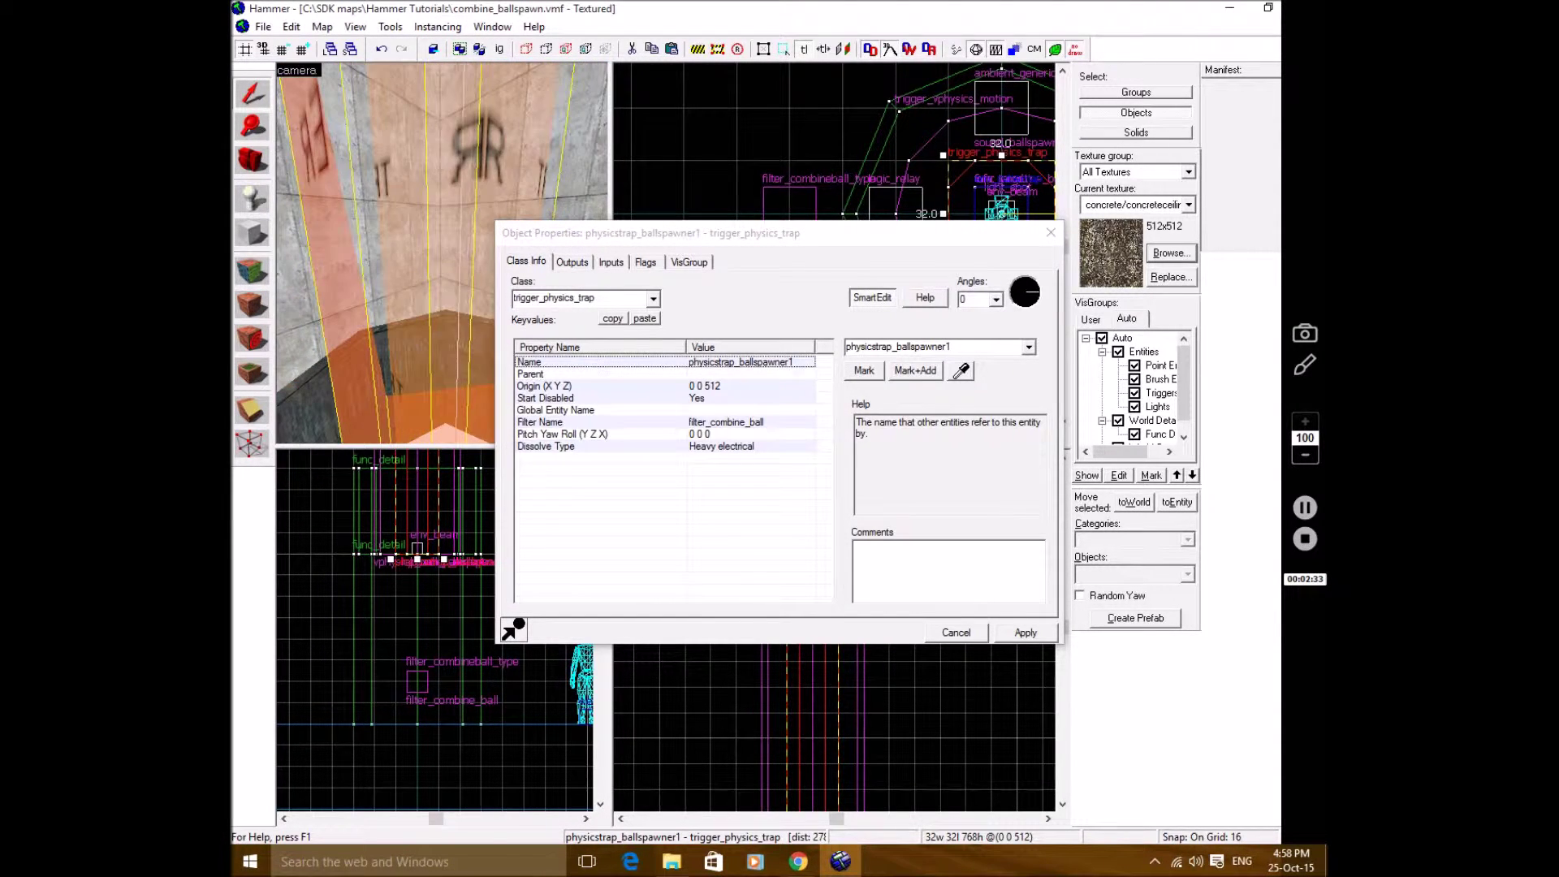
Review the properties of the innermost func_combine_ball_spawner brush, then close them.
click(442, 254)
key(w)
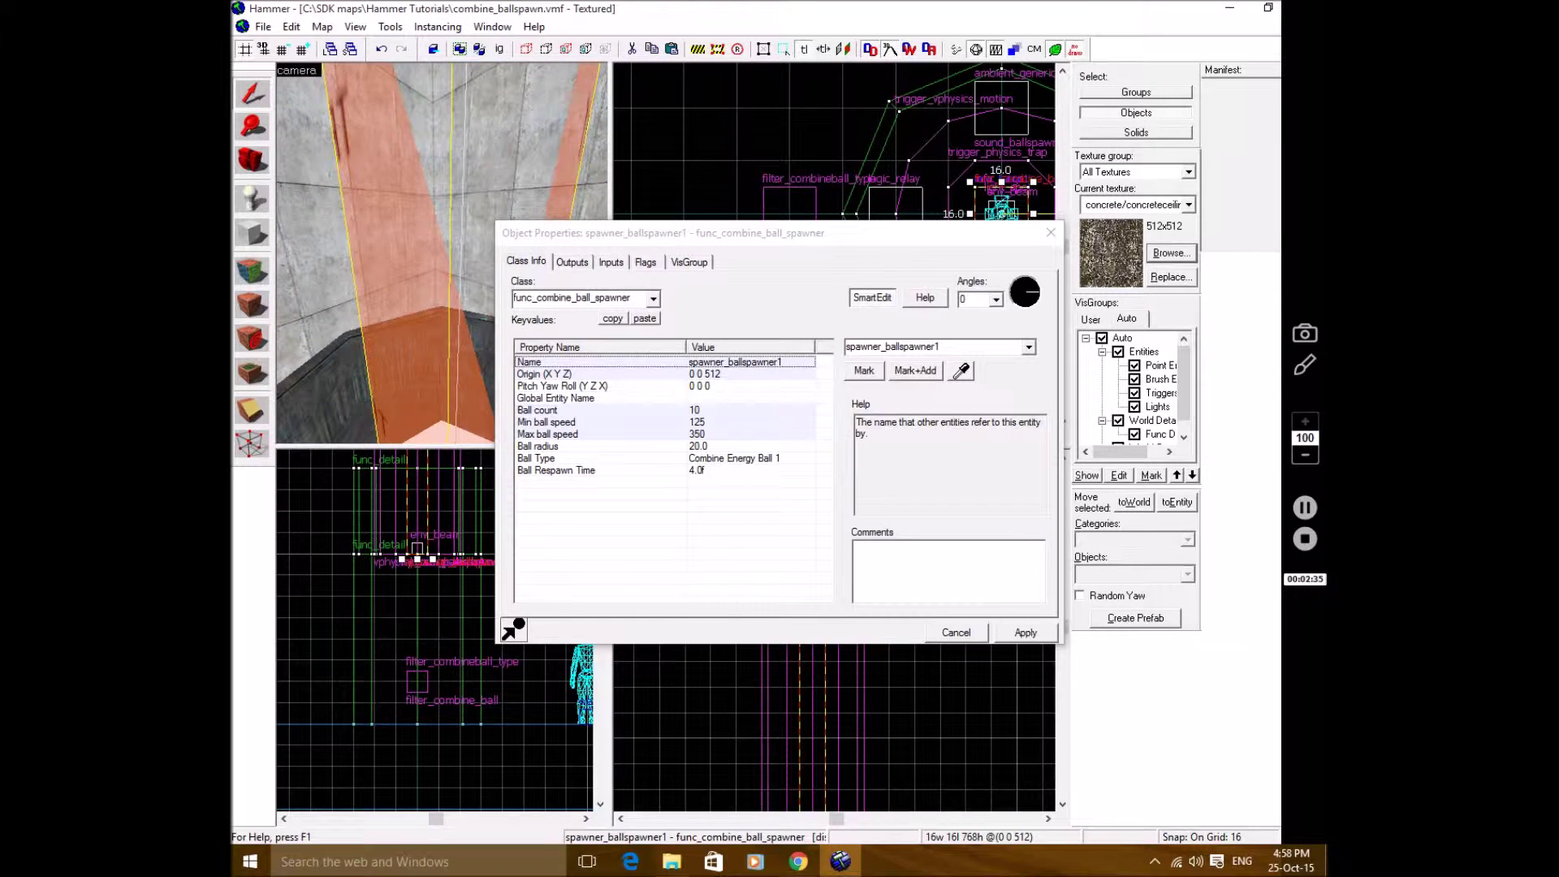
drag(442, 253, 441, 253)
click(1051, 233)
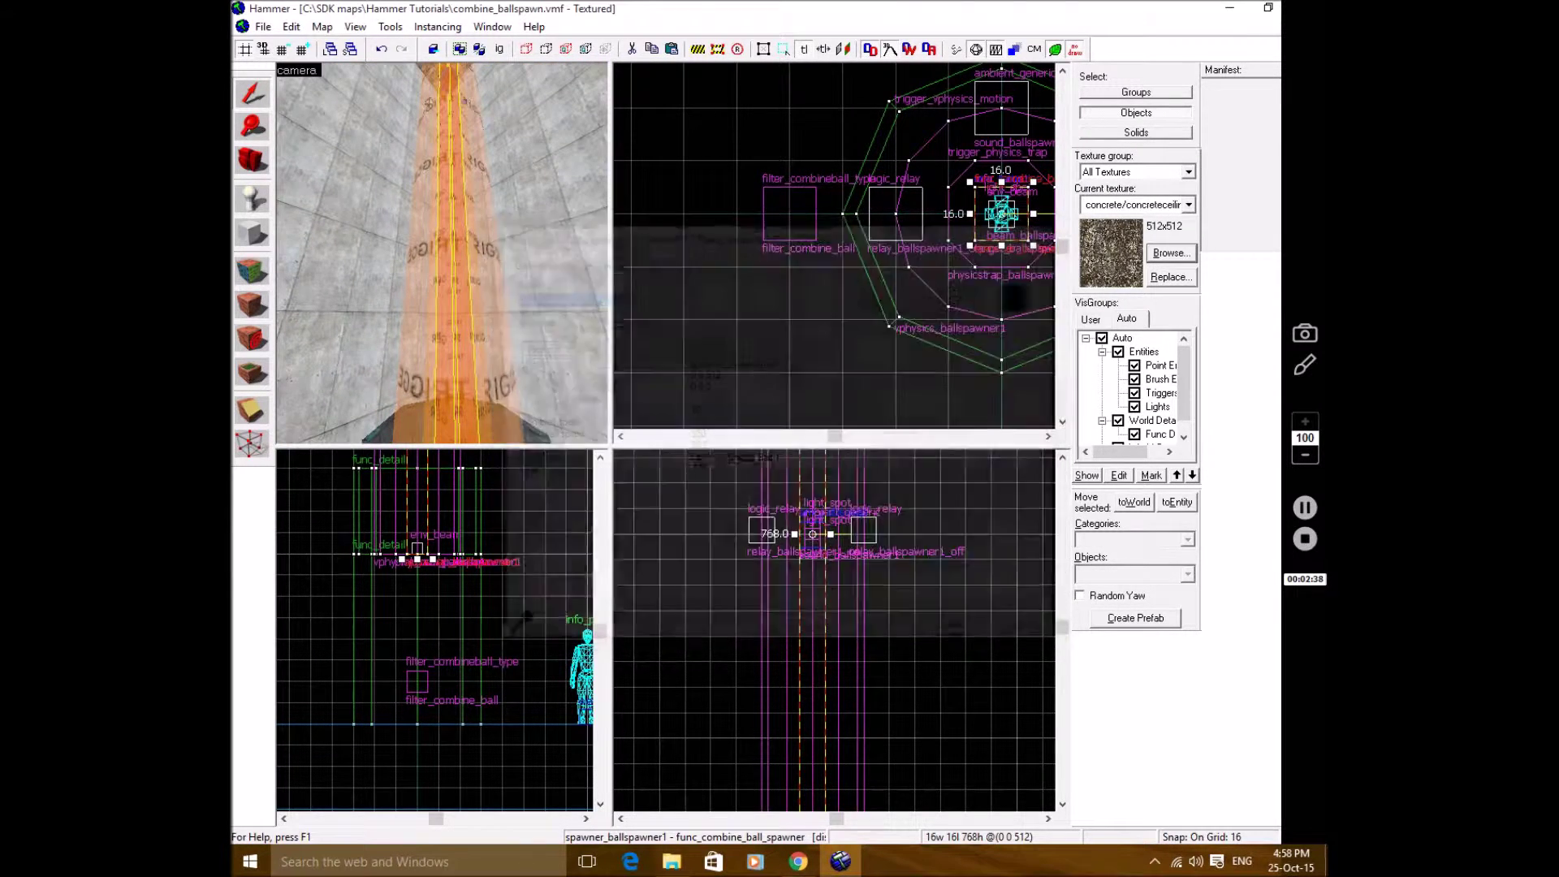
Set the Ball Type of the filter_combine_ball entity to "Not Thrown (in combine ball field, etc)".
key(z)
key(w)
click(442, 253)
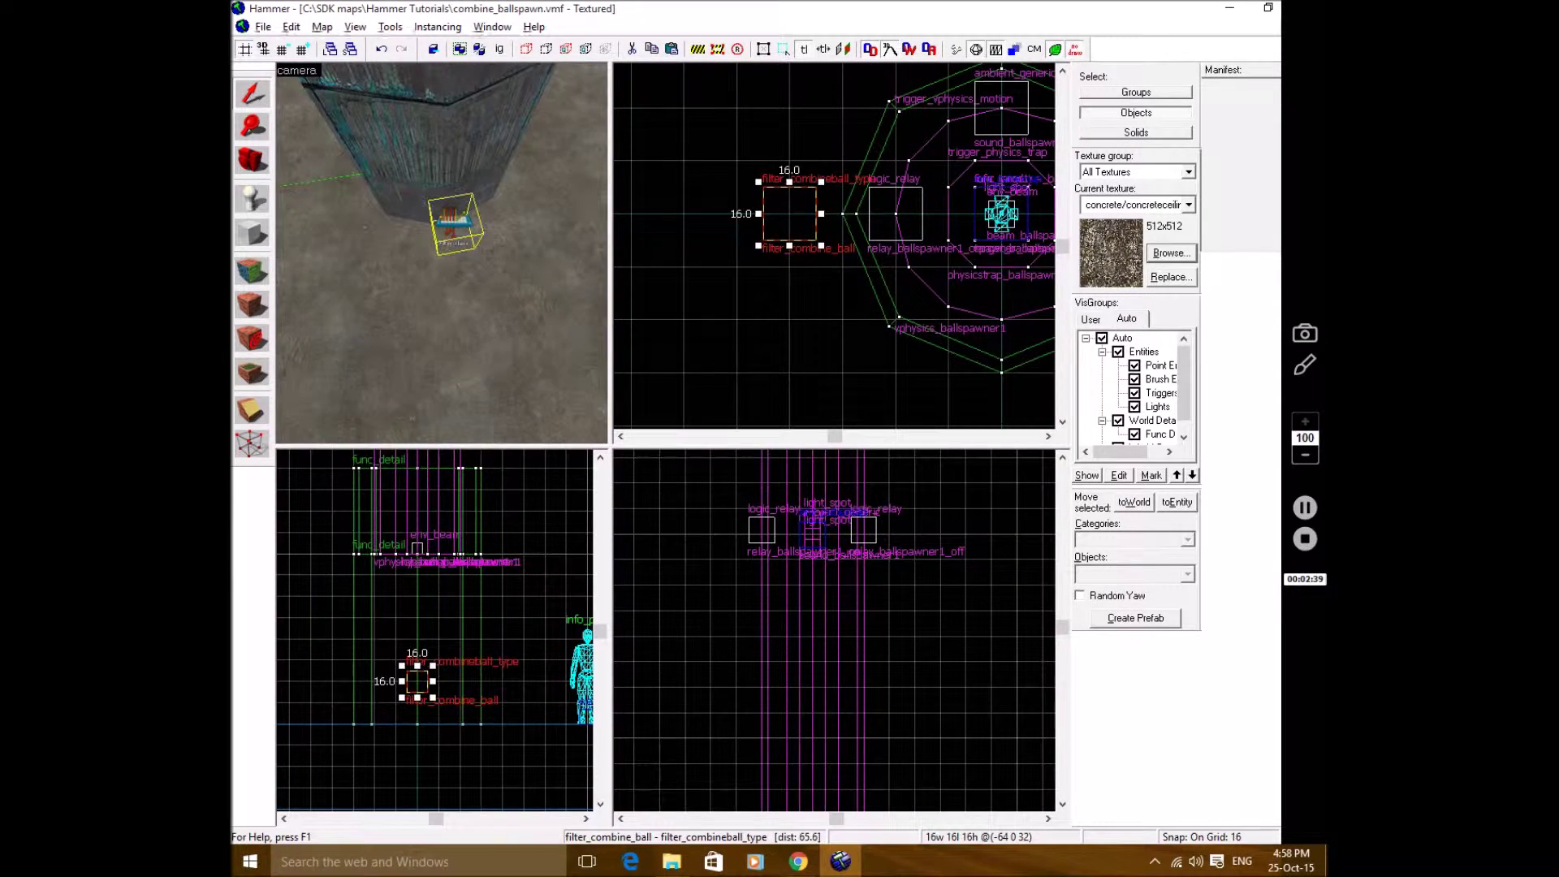
key(alt+Return)
click(536, 386)
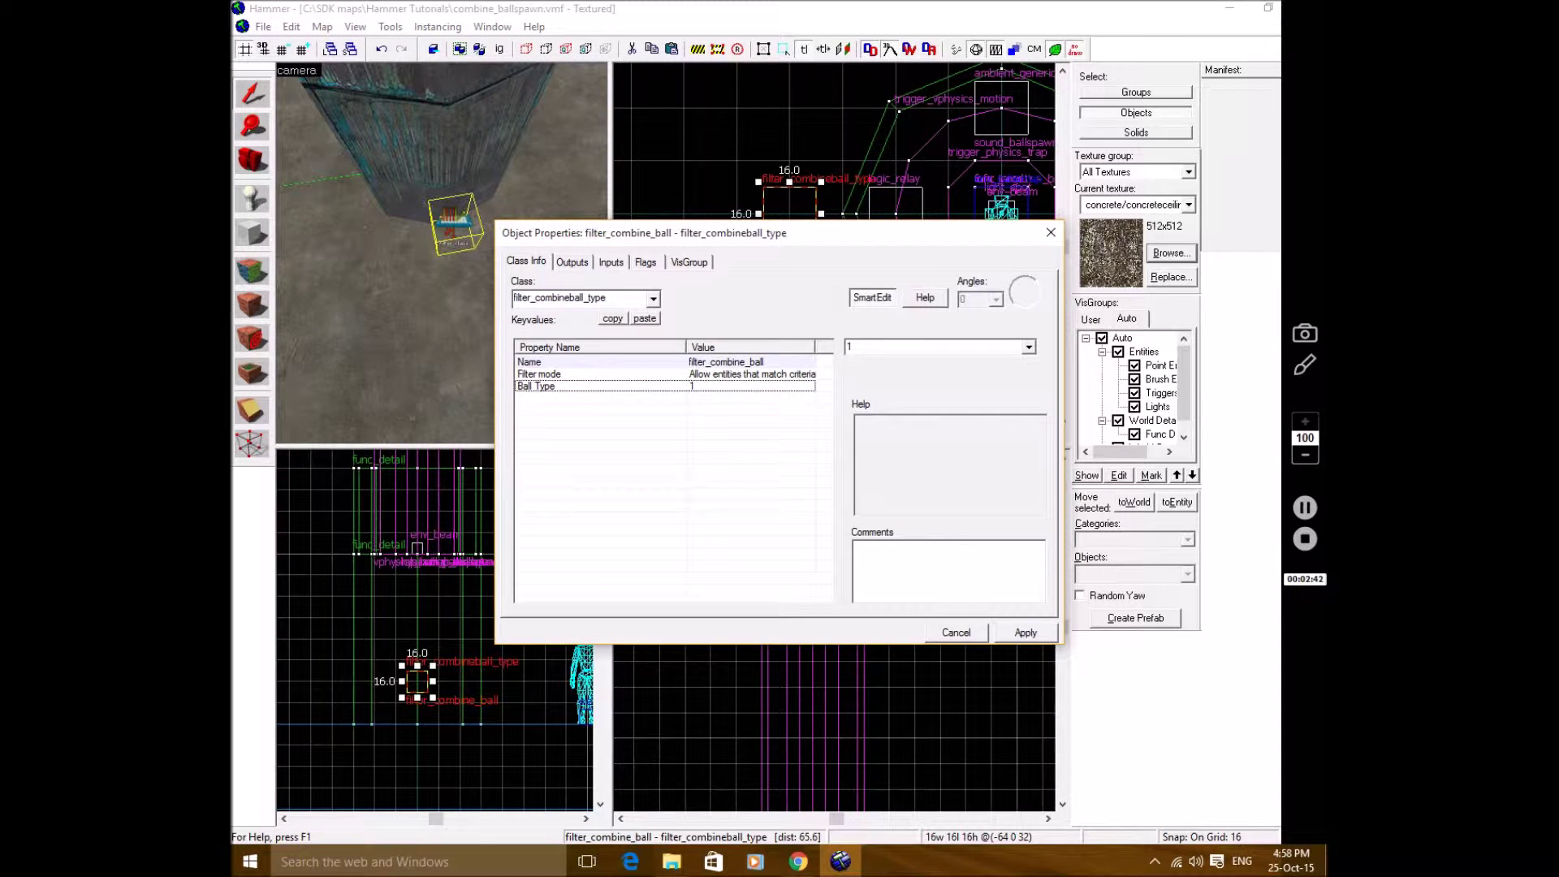
click(1029, 347)
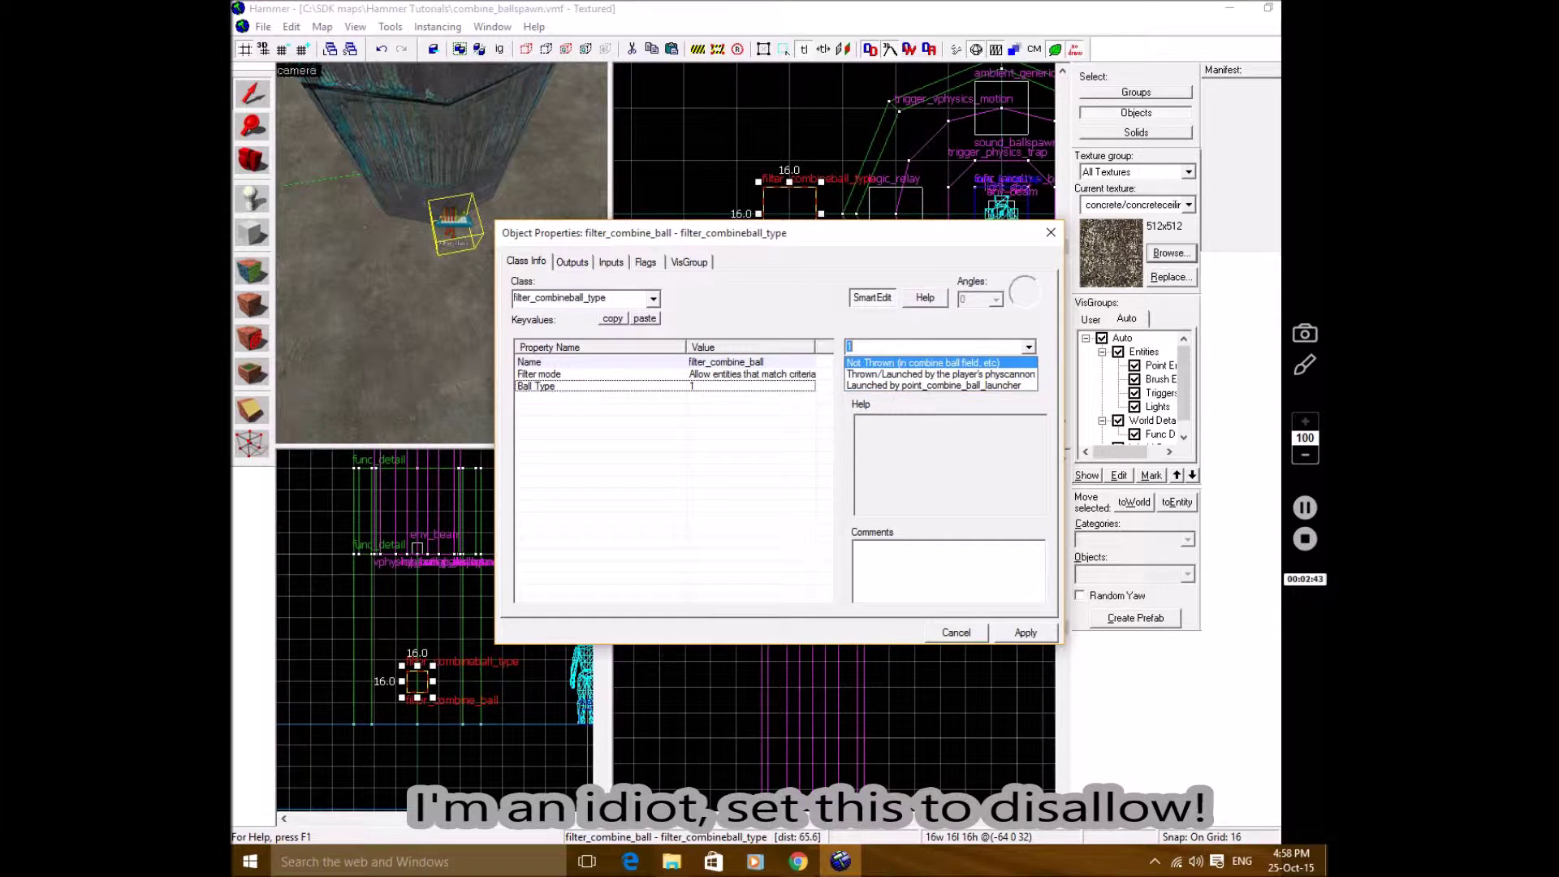
click(923, 362)
click(1025, 632)
click(1050, 233)
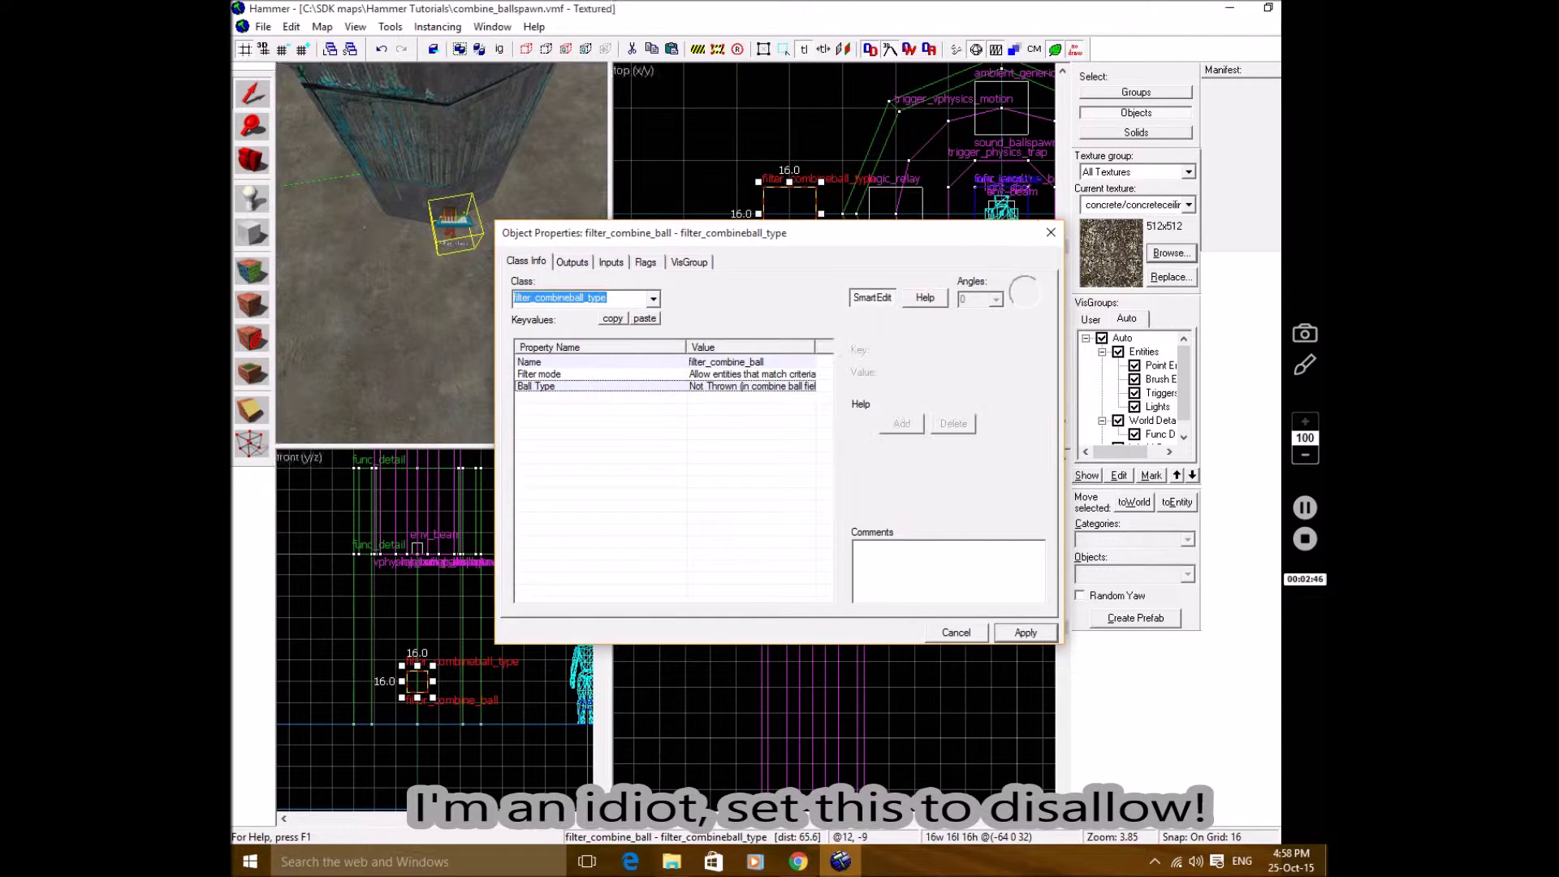
Clear the selection and look over the ball spawner's beam up to the ceiling.
key(Escape)
click(263, 27)
click(285, 104)
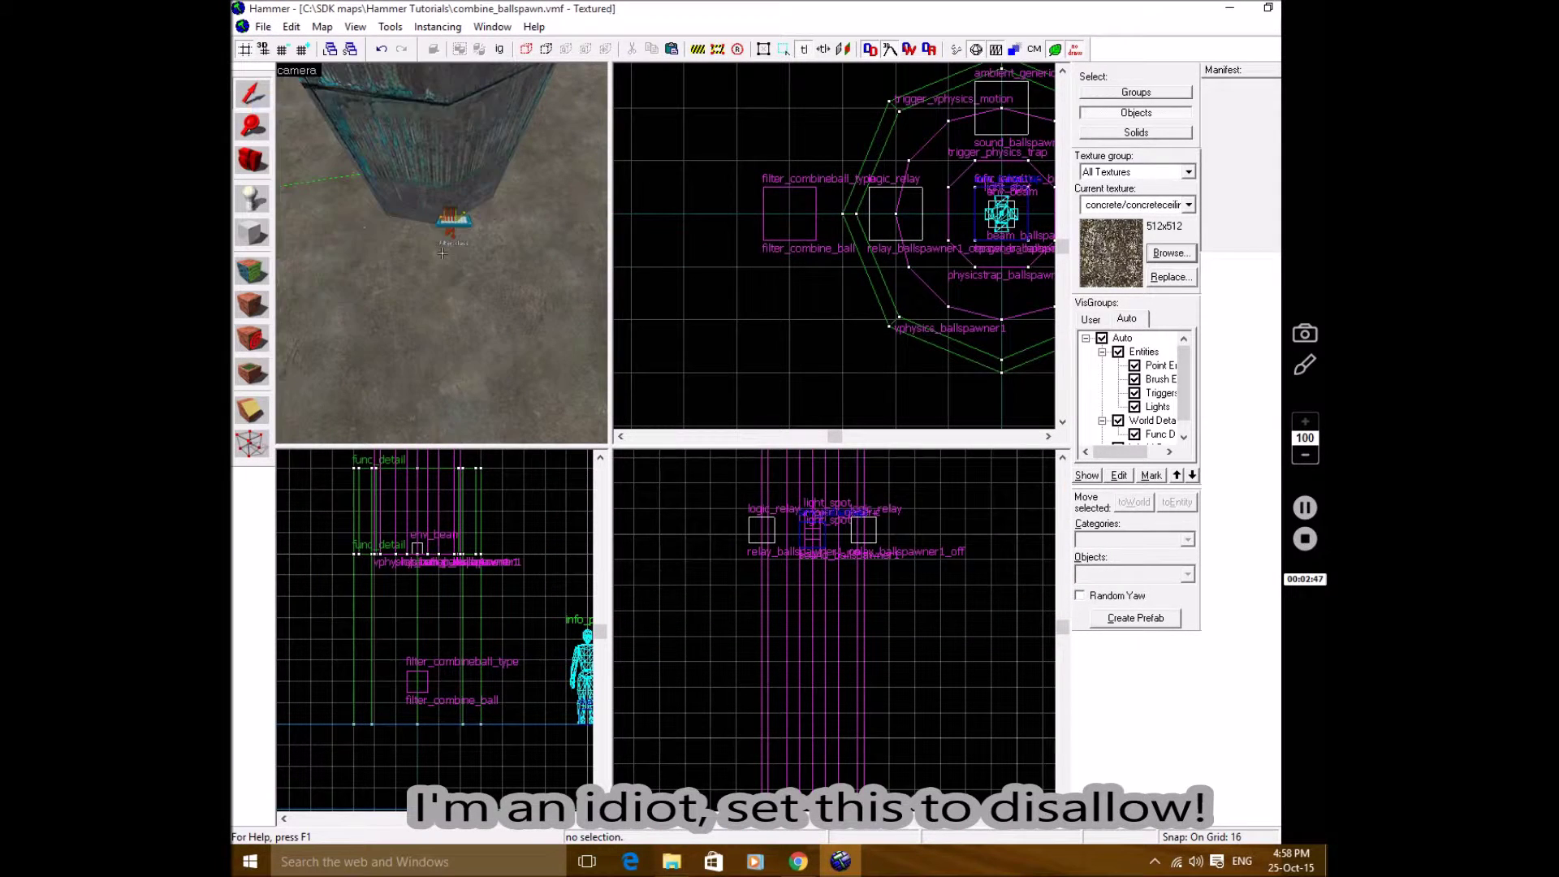
key(z)
key(s)
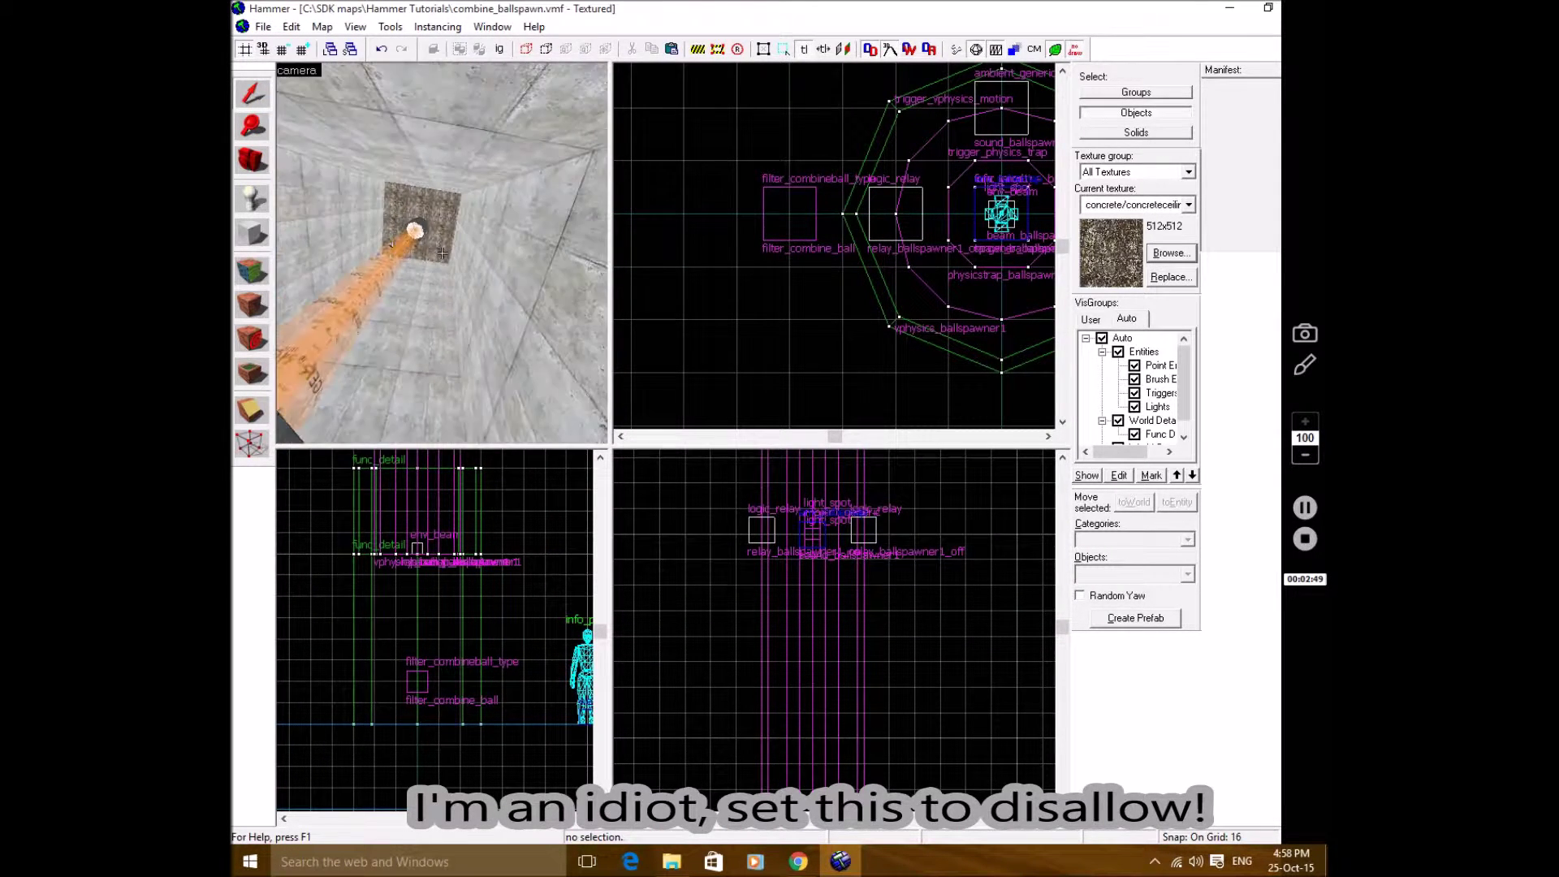
drag(443, 253, 442, 254)
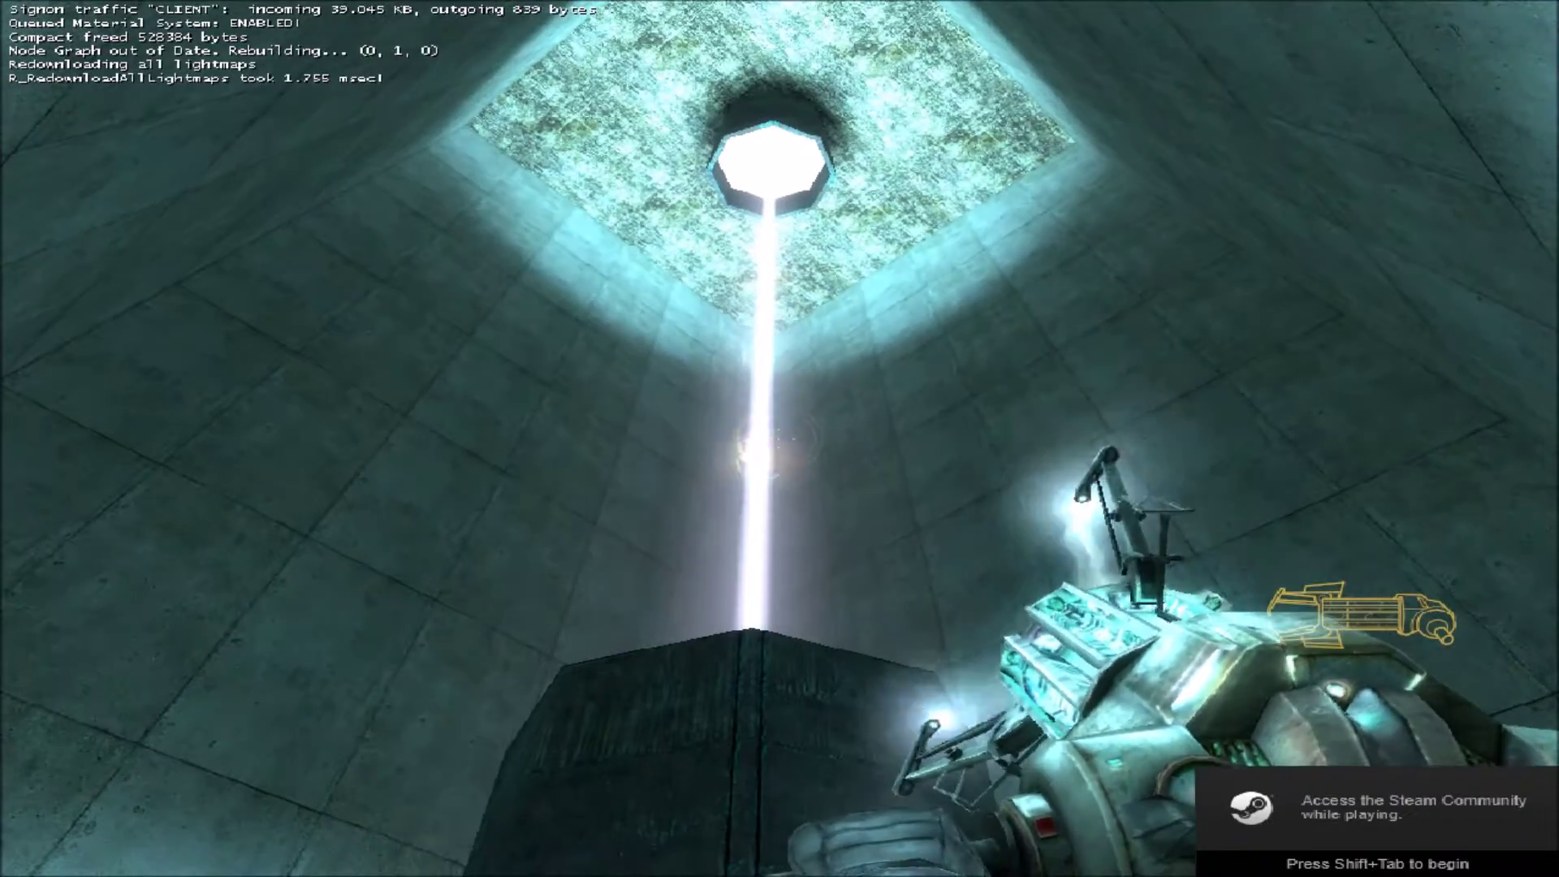
right_click(779, 439)
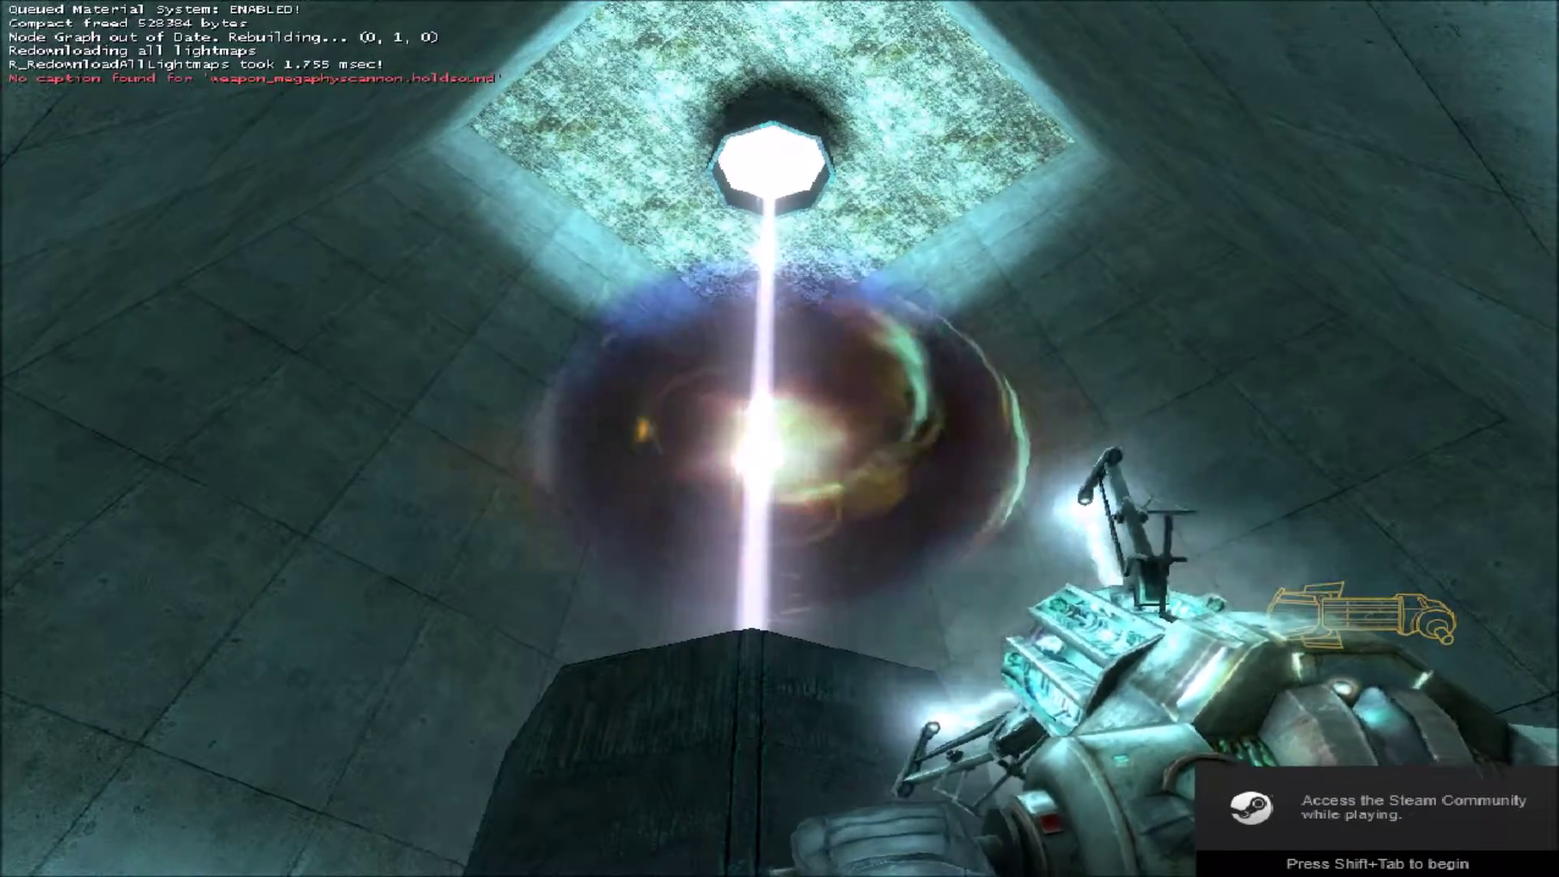
click(778, 439)
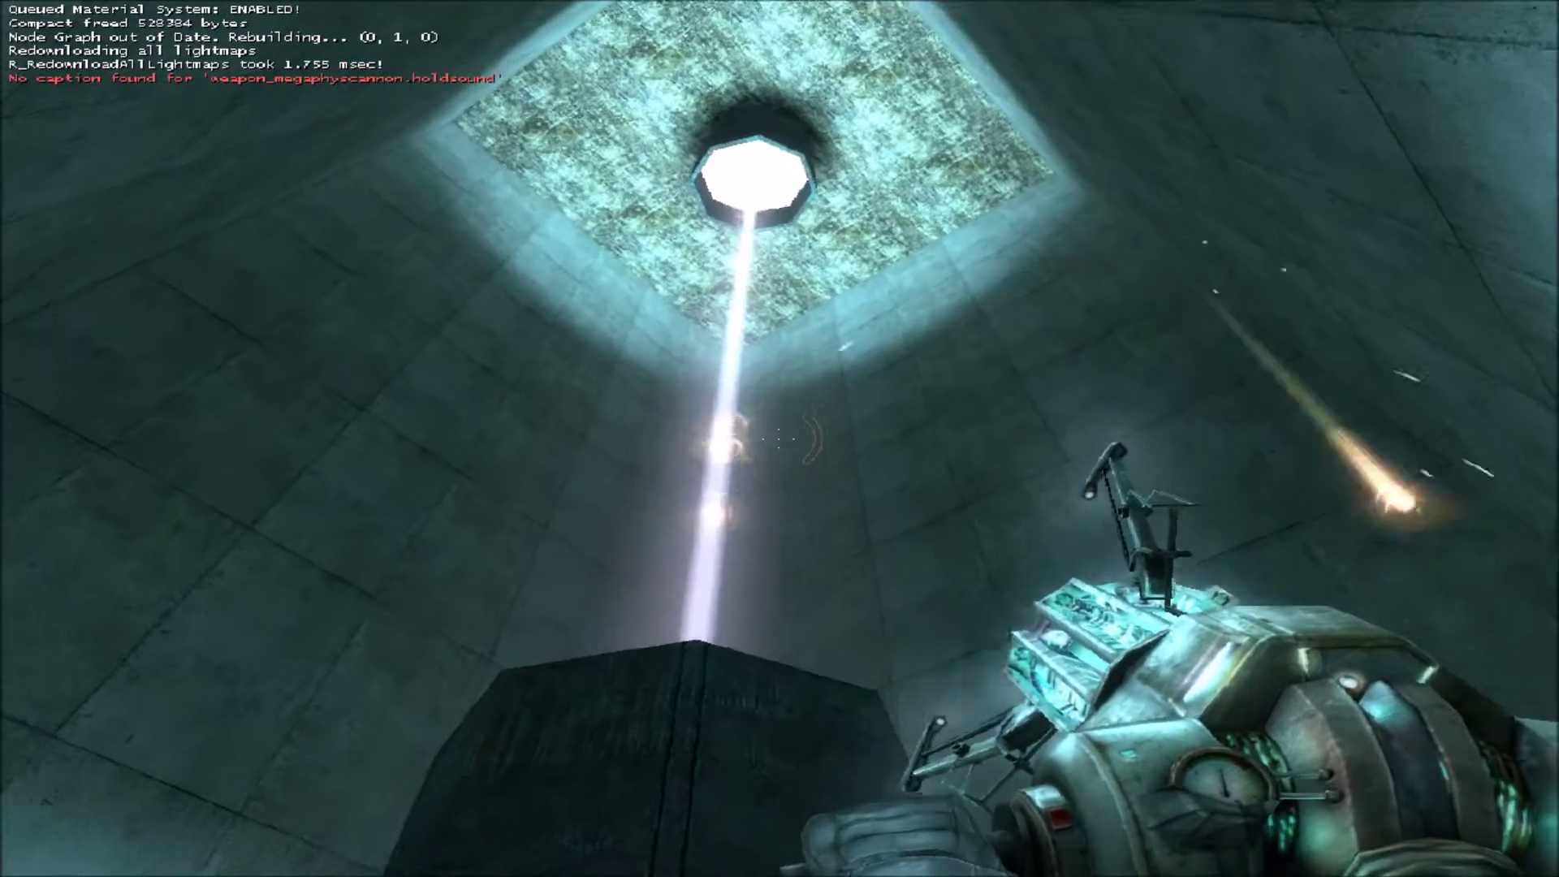
right_click(779, 439)
click(779, 439)
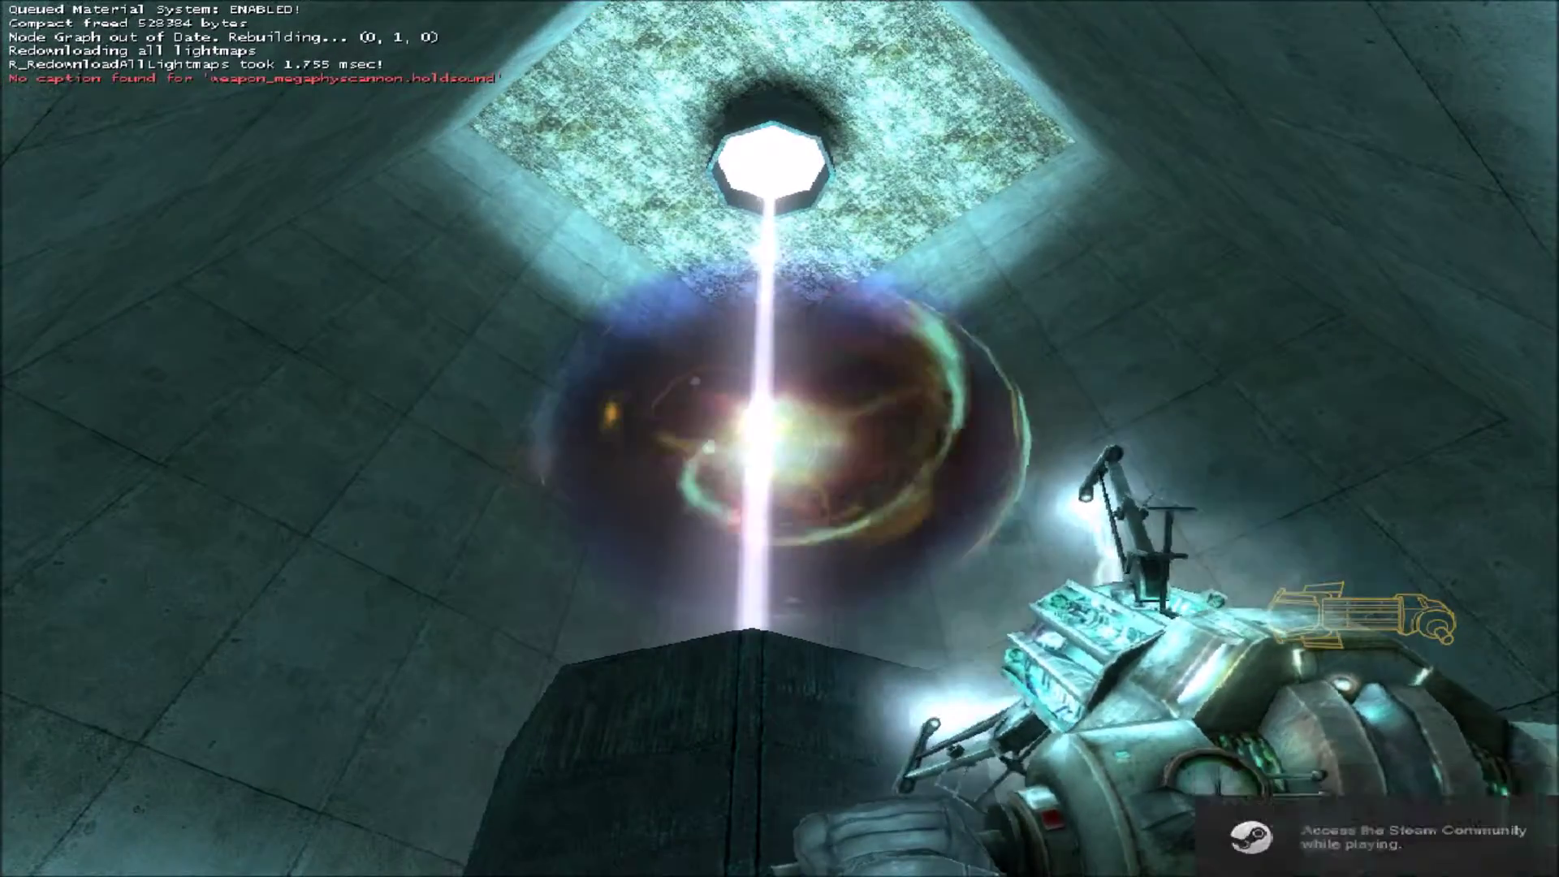
click(779, 438)
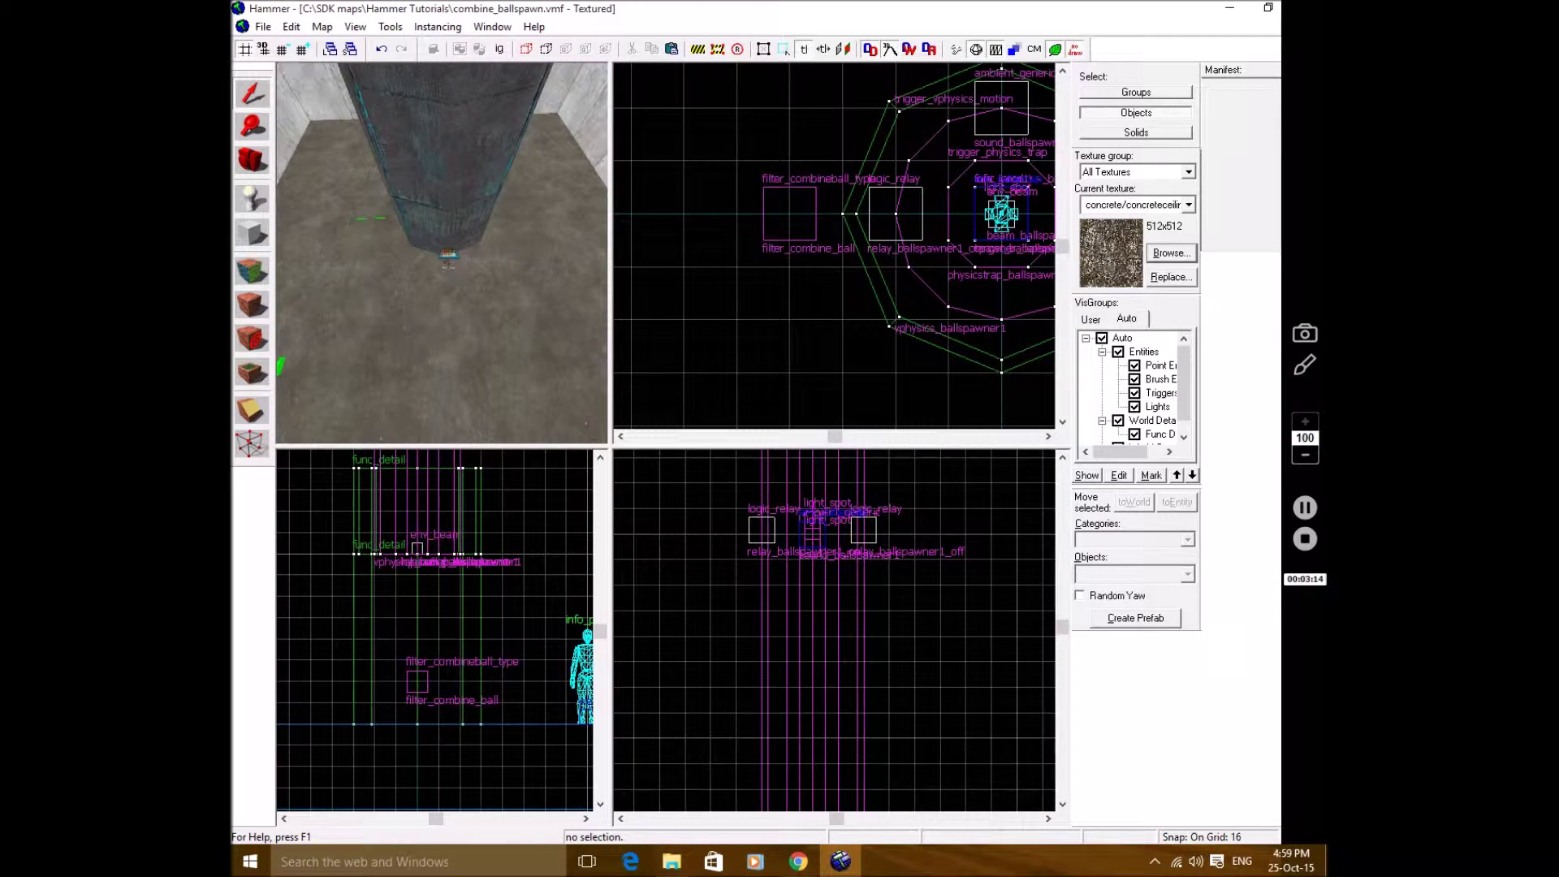
Replace the filter_combineball_type entity with a filter_activator_class entity beside the spawner base, raised above the floor.
click(442, 253)
key(Delete)
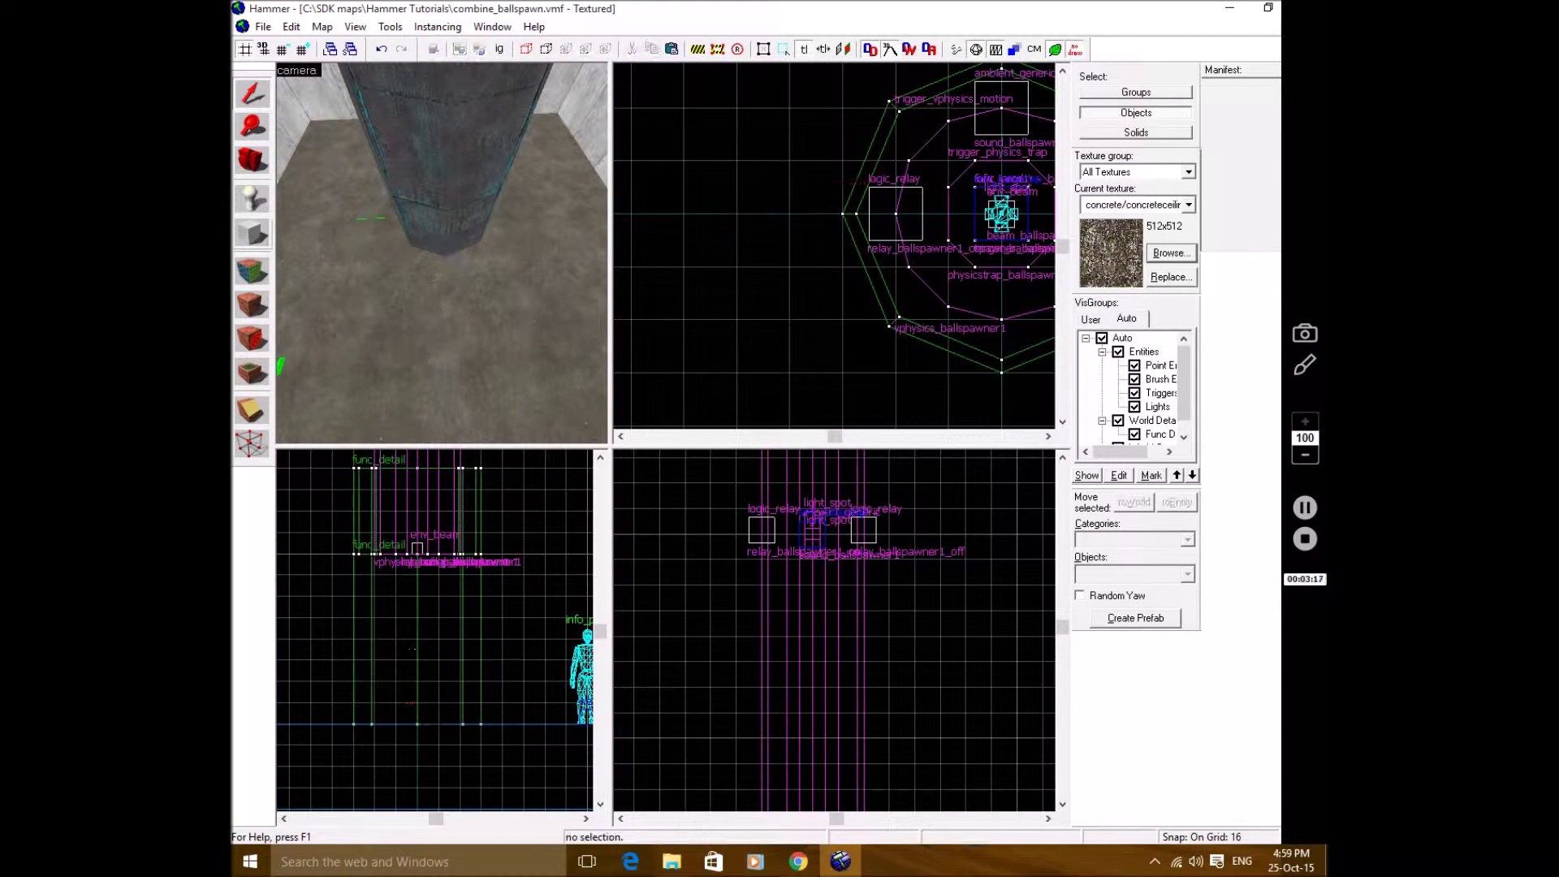
click(252, 199)
click(1187, 573)
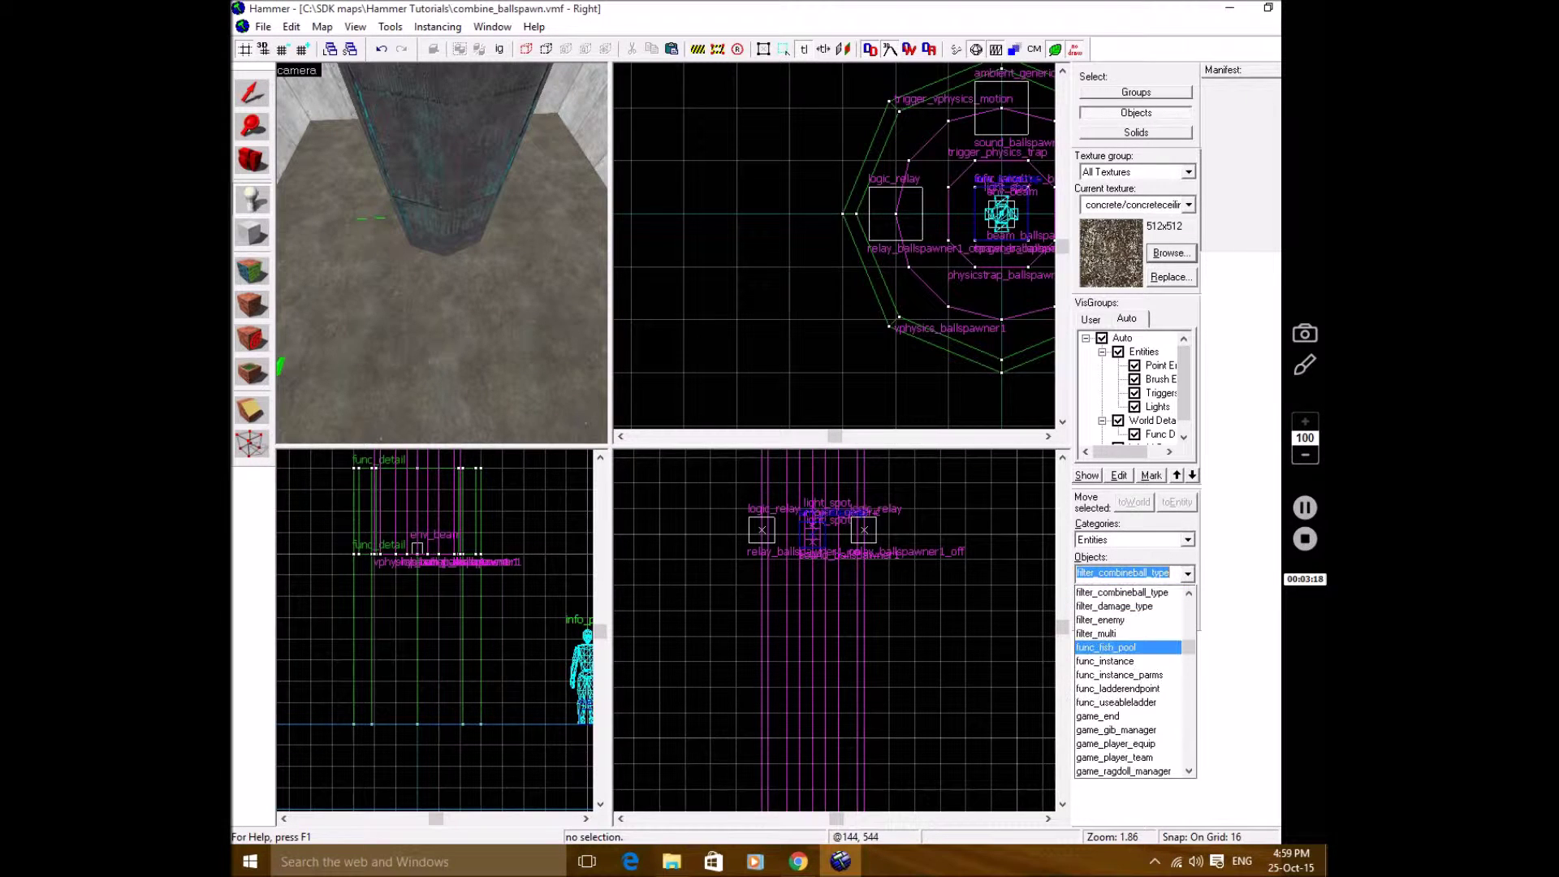
click(1120, 593)
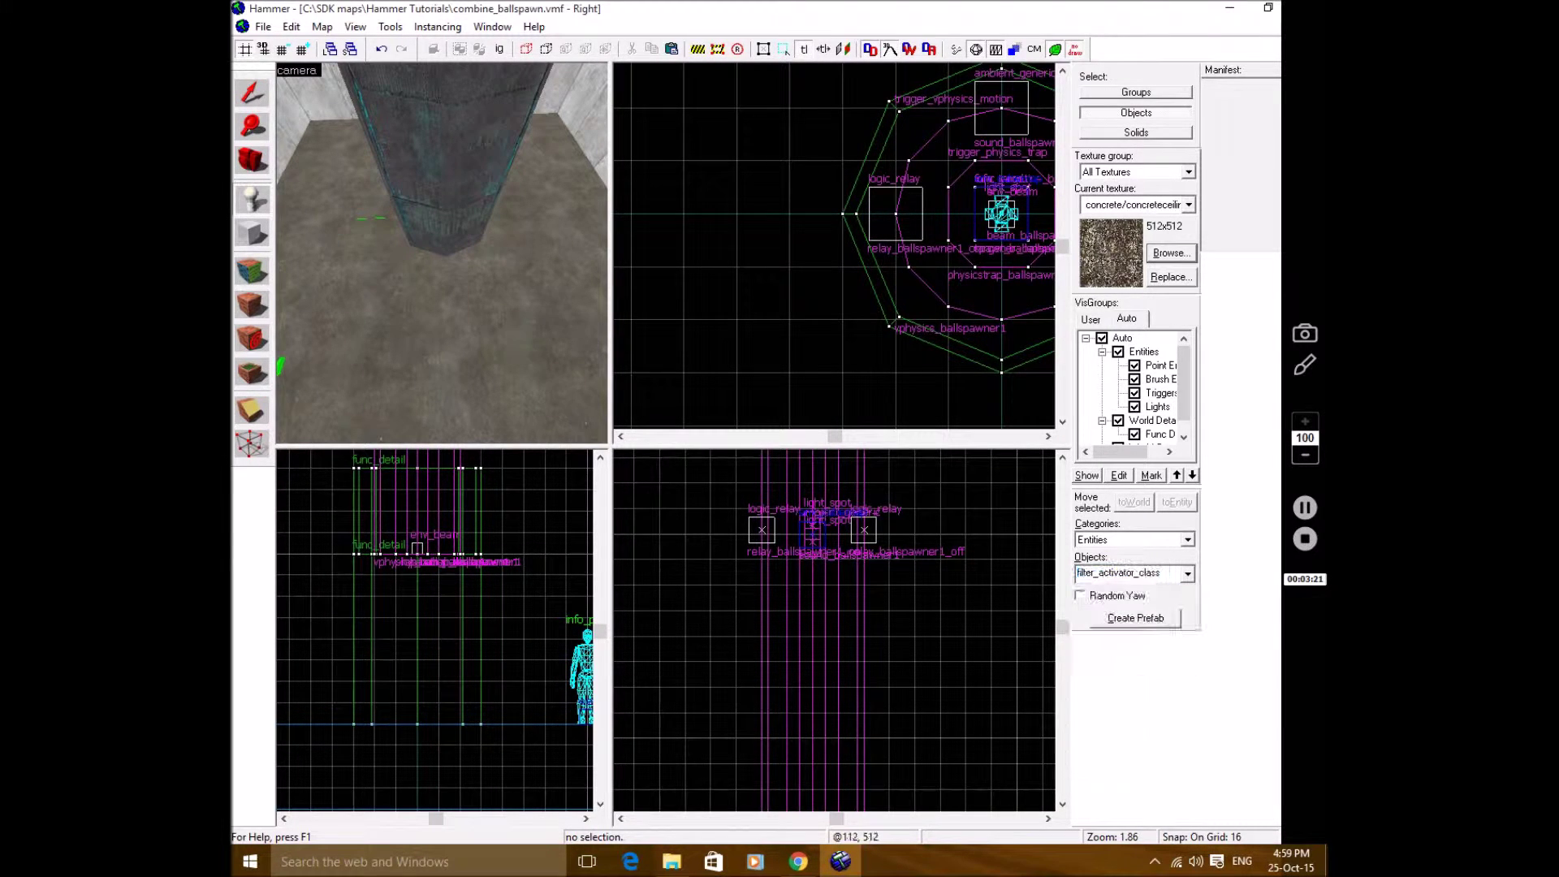
click(446, 281)
key(shift+s)
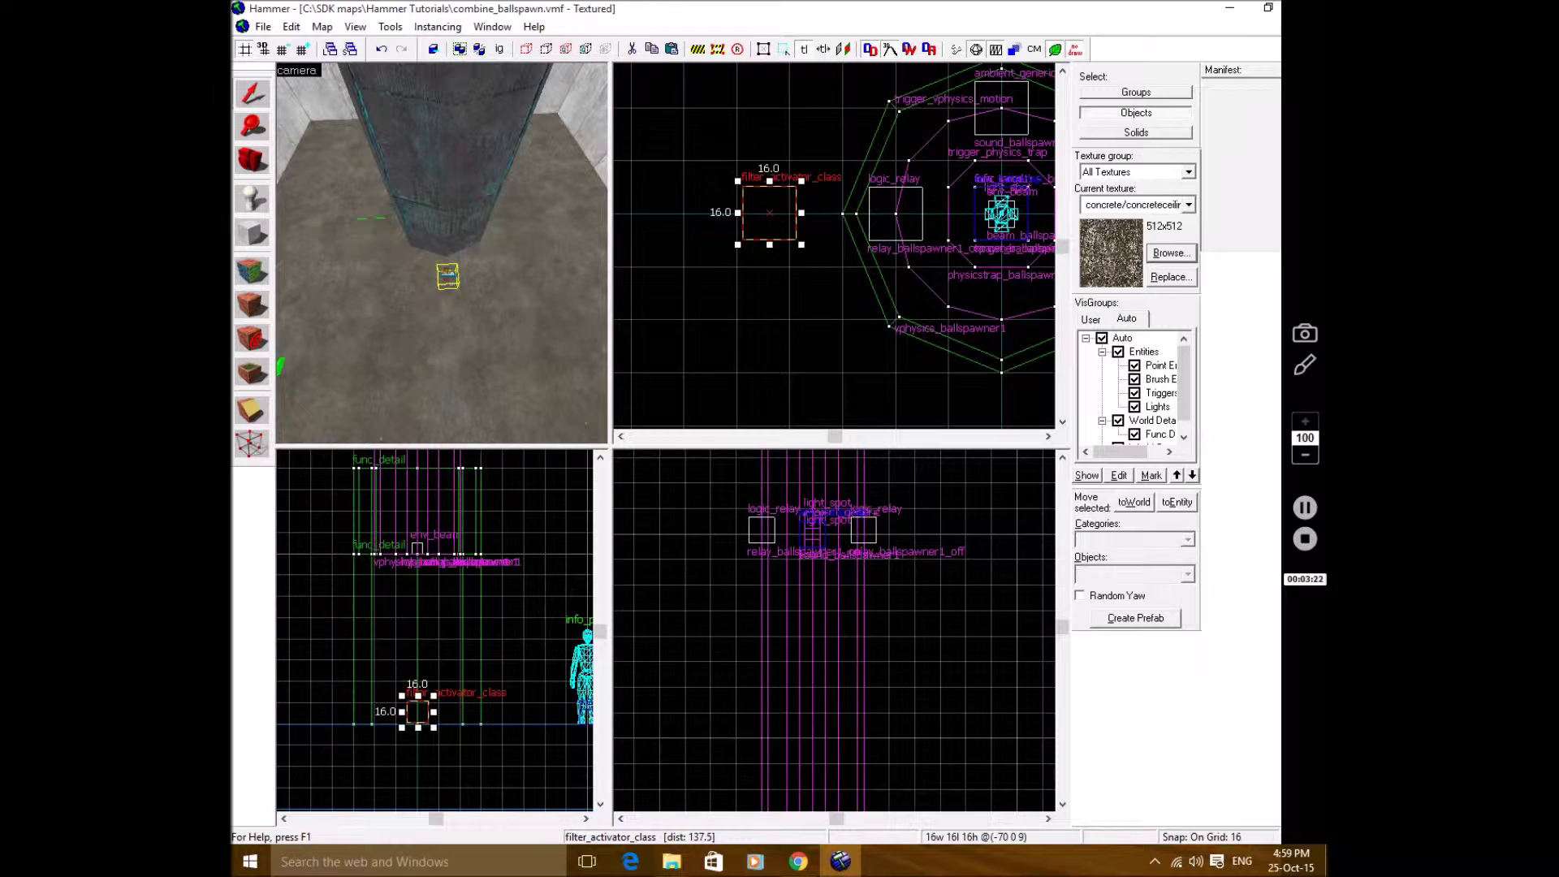
drag(766, 206, 788, 210)
drag(417, 712, 417, 681)
Name the filter_activator_class entity filter_combine_ball and set its filter mode to "Disallow entities that match criteria".
key(alt+Return)
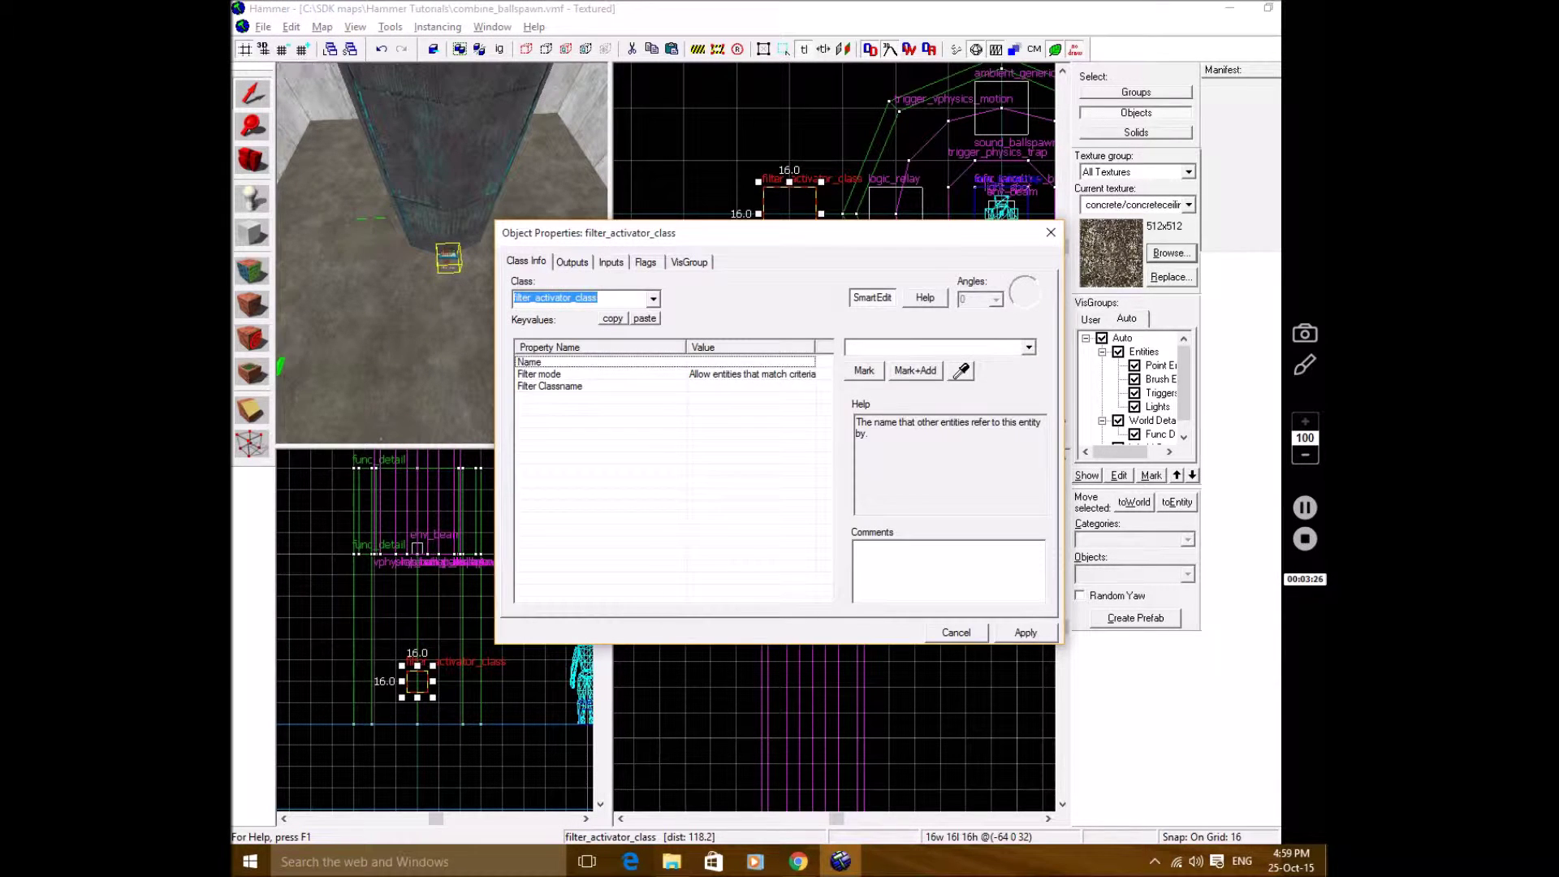
text(fil)
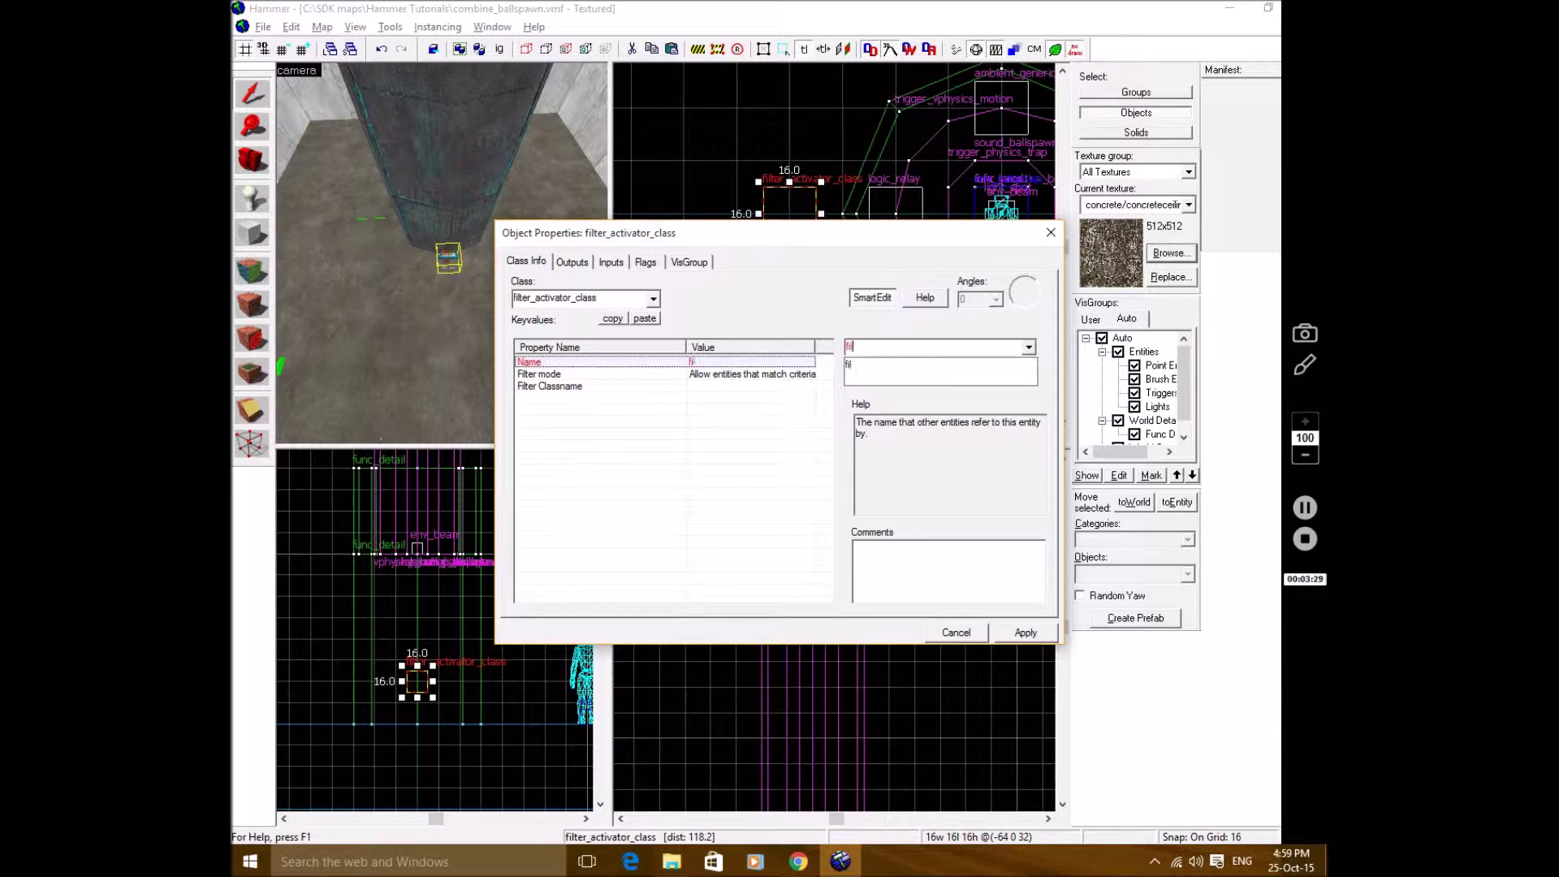
text(ter_combine)
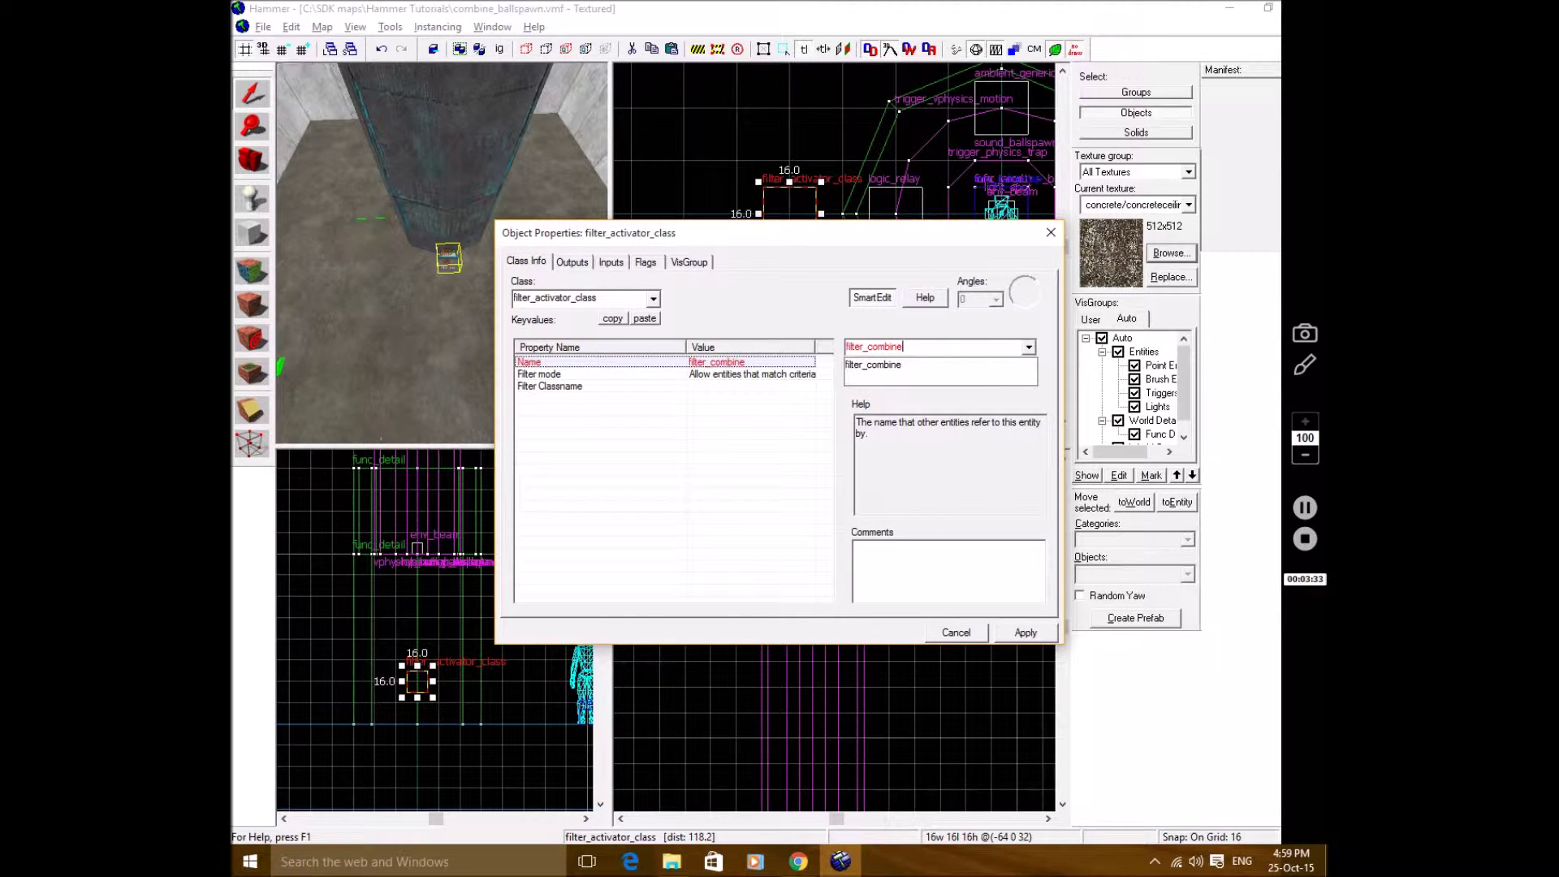
text(_ball)
click(549, 374)
click(1028, 347)
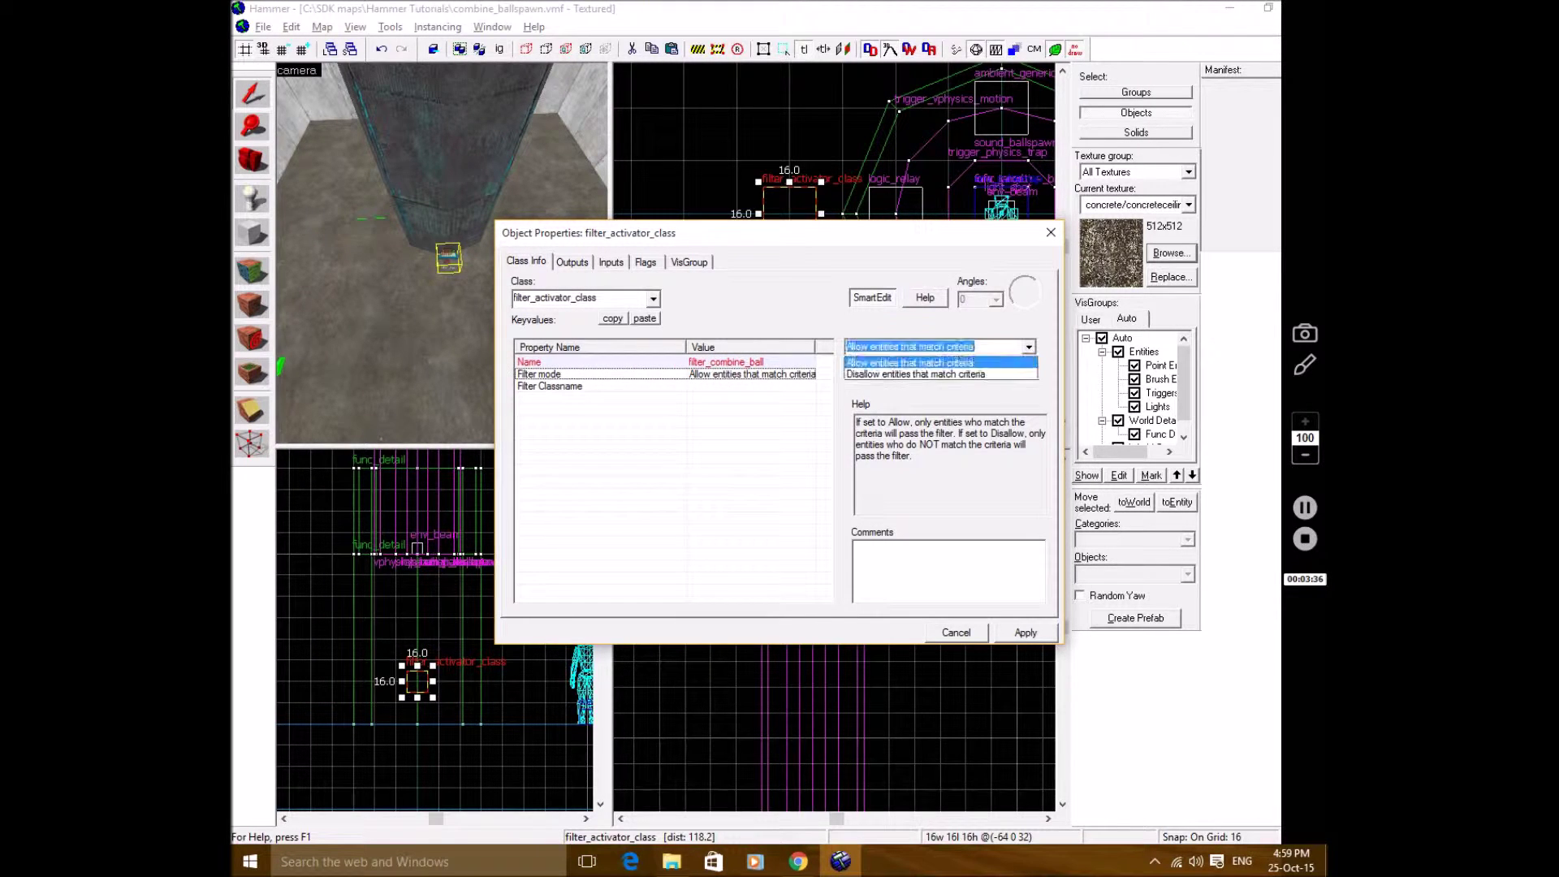
click(934, 374)
Set the entity's Filter Classname to prop_combine_ball, apply the properties, and save the map.
click(549, 385)
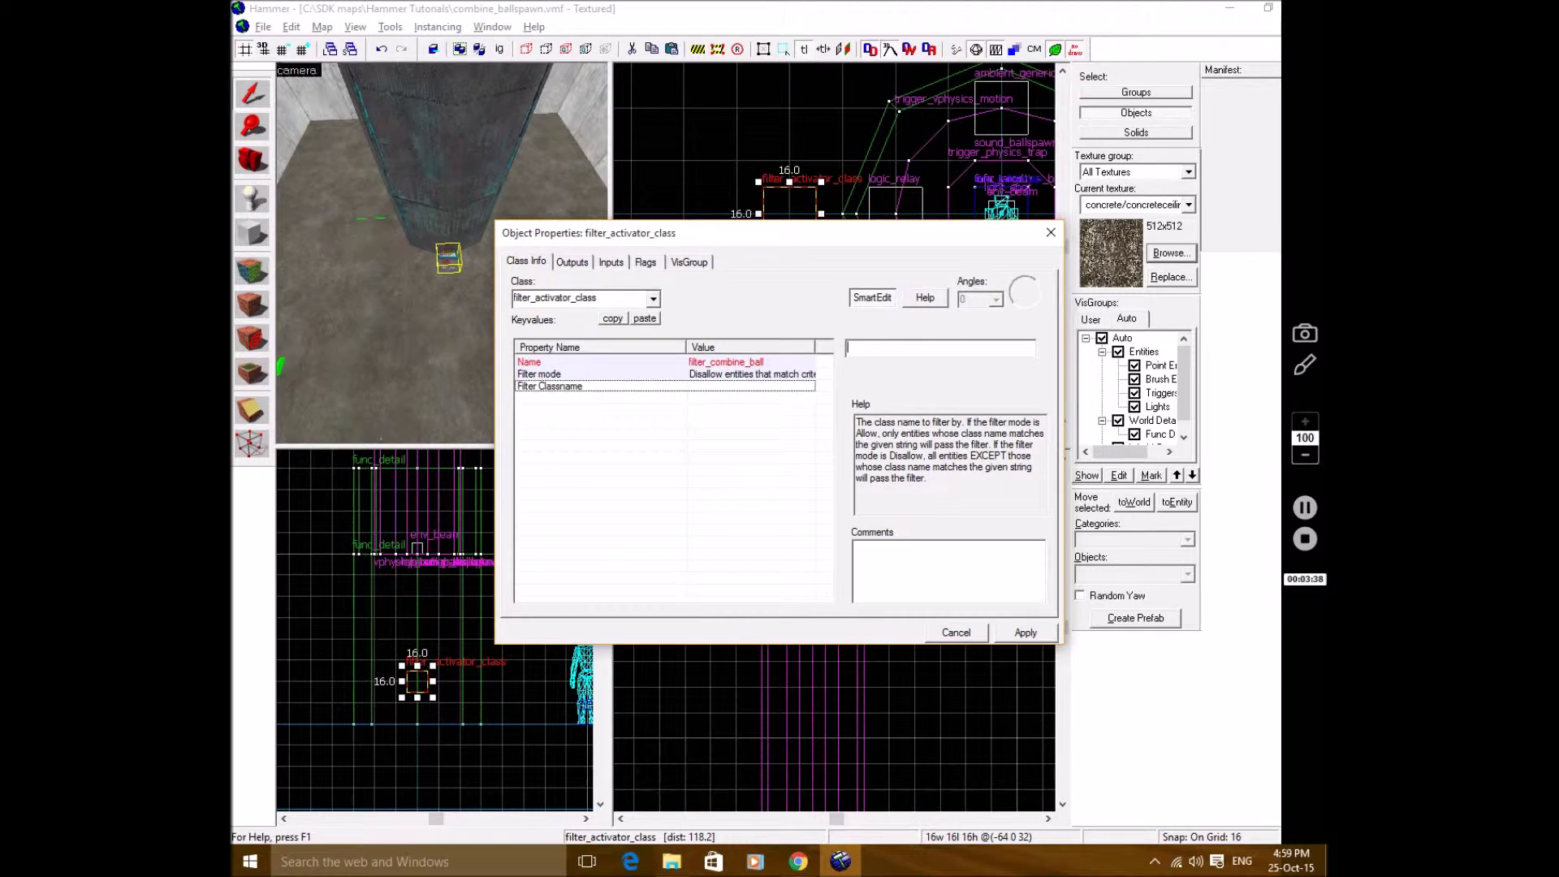
click(849, 349)
text(prop)
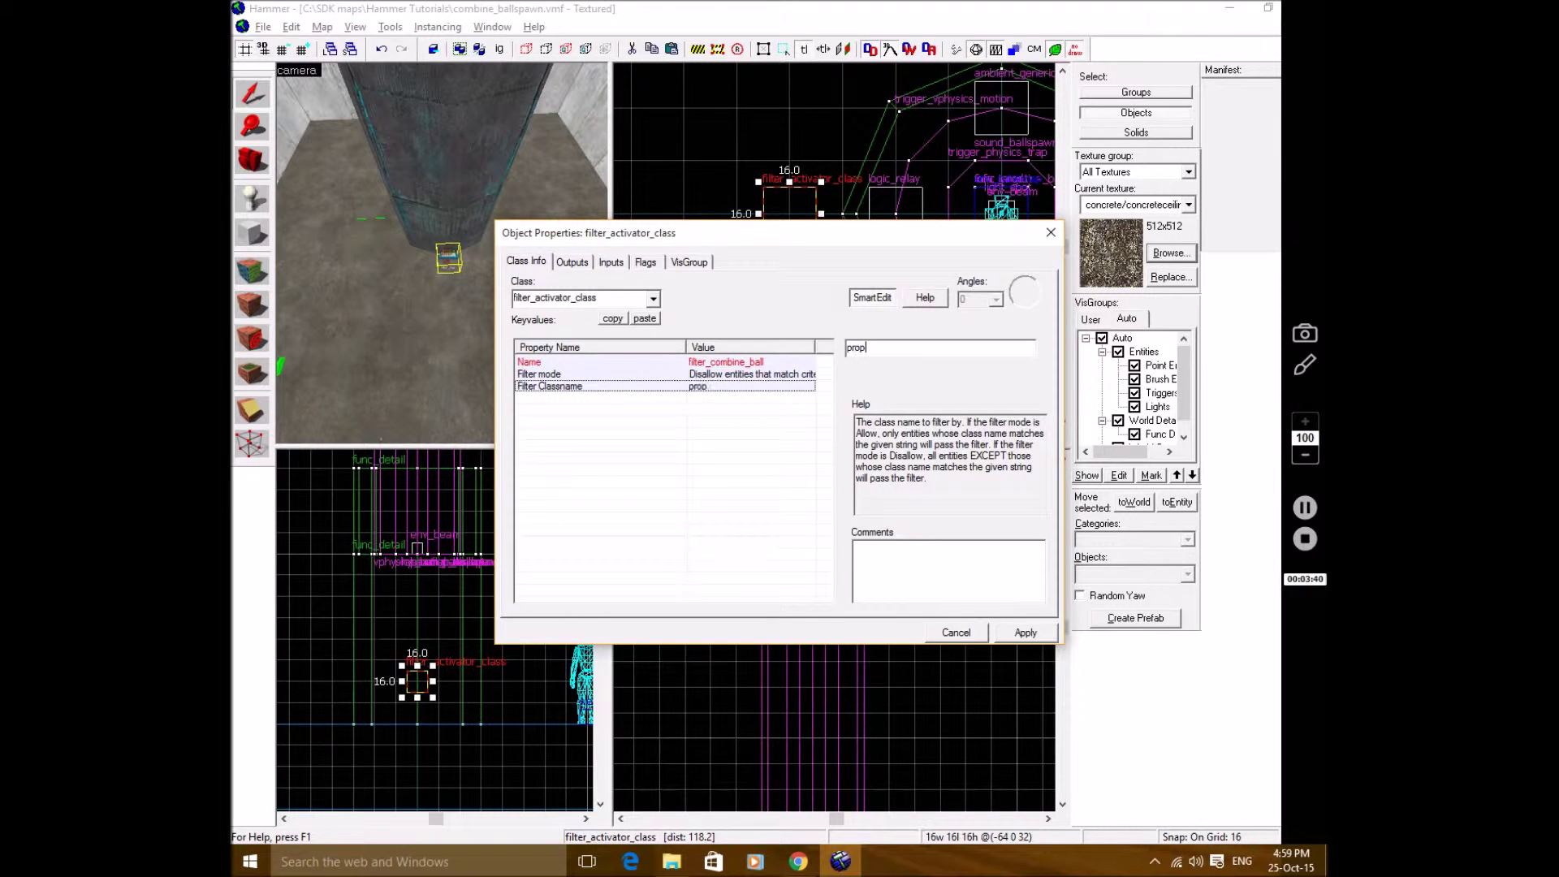
text(_combine_ball)
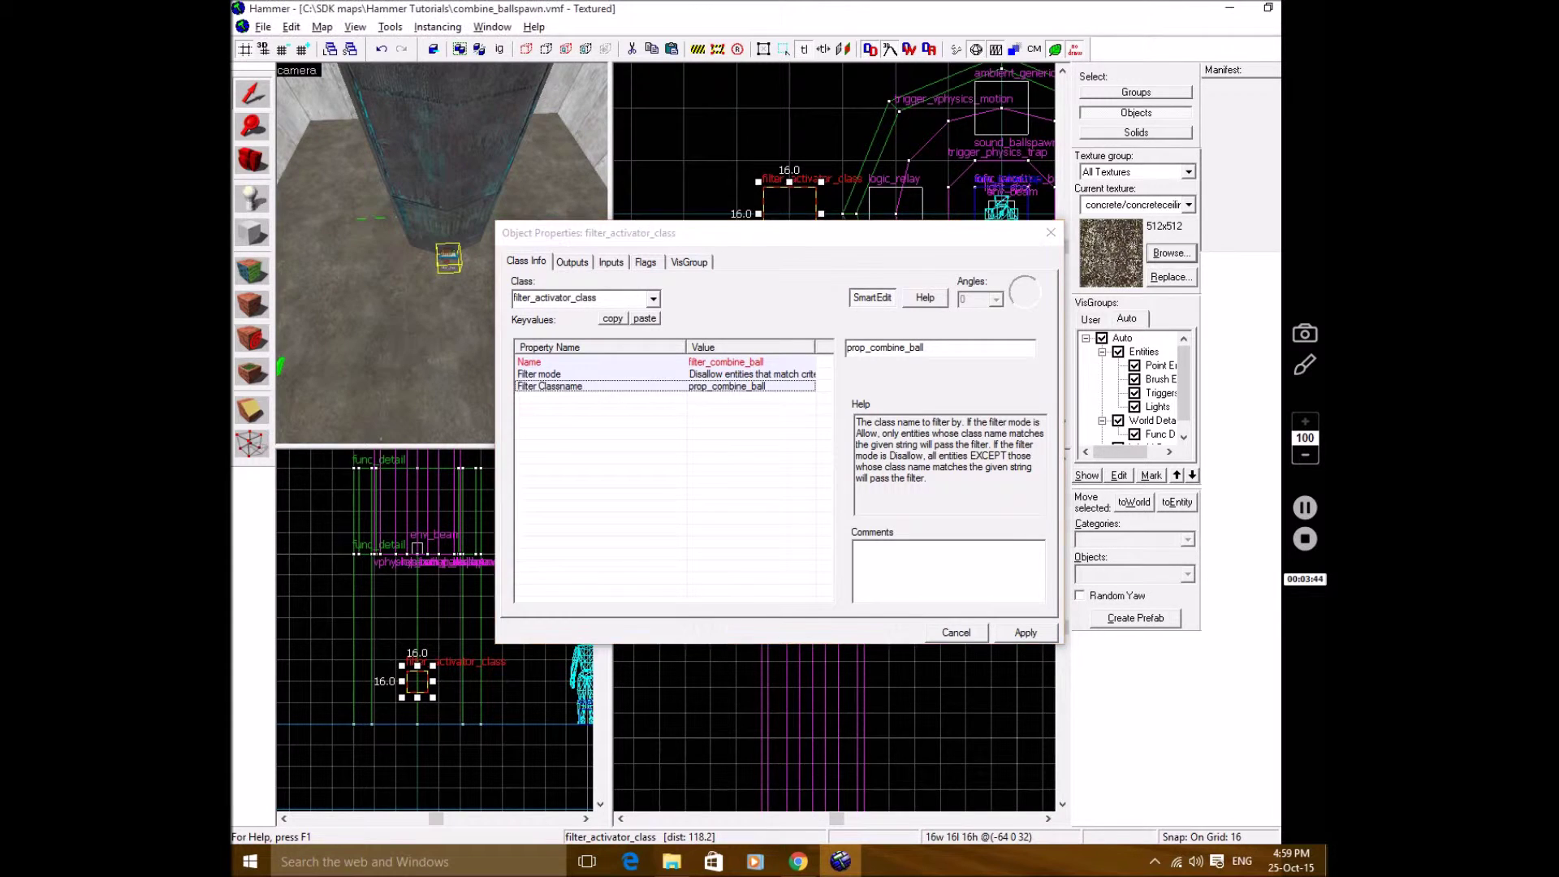
click(1026, 632)
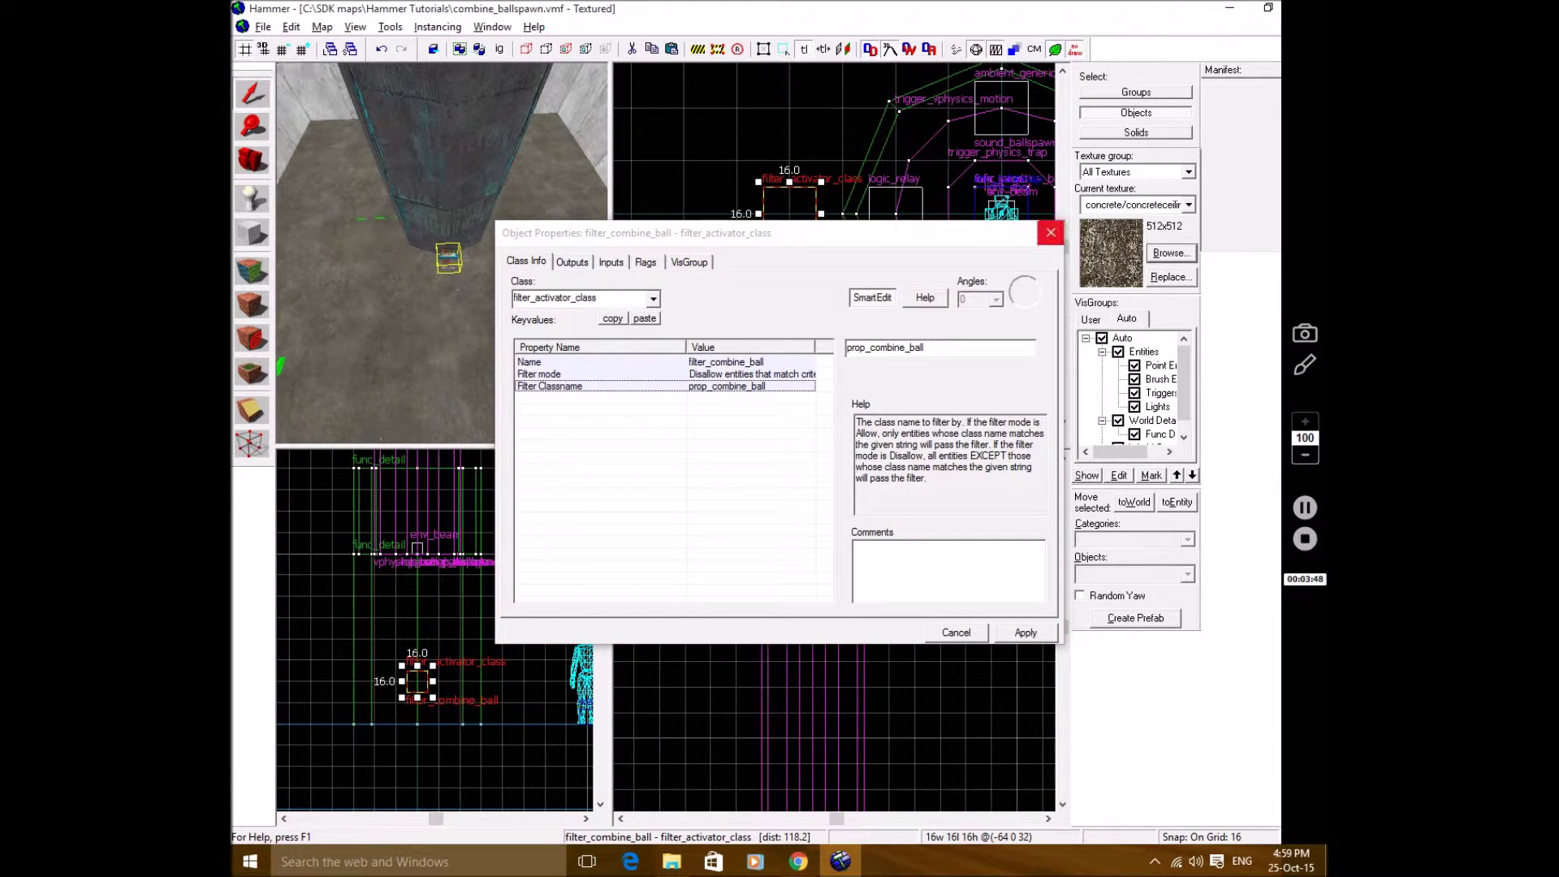
click(1051, 233)
key(alt+f)
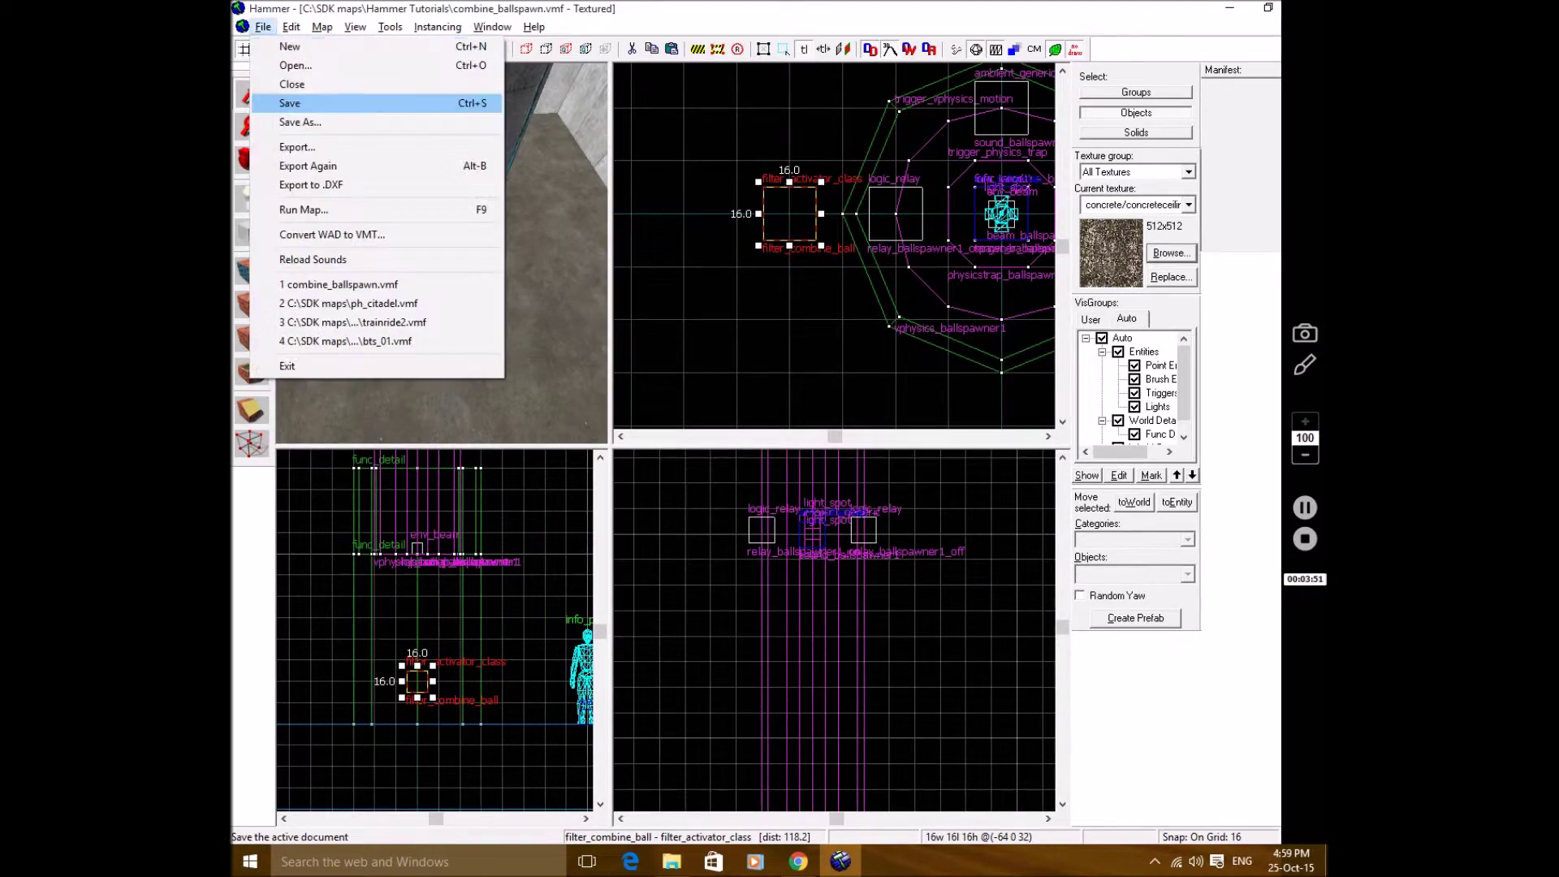
key(Return)
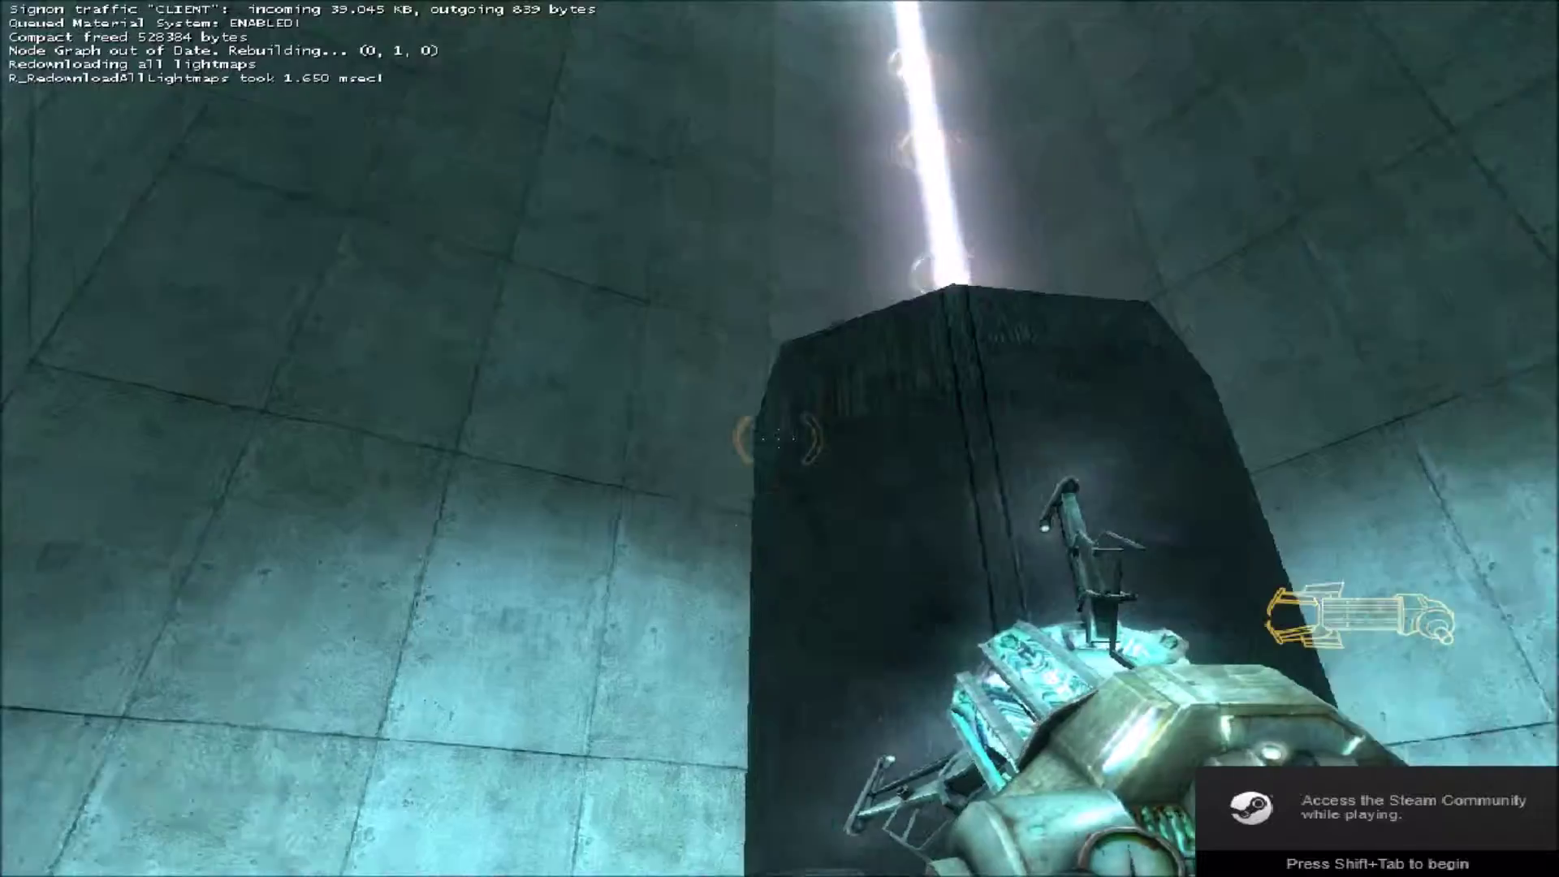
Switch to the running game and test the spawner by grabbing and launching Combine balls with the gravity gun.
right_click(778, 438)
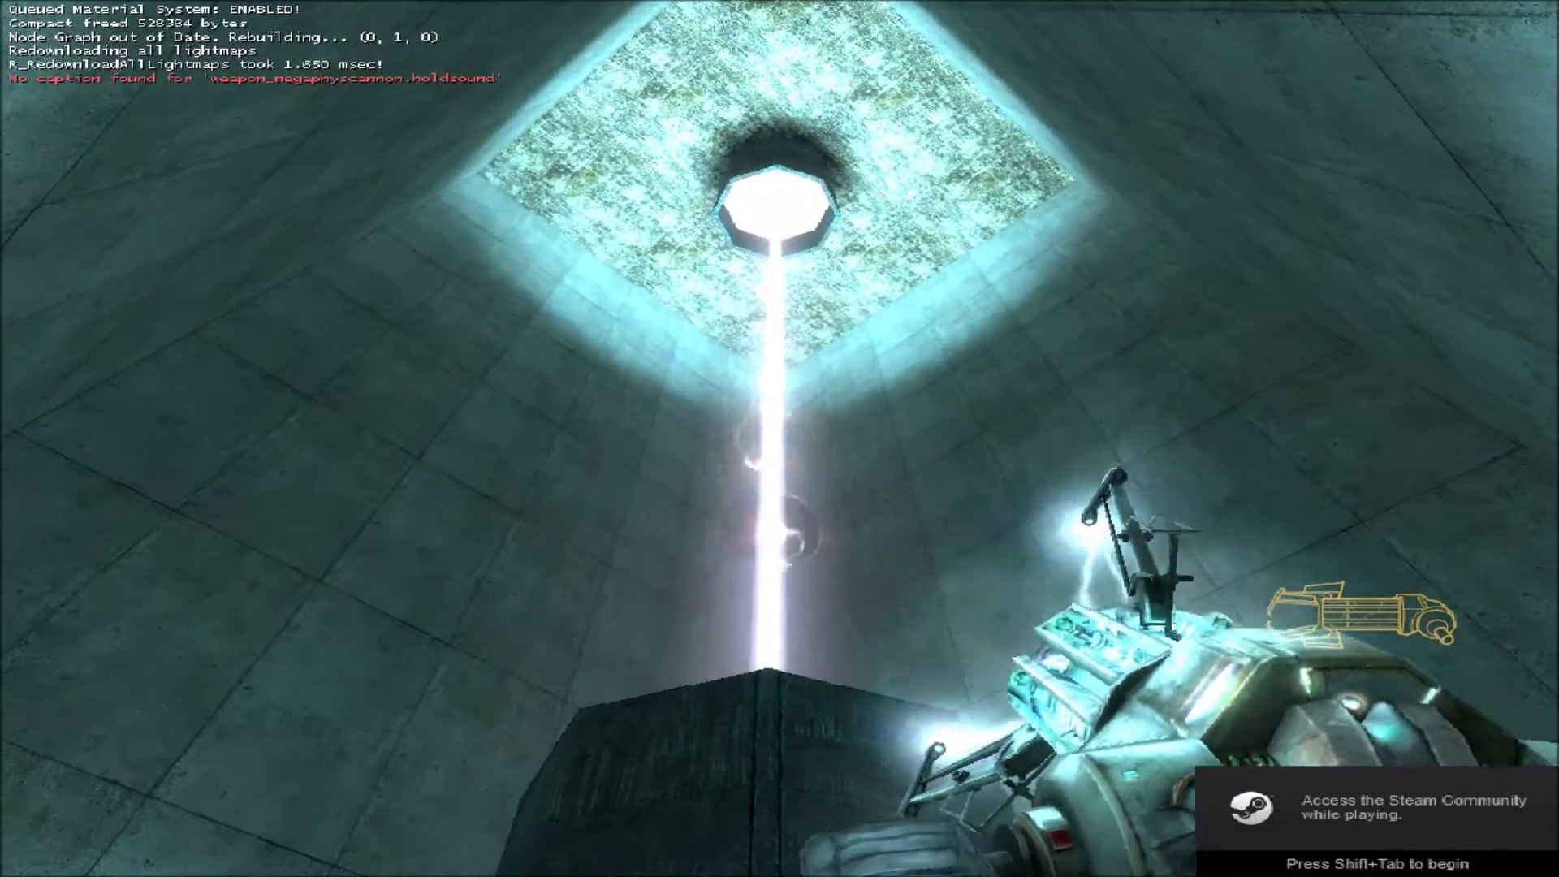
click(779, 438)
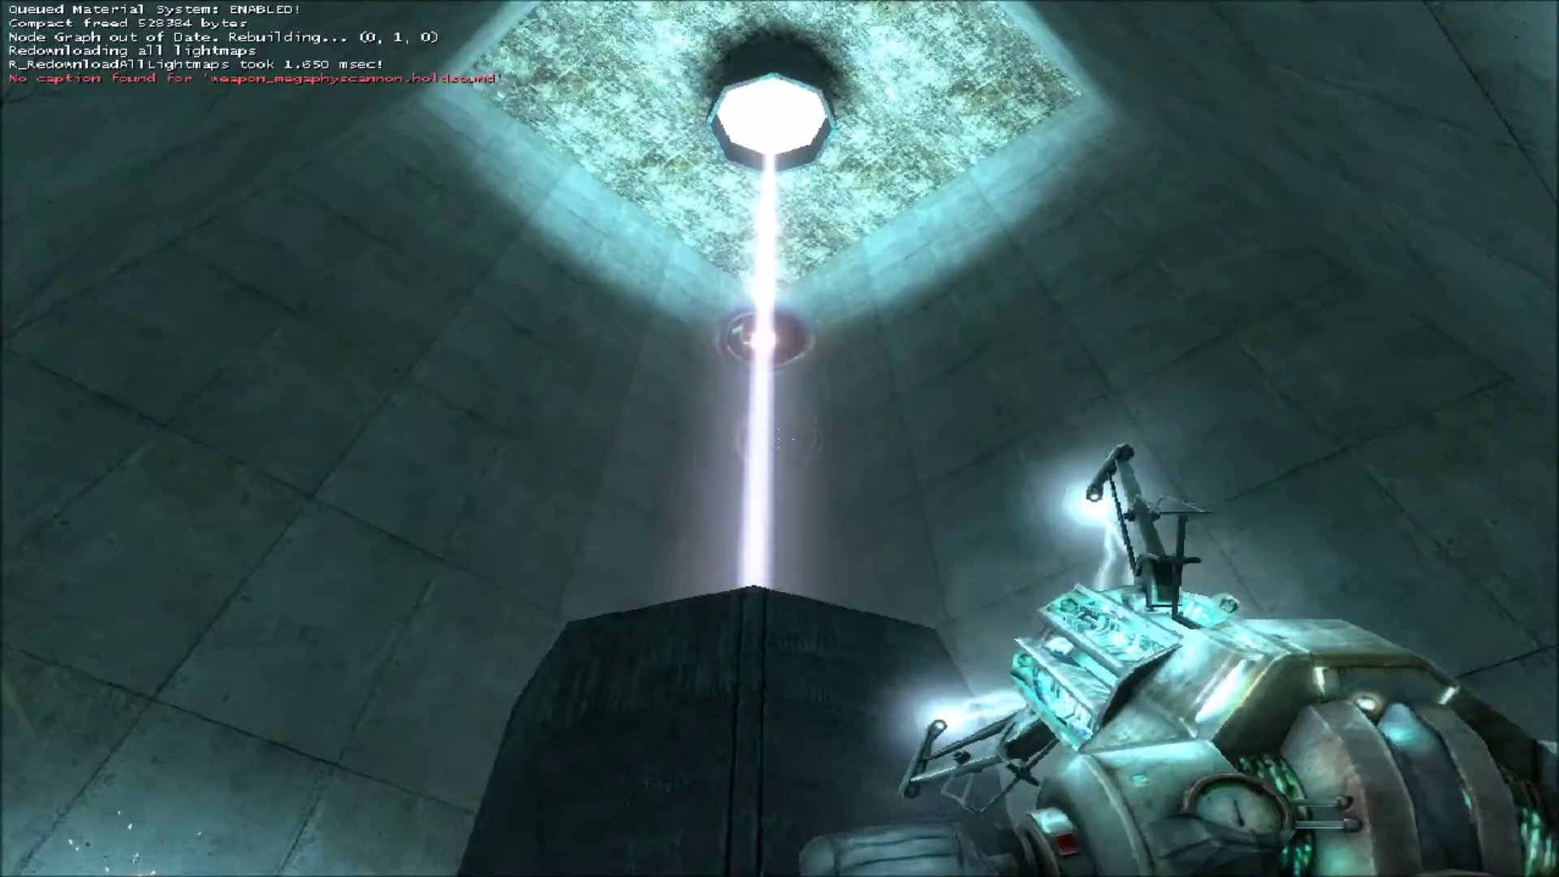
right_click(778, 438)
click(779, 439)
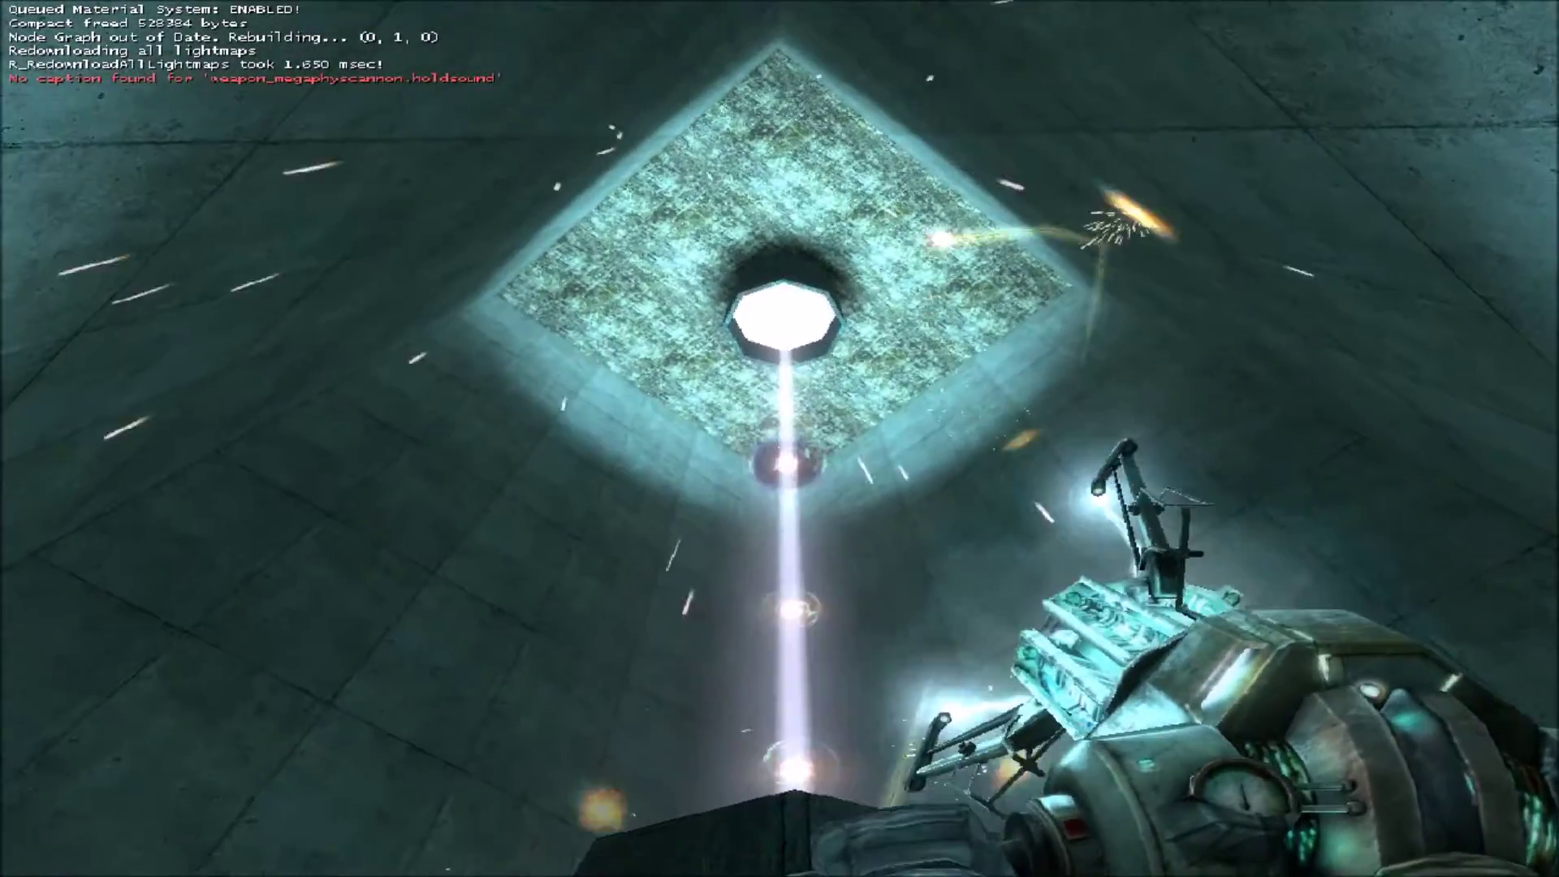
right_click(779, 438)
click(779, 438)
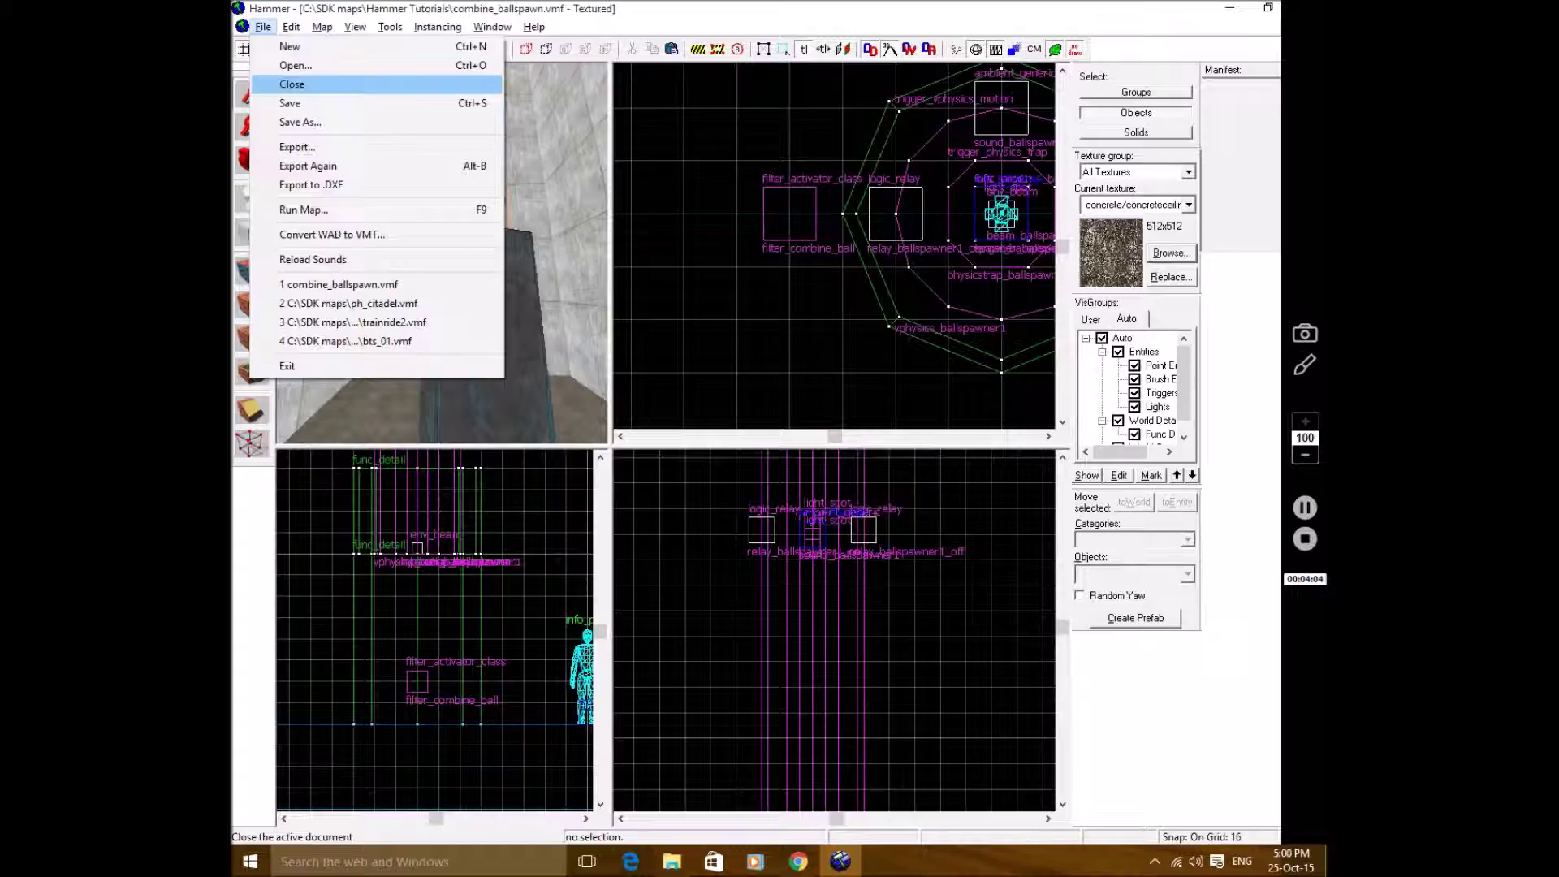
Save the map in Hammer, then select the whole ball spawner group, inspect it up to the ceiling and clear the selection.
click(290, 104)
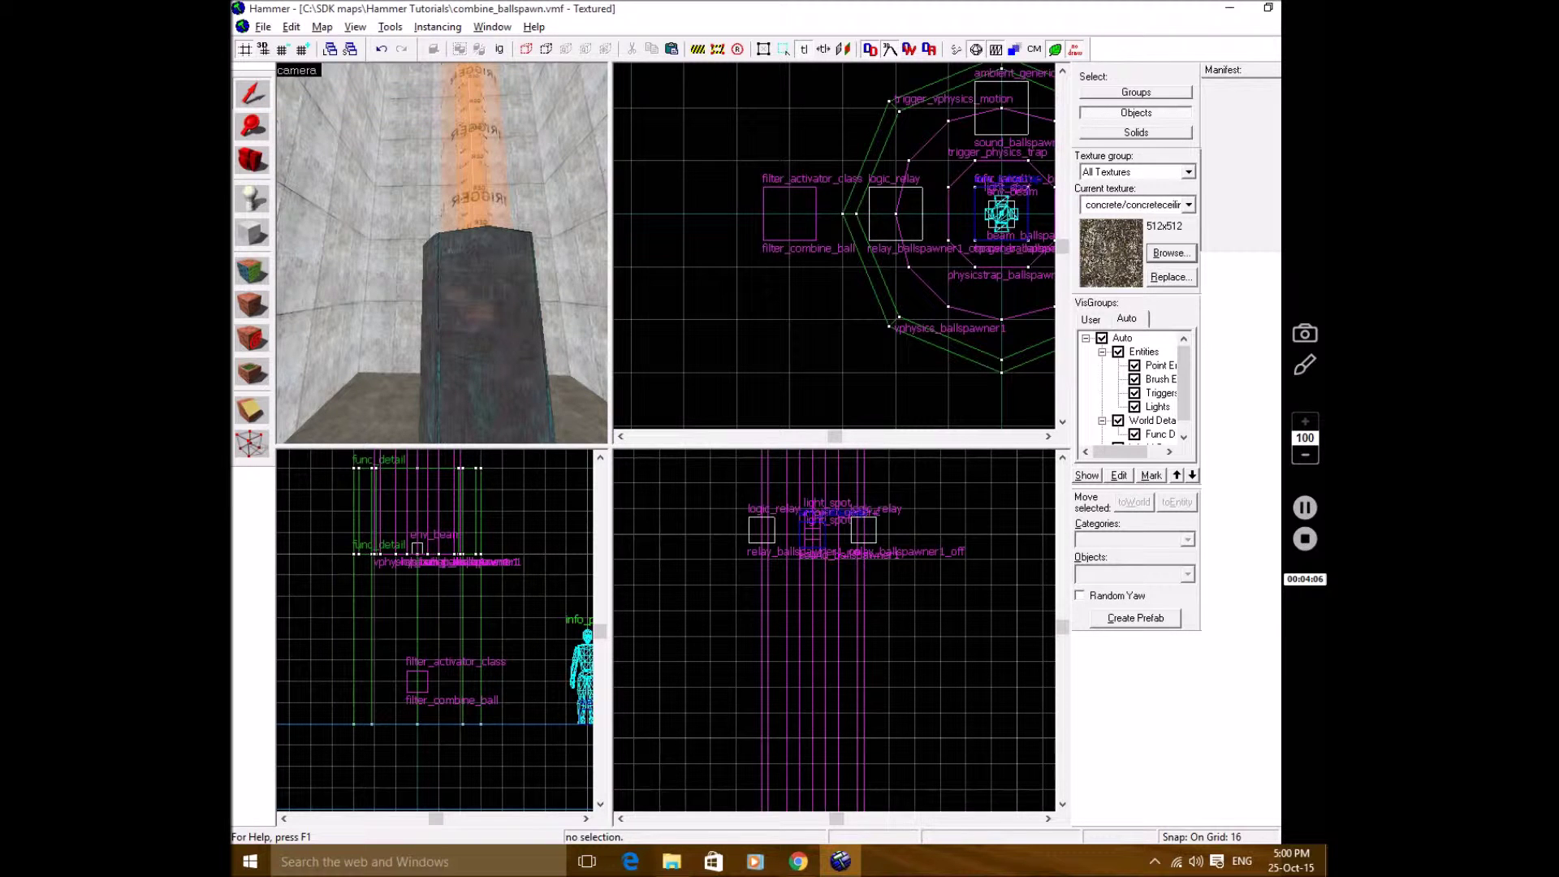
click(480, 280)
click(1135, 92)
click(481, 284)
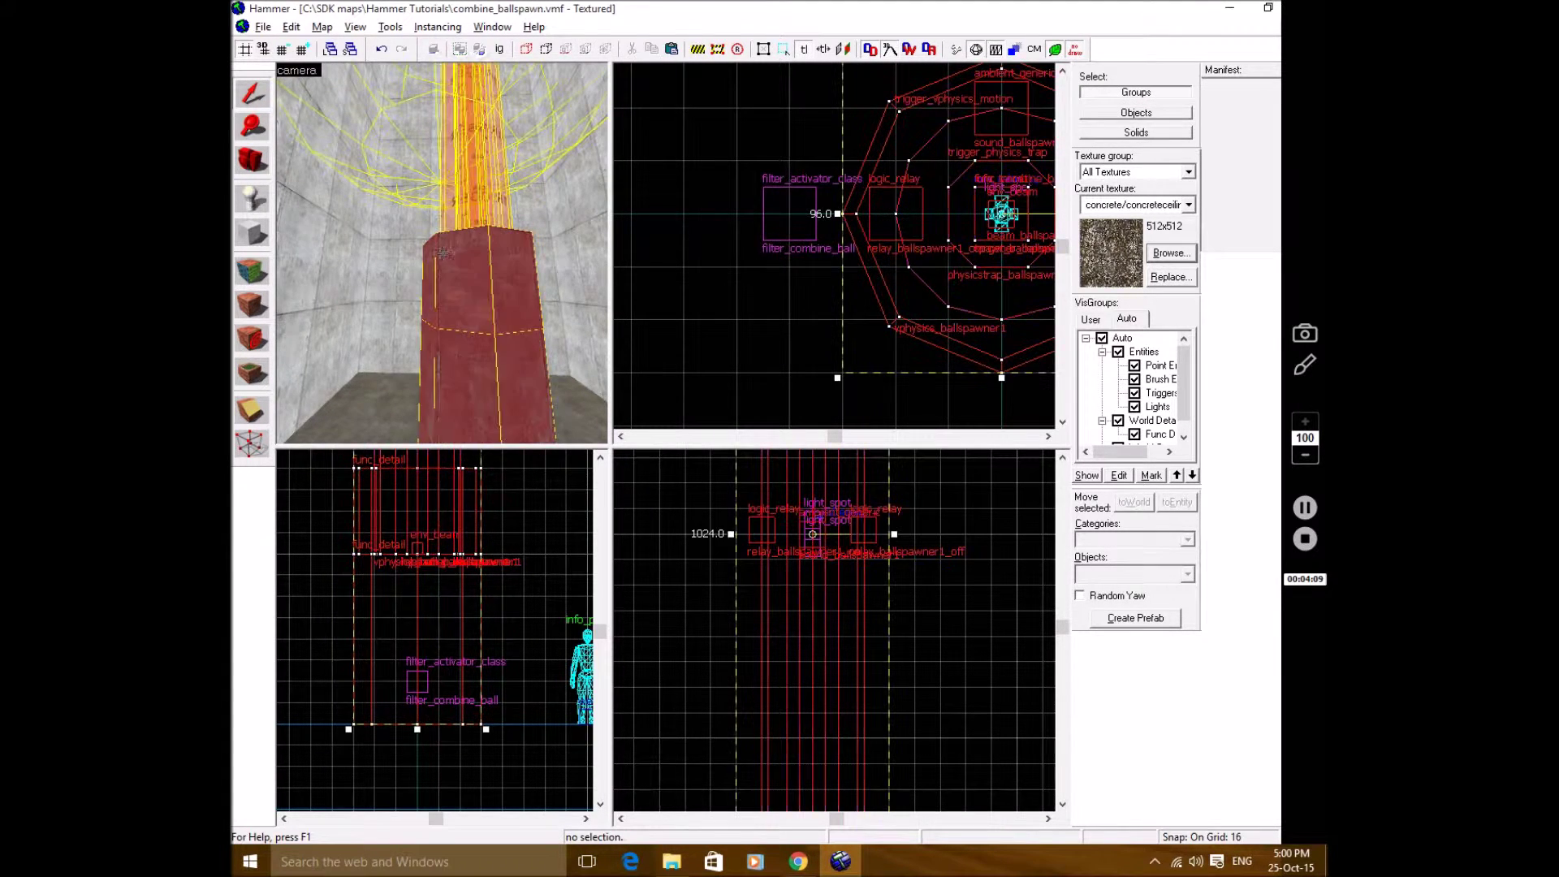
key(z)
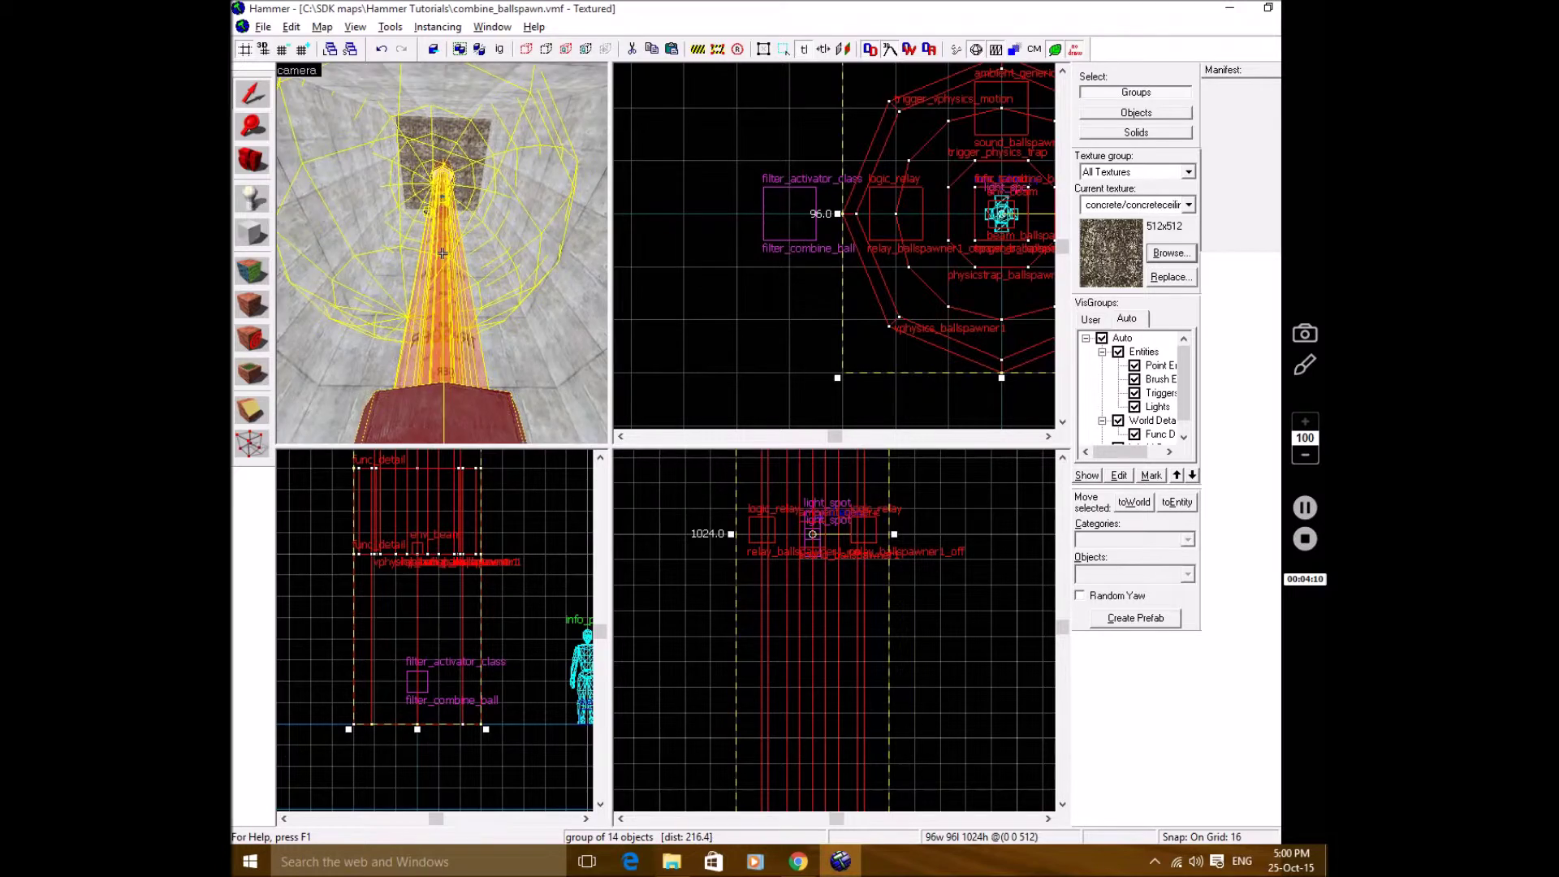
key(Escape)
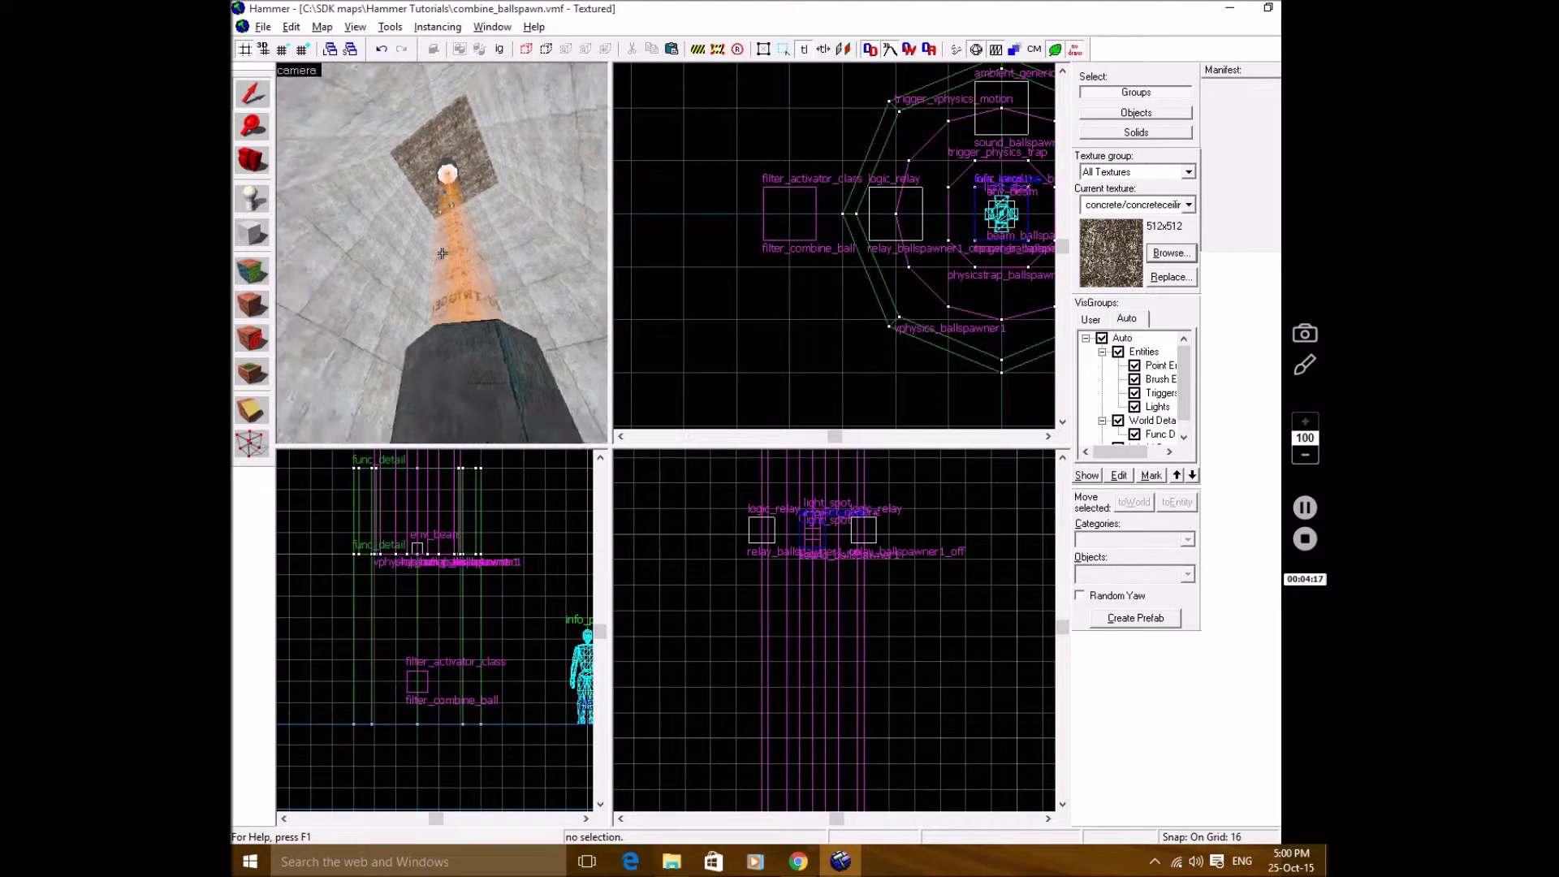
key(d)
key(s)
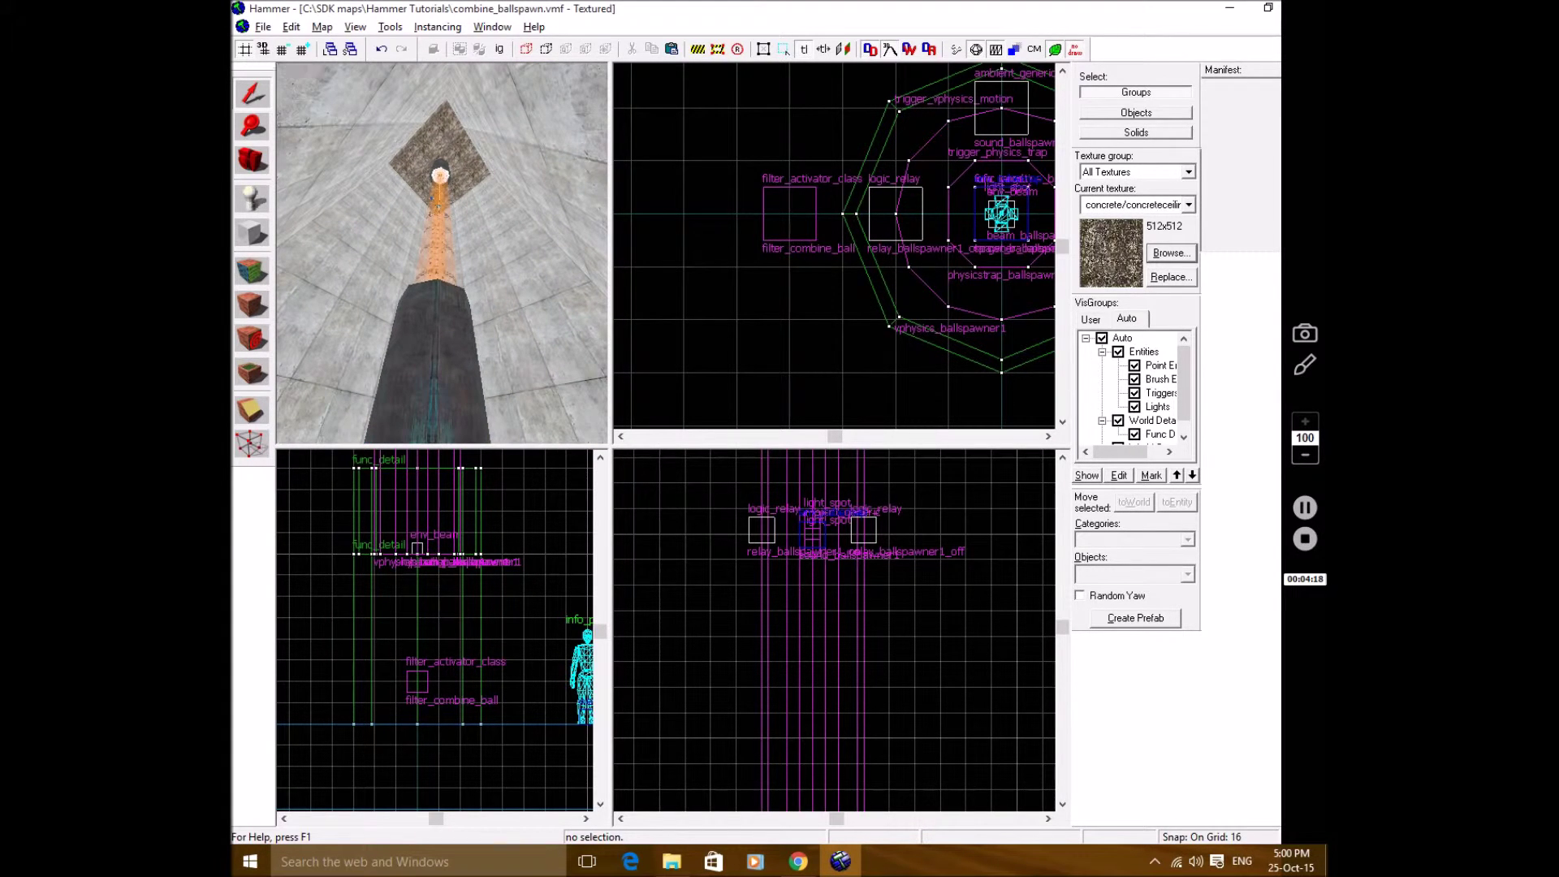